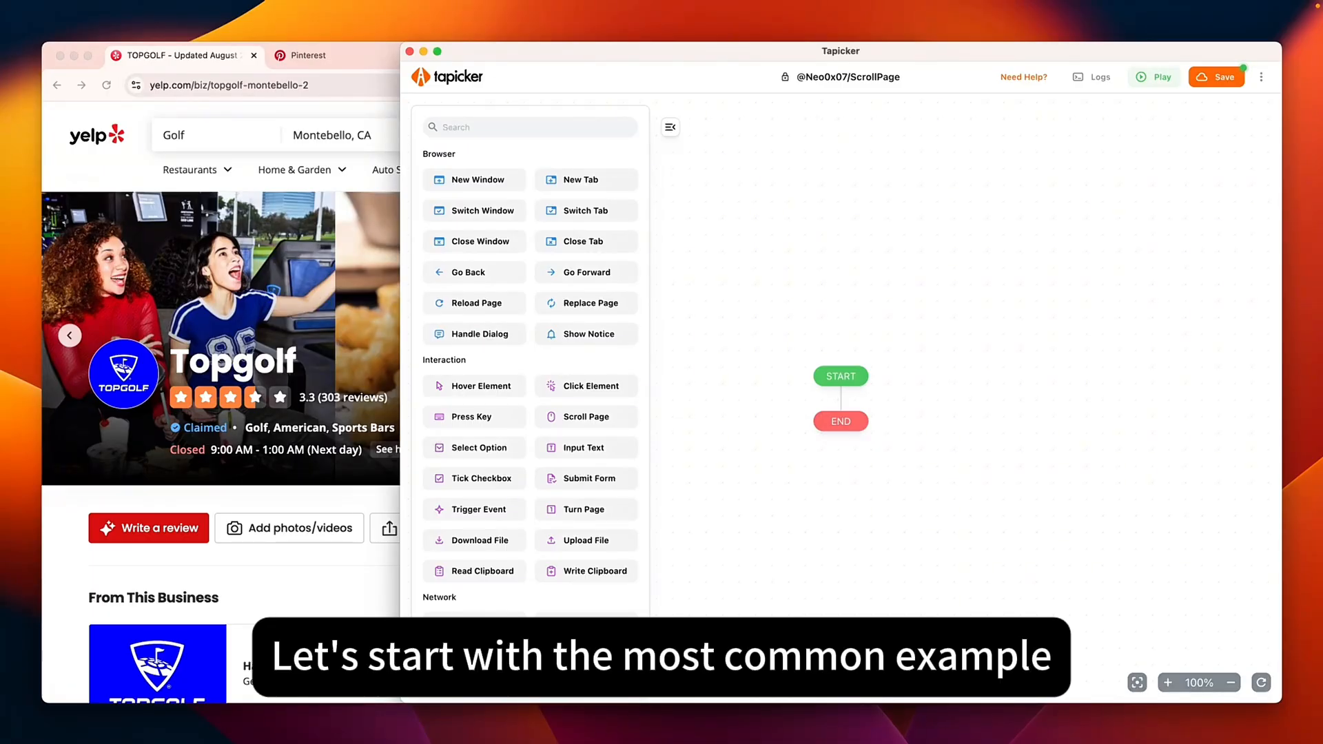
View the bottom of the Topgolf Yelp page and return to its top
{"action": "left_click", "coordinate": [238, 503]}
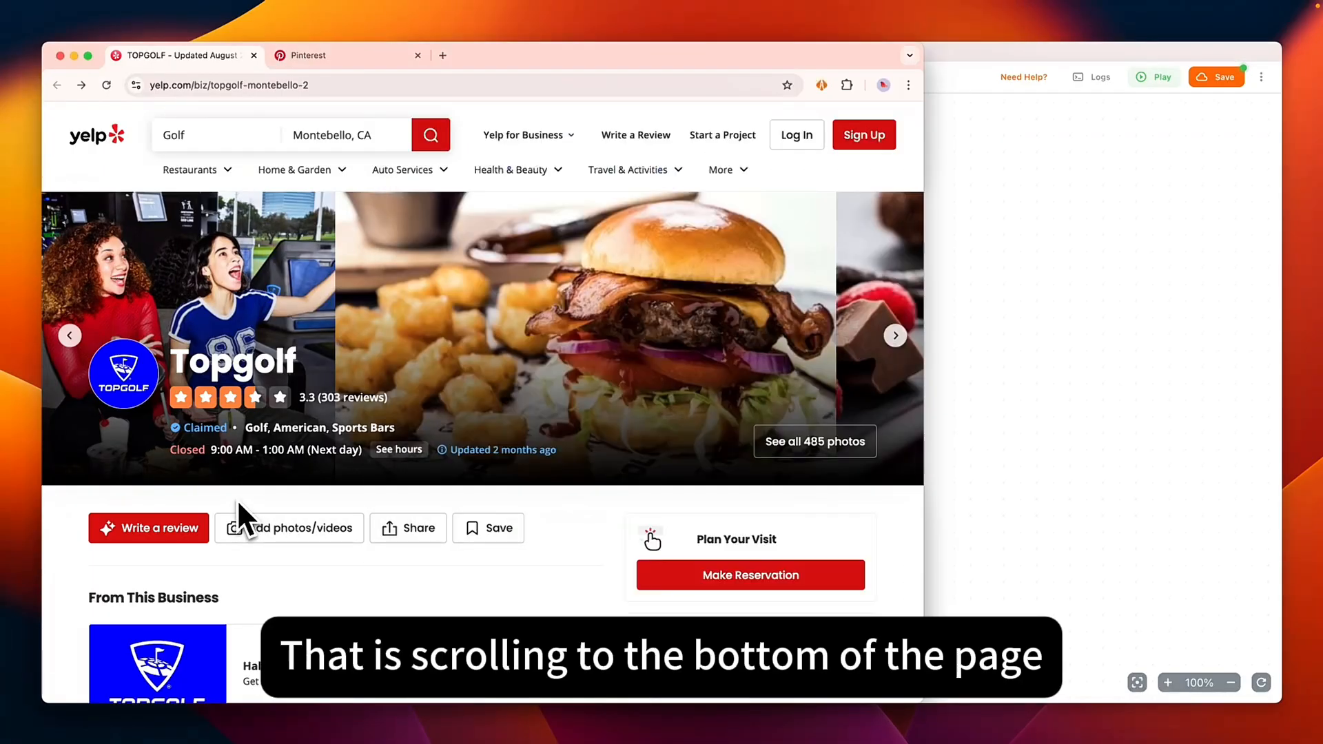
{"action": "key", "text": "End"}
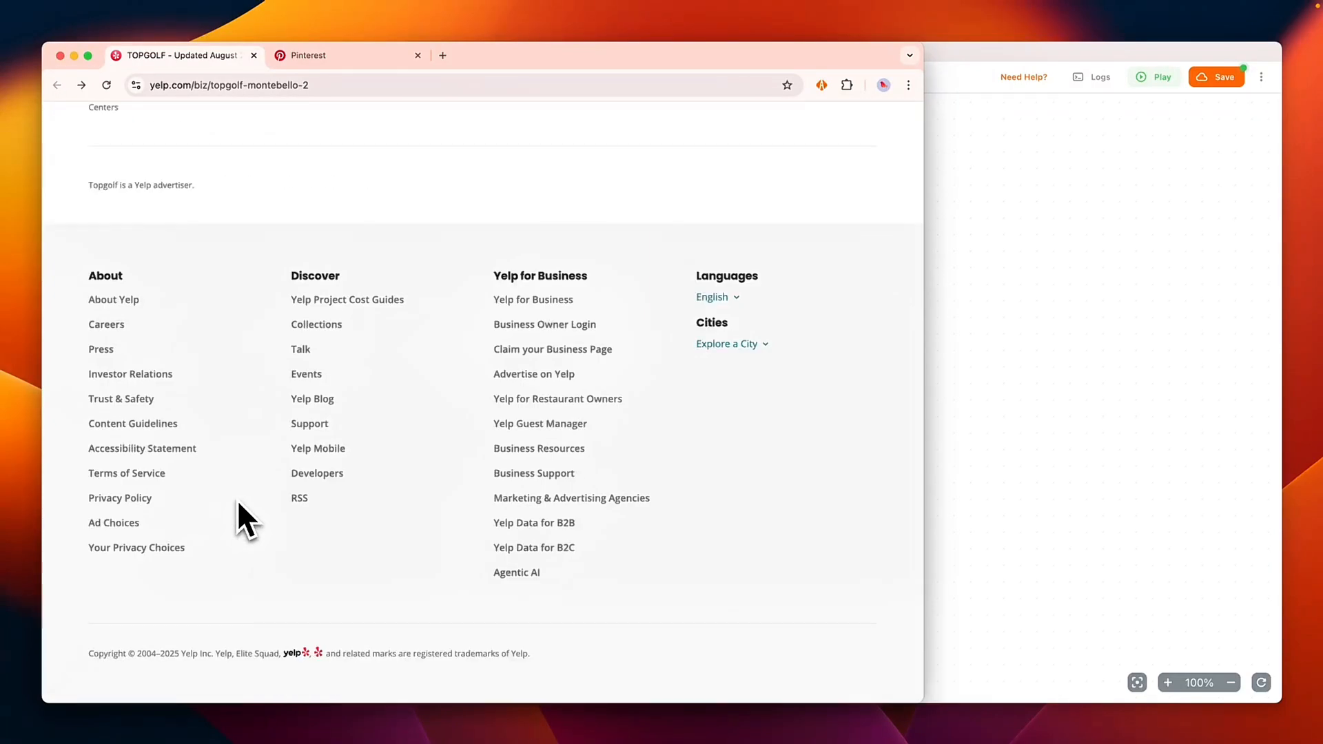
{"action": "key", "text": "Home"}
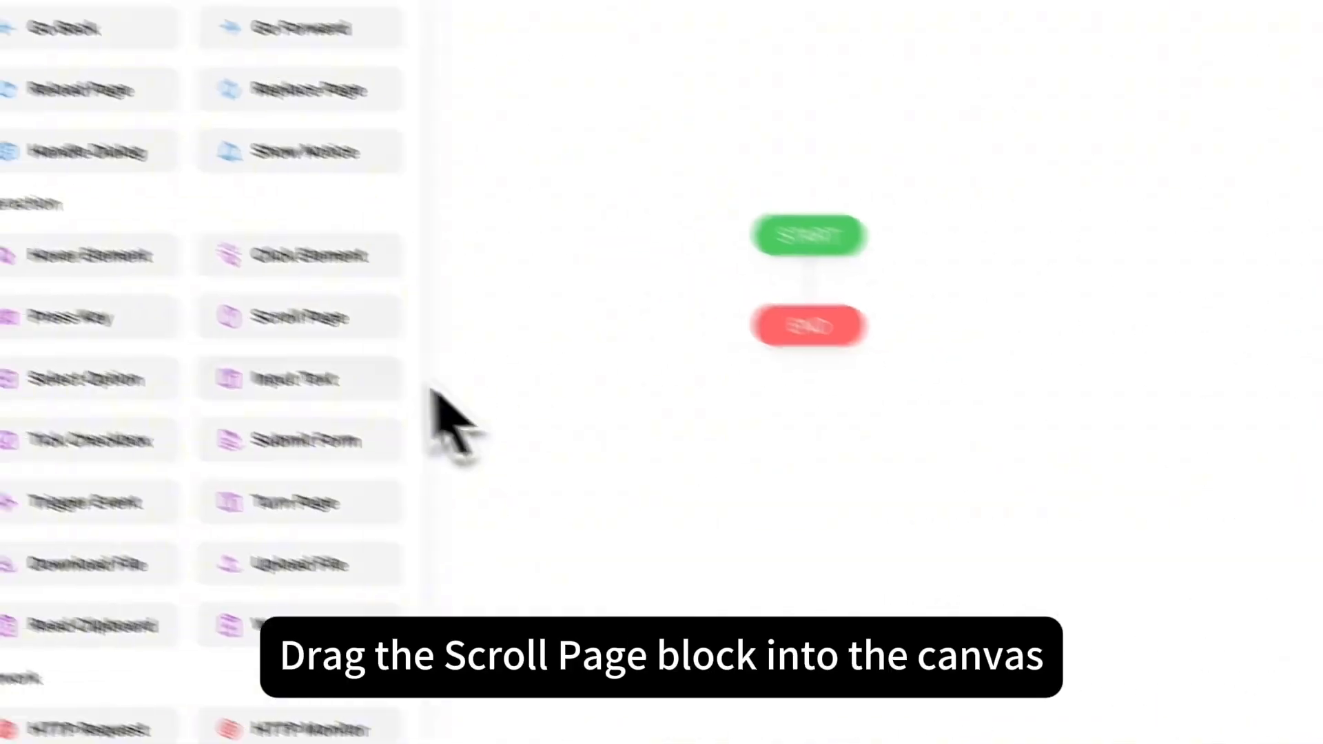
Add a Scroll Page block between START and END, keeping its scroll type at Scroll to page bottom
{"action": "left_click_drag", "start_coordinate": [103, 262], "coordinate": [661, 256]}
{"action": "left_click_drag", "start_coordinate": [941, 360], "coordinate": [896, 348]}
{"action": "left_click", "coordinate": [872, 344]}
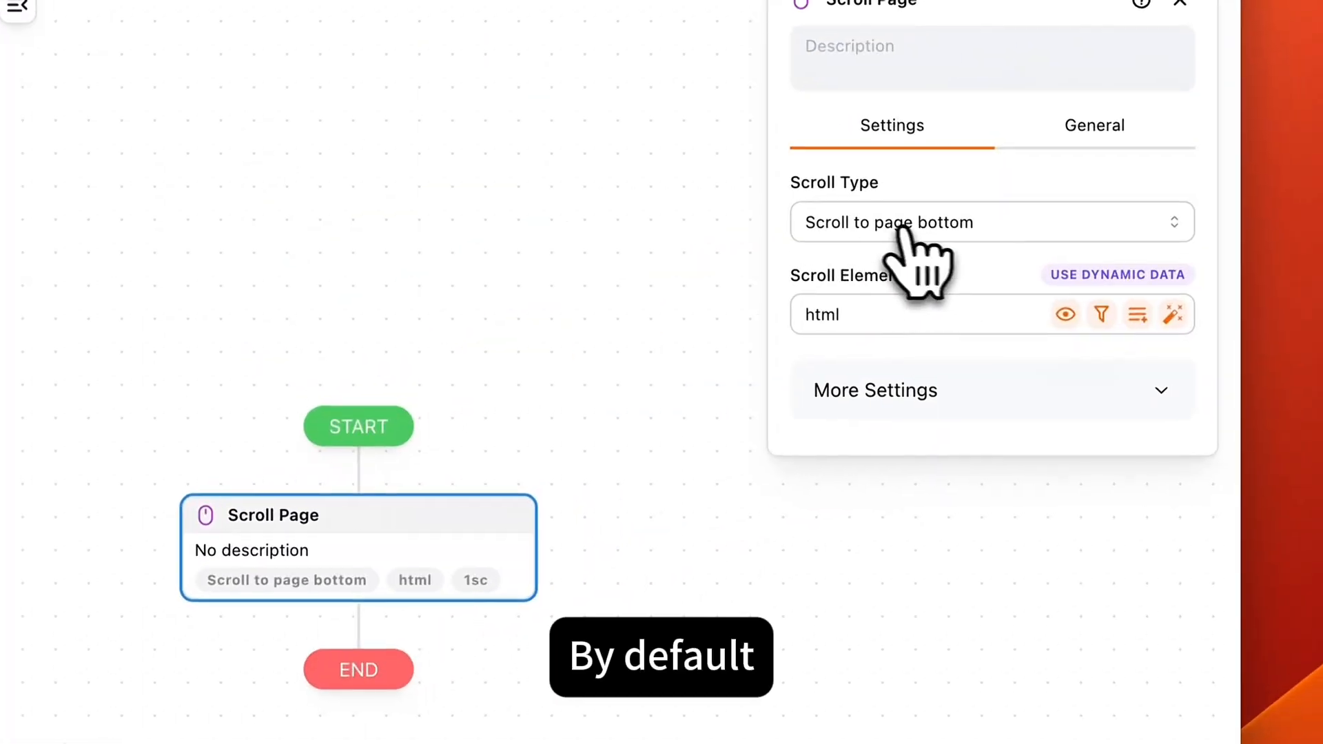
{"action": "left_click", "coordinate": [868, 230]}
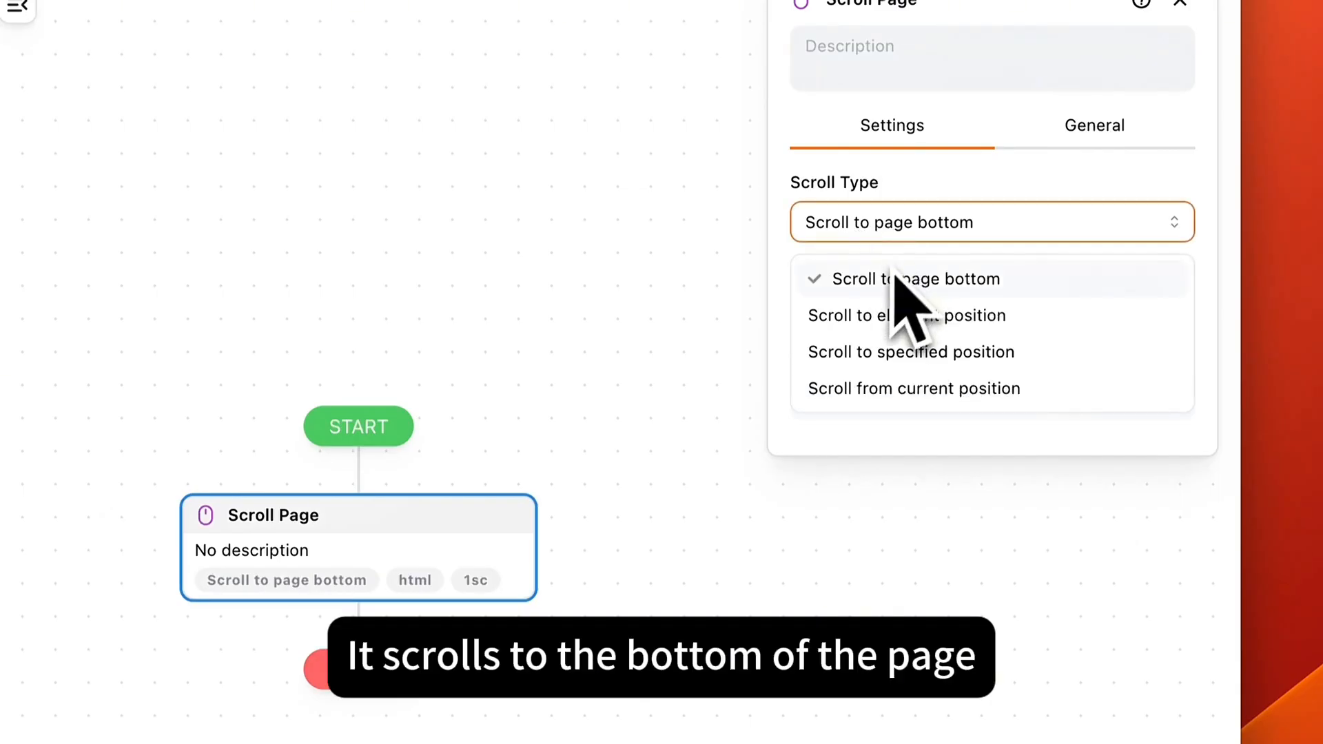
{"action": "left_click", "coordinate": [884, 224]}
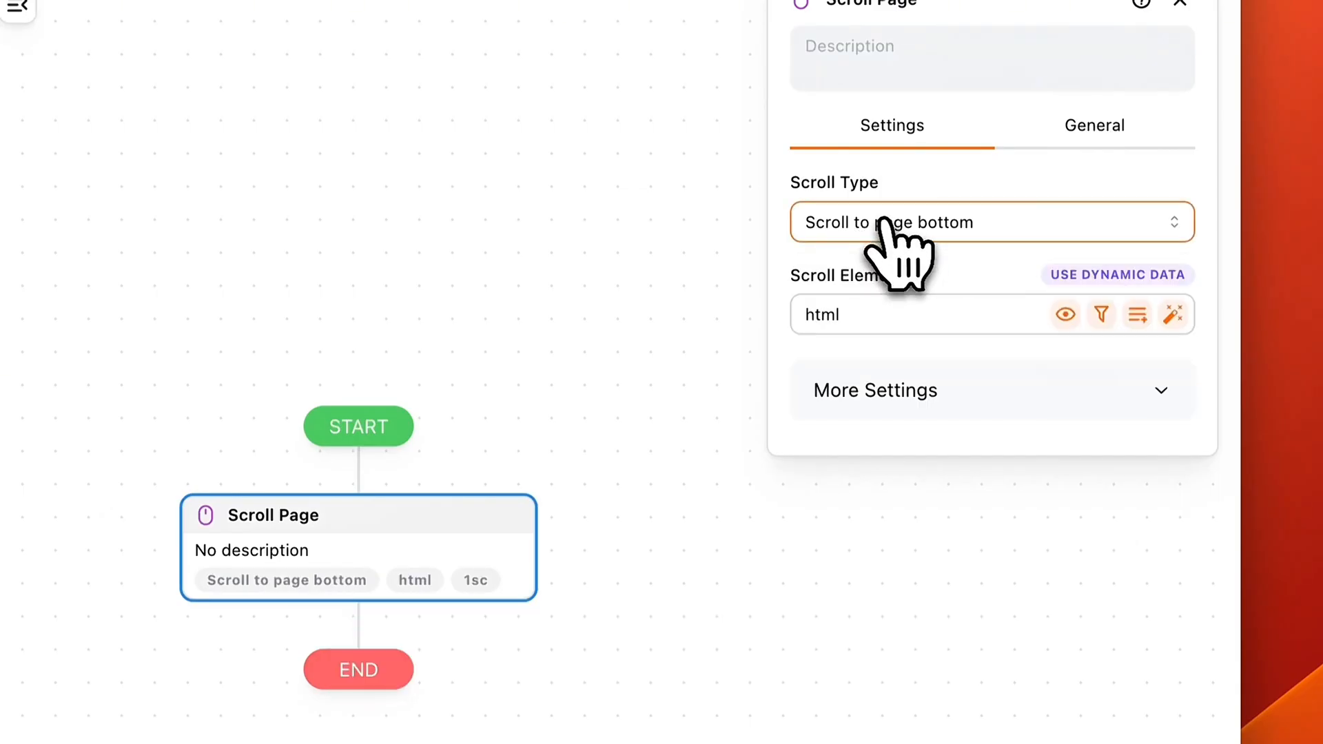
Keep html as the block's scroll element and run the workflow on the Topgolf page
{"action": "left_click", "coordinate": [860, 313]}
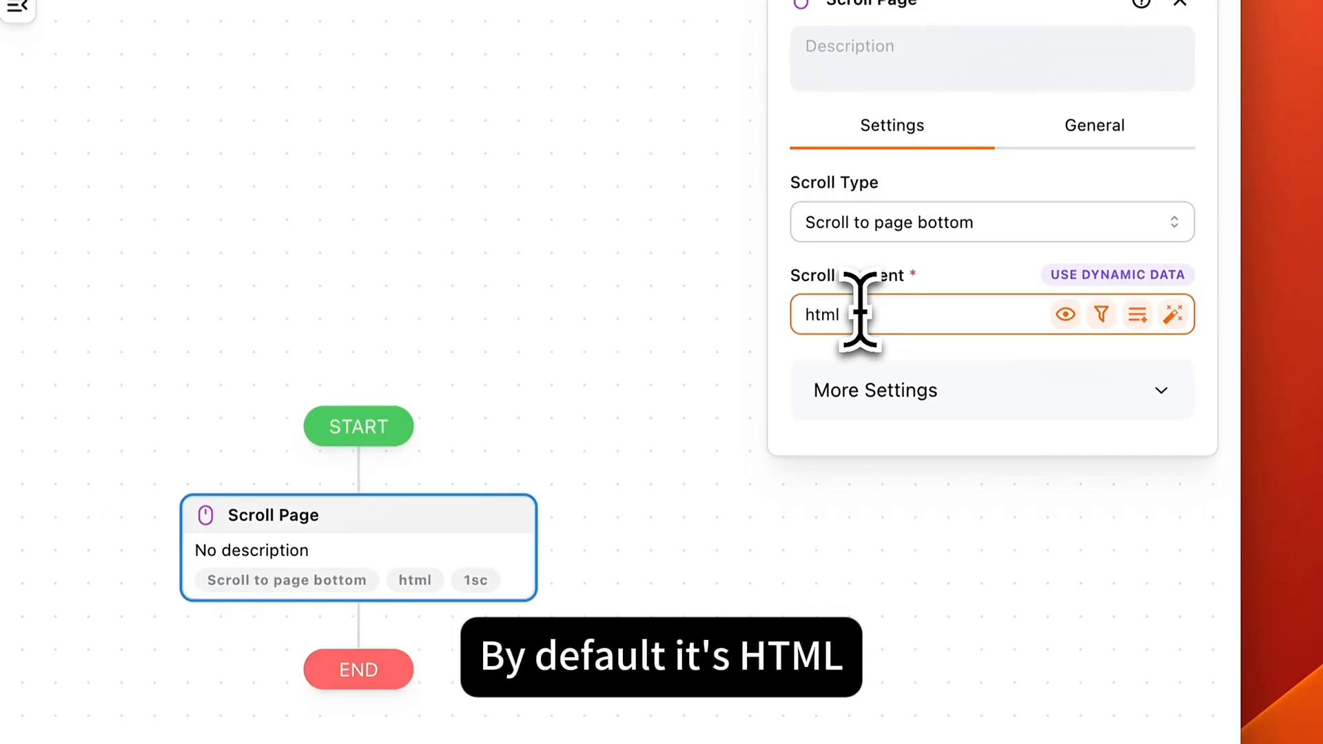
{"action": "left_click_drag", "start_coordinate": [875, 313], "coordinate": [765, 338]}
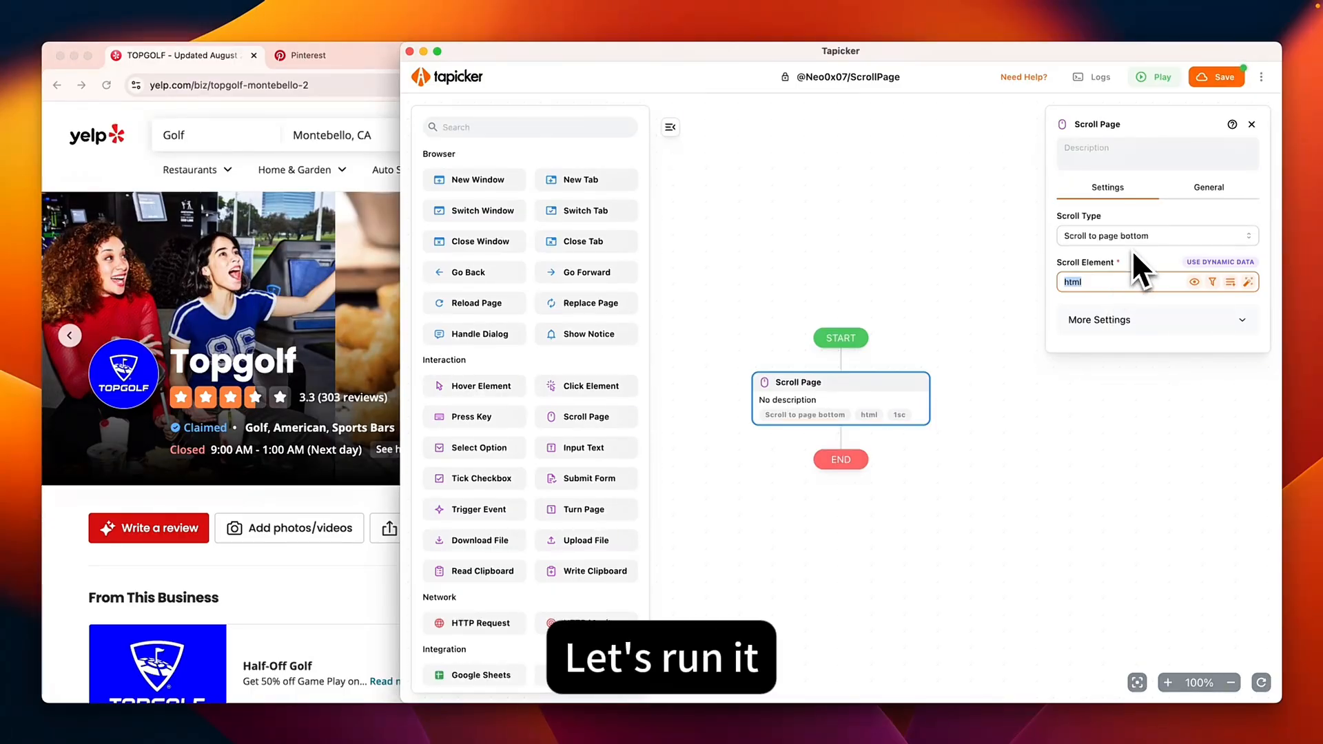
{"action": "left_click", "coordinate": [1158, 78]}
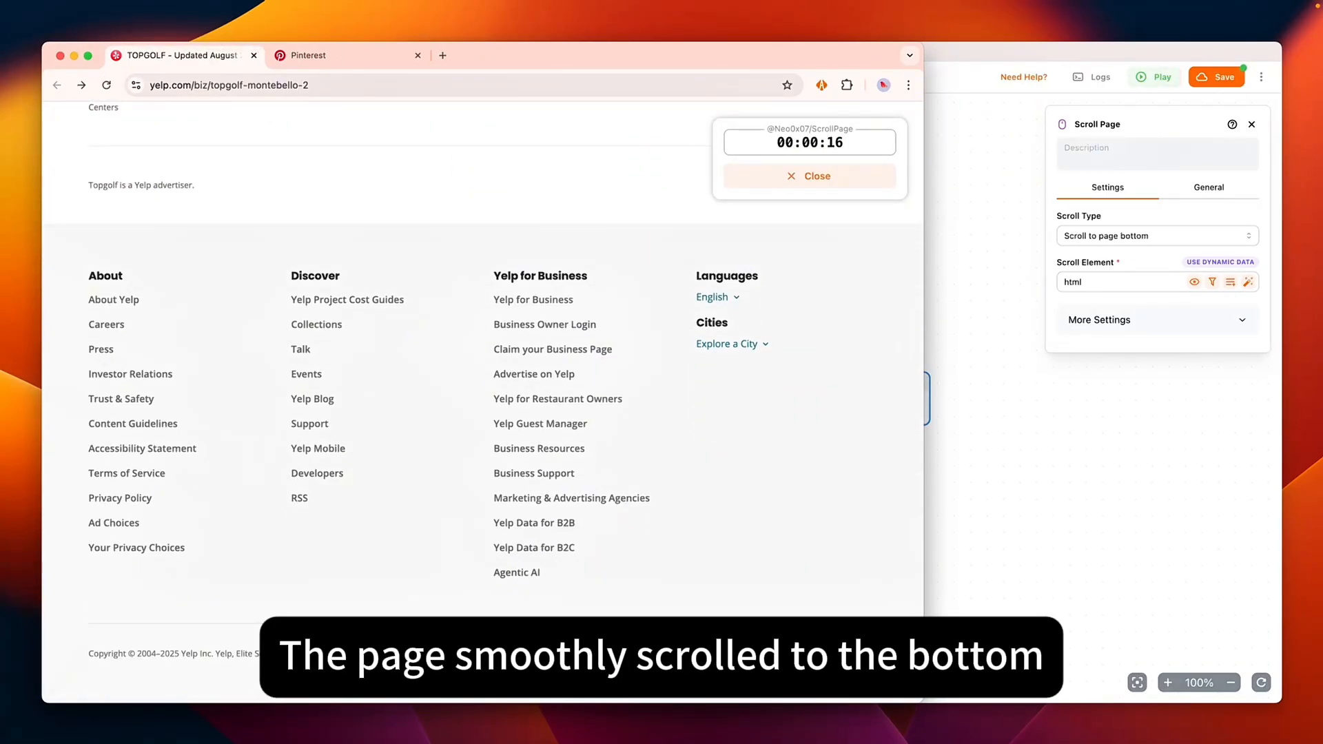
Open Topgolf's full photo gallery on Yelp, look through the photos and return to the gallery's top
{"action": "left_click", "coordinate": [1014, 378]}
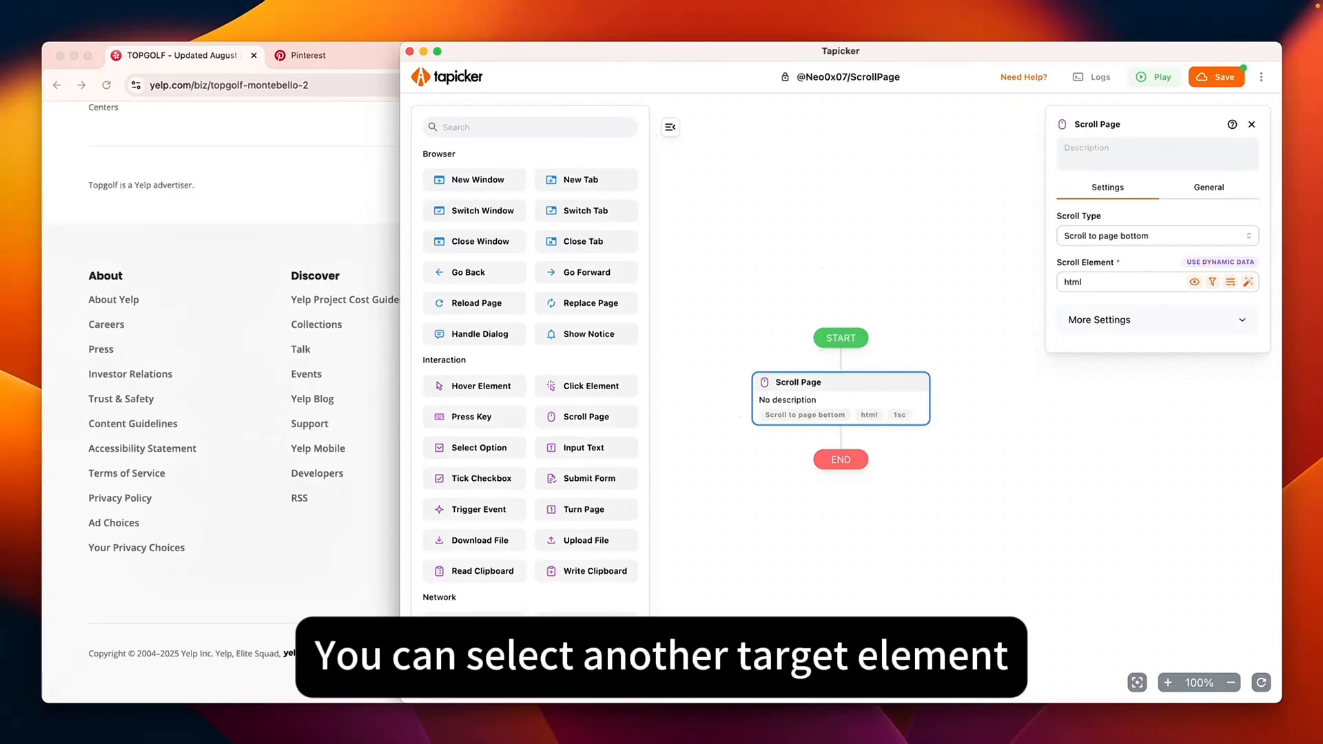
{"action": "double_click", "coordinate": [1105, 283]}
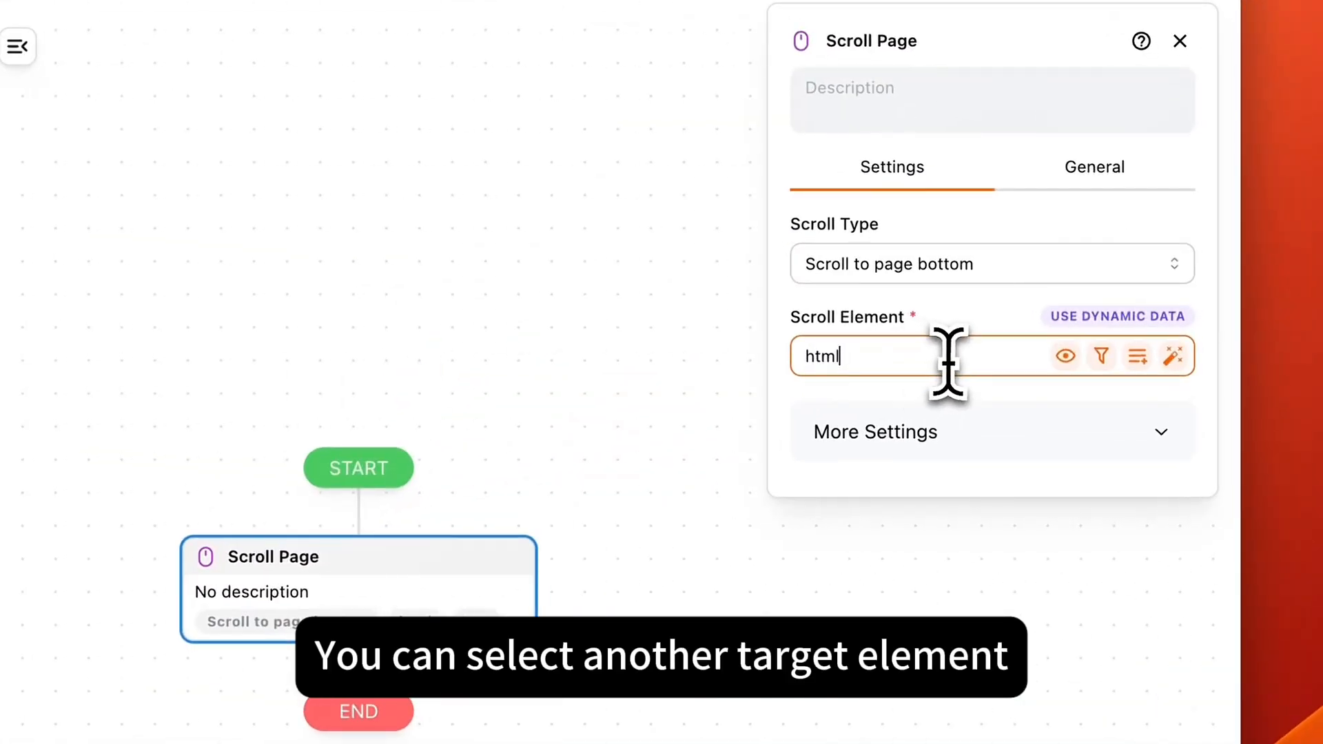
{"action": "left_click", "coordinate": [652, 369]}
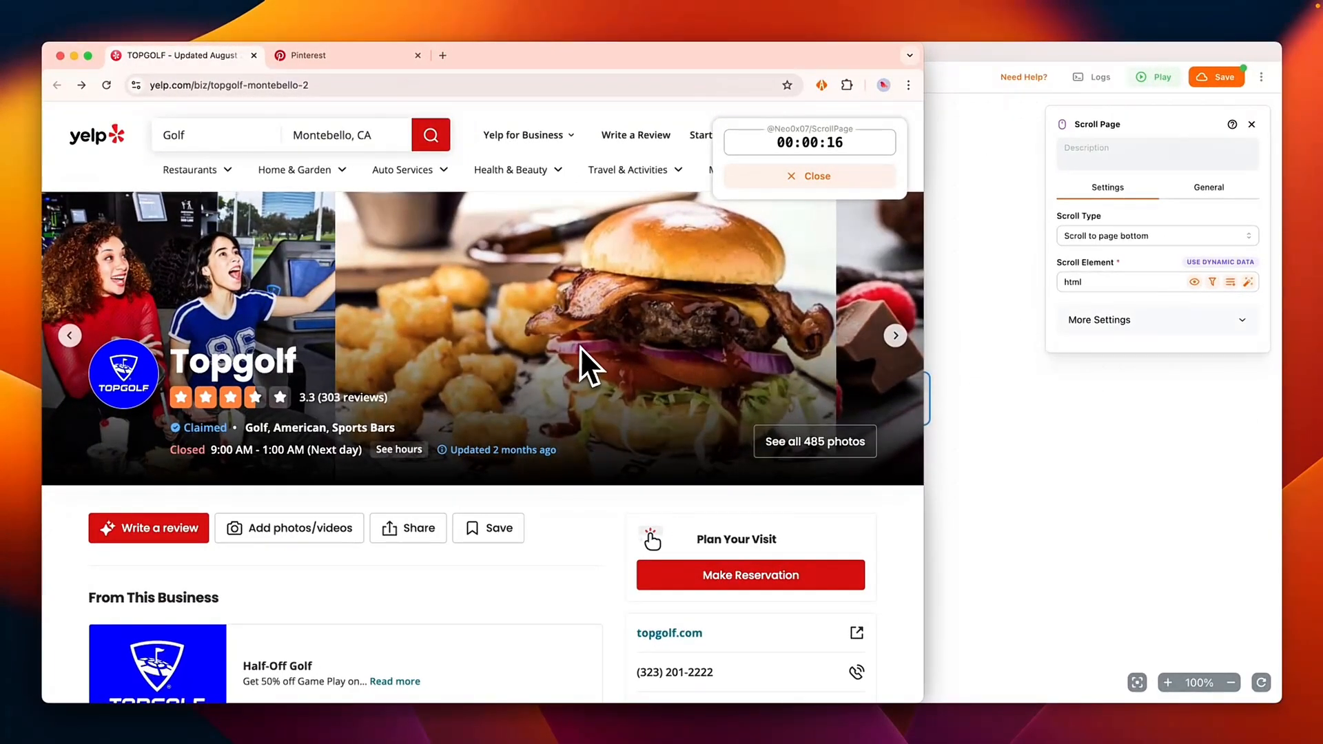
{"action": "left_click", "coordinate": [810, 459]}
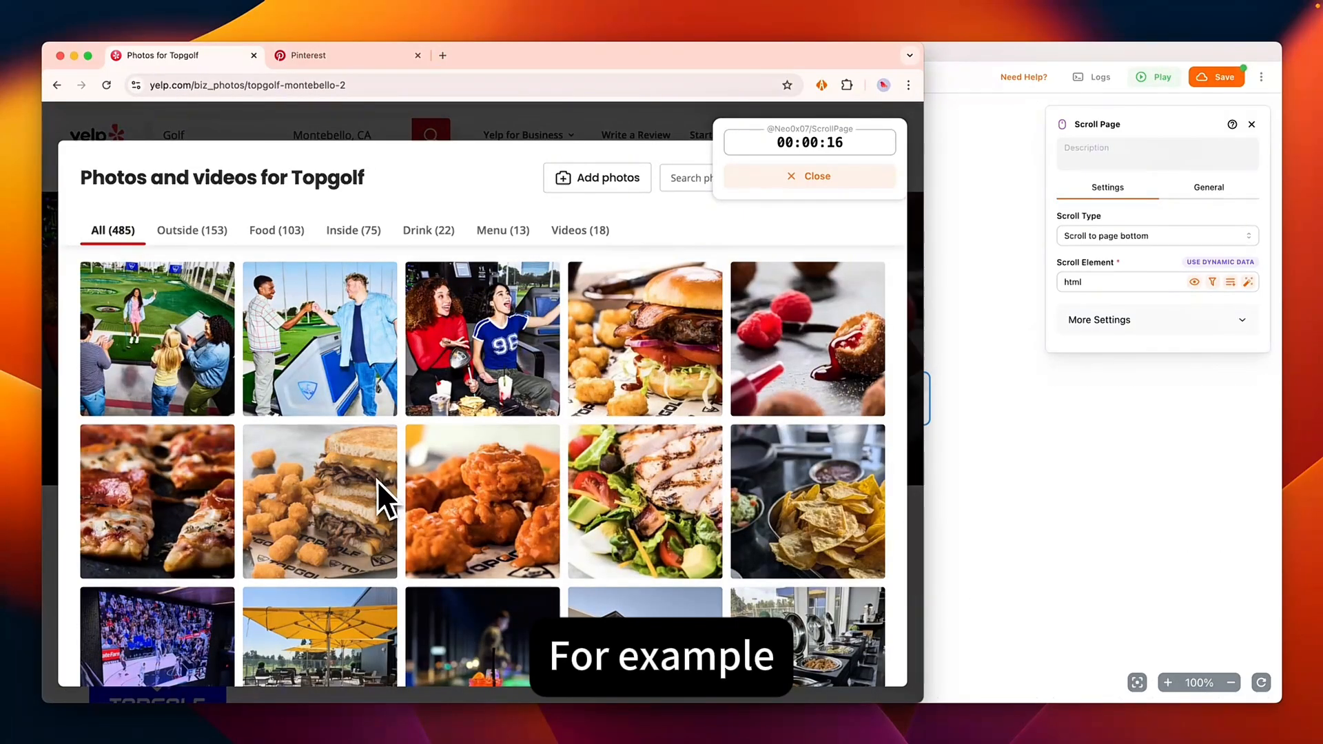
{"action": "scroll", "coordinate": [379, 482], "scroll_direction": "down", "scroll_amount": 5}
{"action": "scroll", "coordinate": [393, 426], "scroll_direction": "up", "scroll_amount": 10}
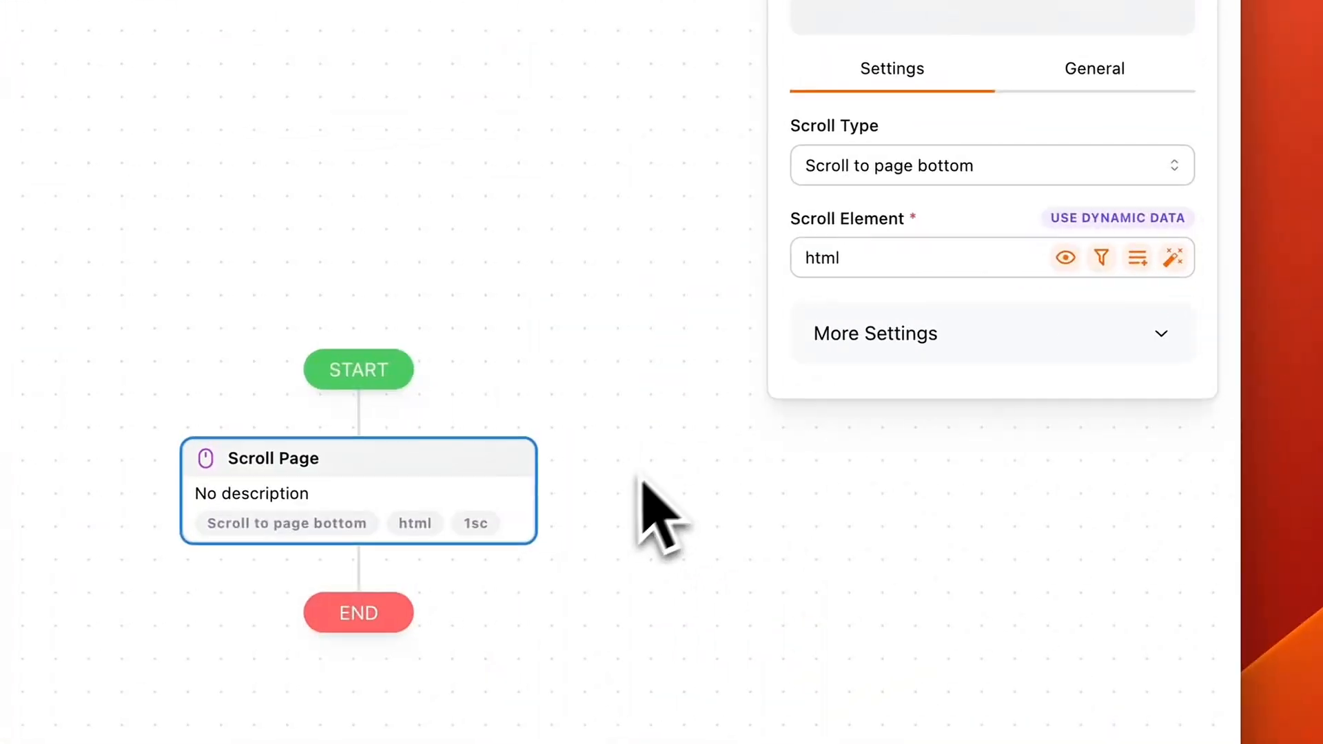
Pick the container holding the gallery's photos as the block's scroll element and run the workflow
{"action": "left_click", "coordinate": [1174, 259]}
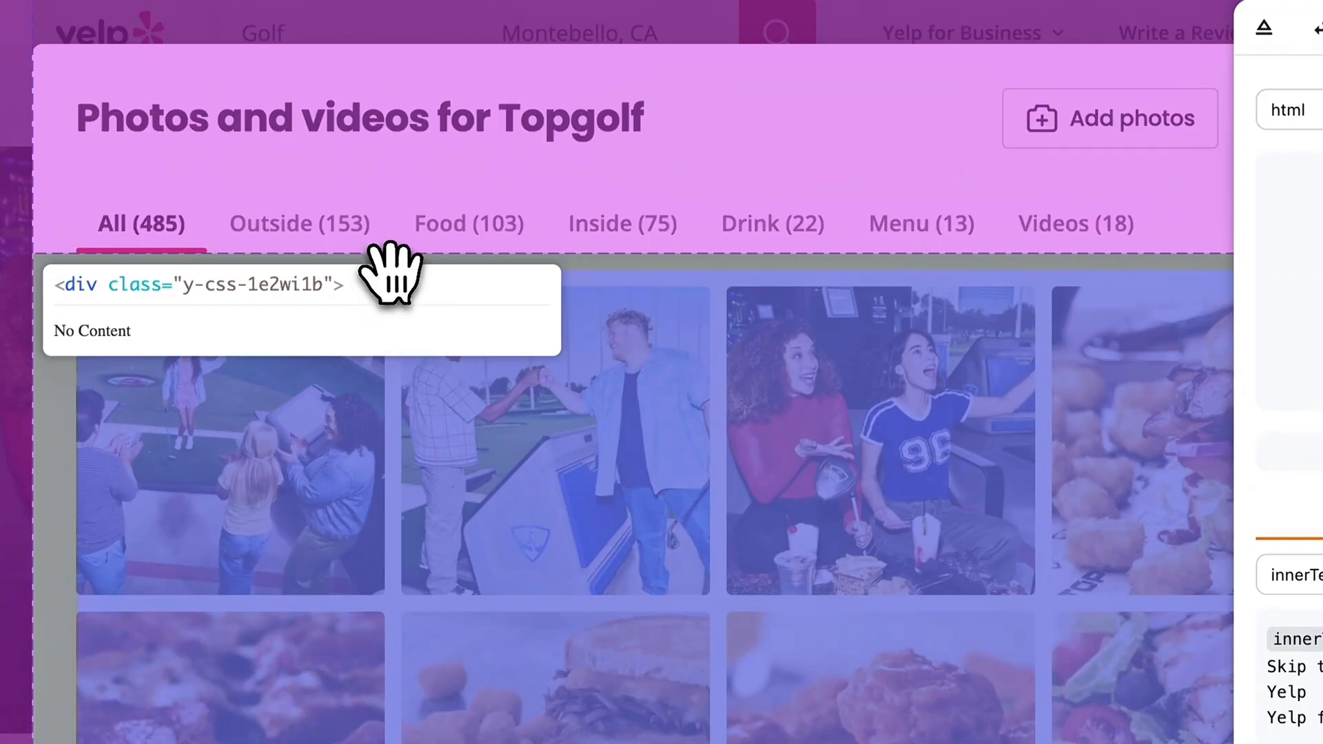
{"action": "left_click", "coordinate": [383, 260]}
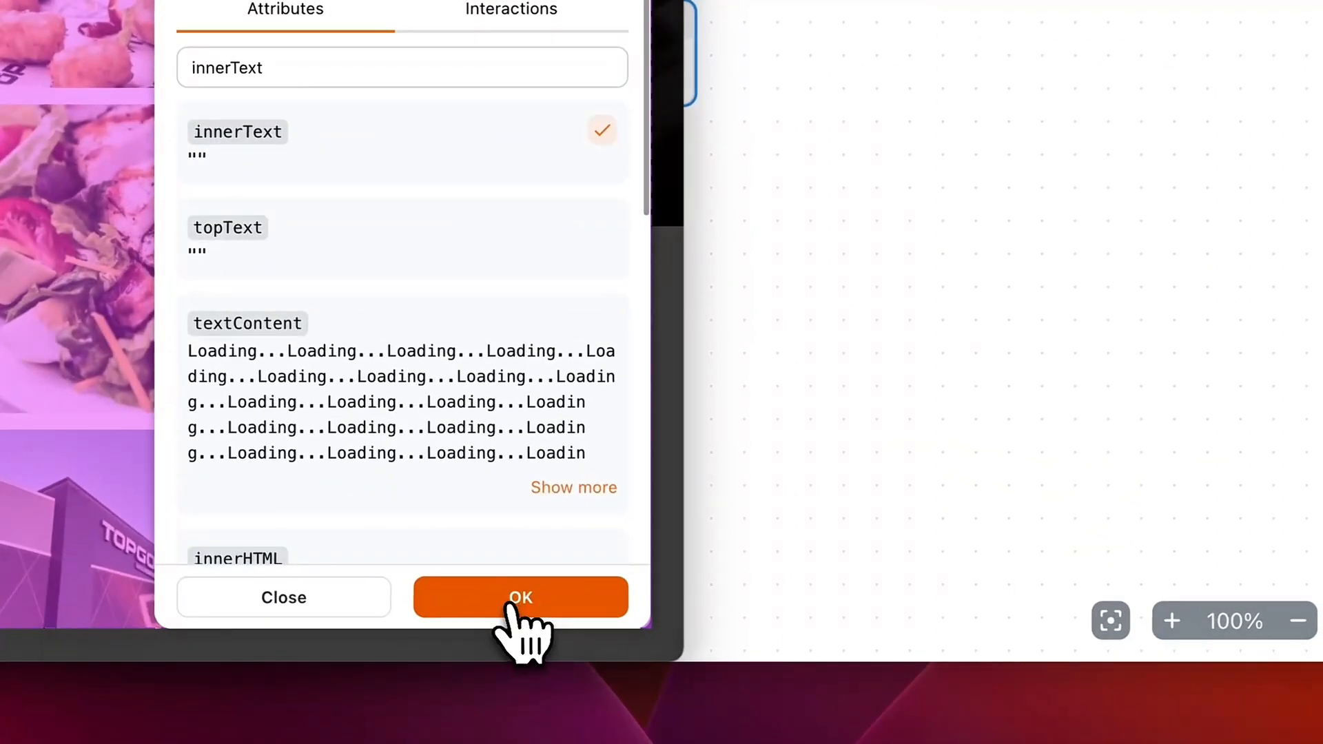
{"action": "left_click", "coordinate": [511, 599]}
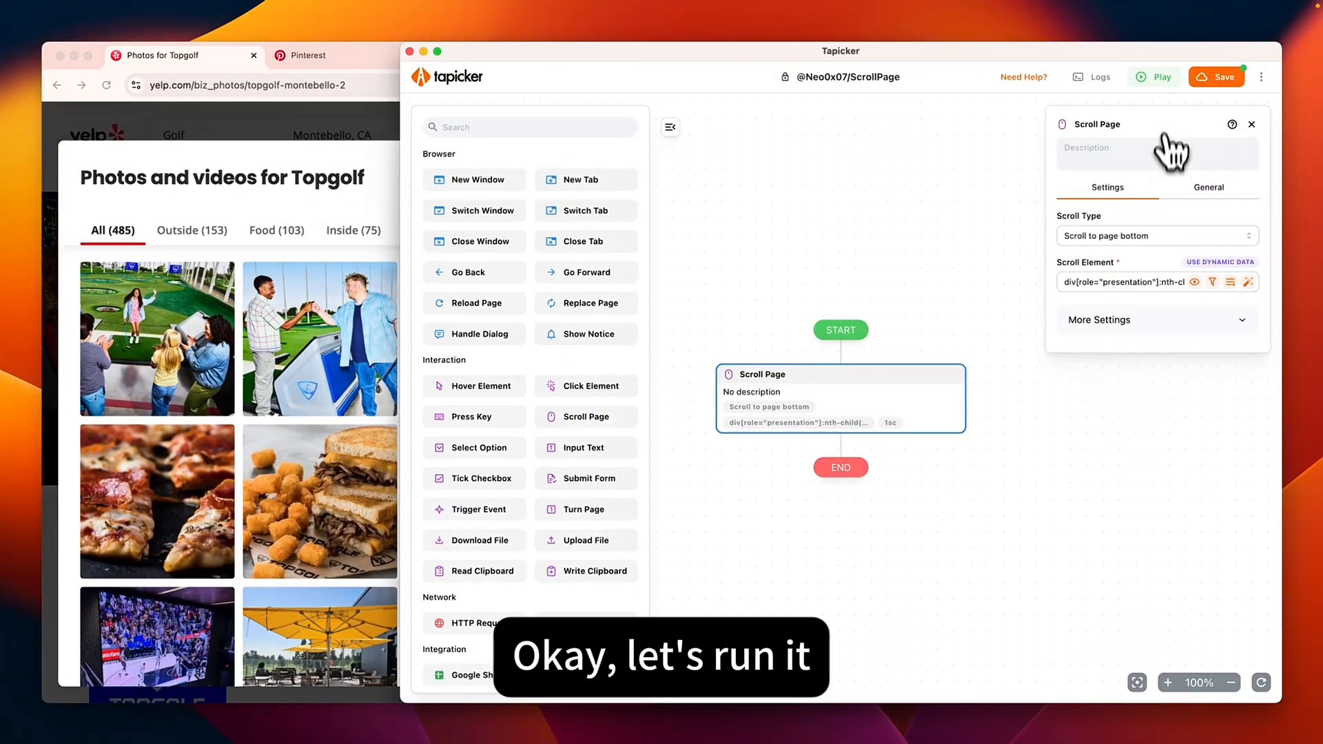
{"action": "left_click", "coordinate": [1154, 77]}
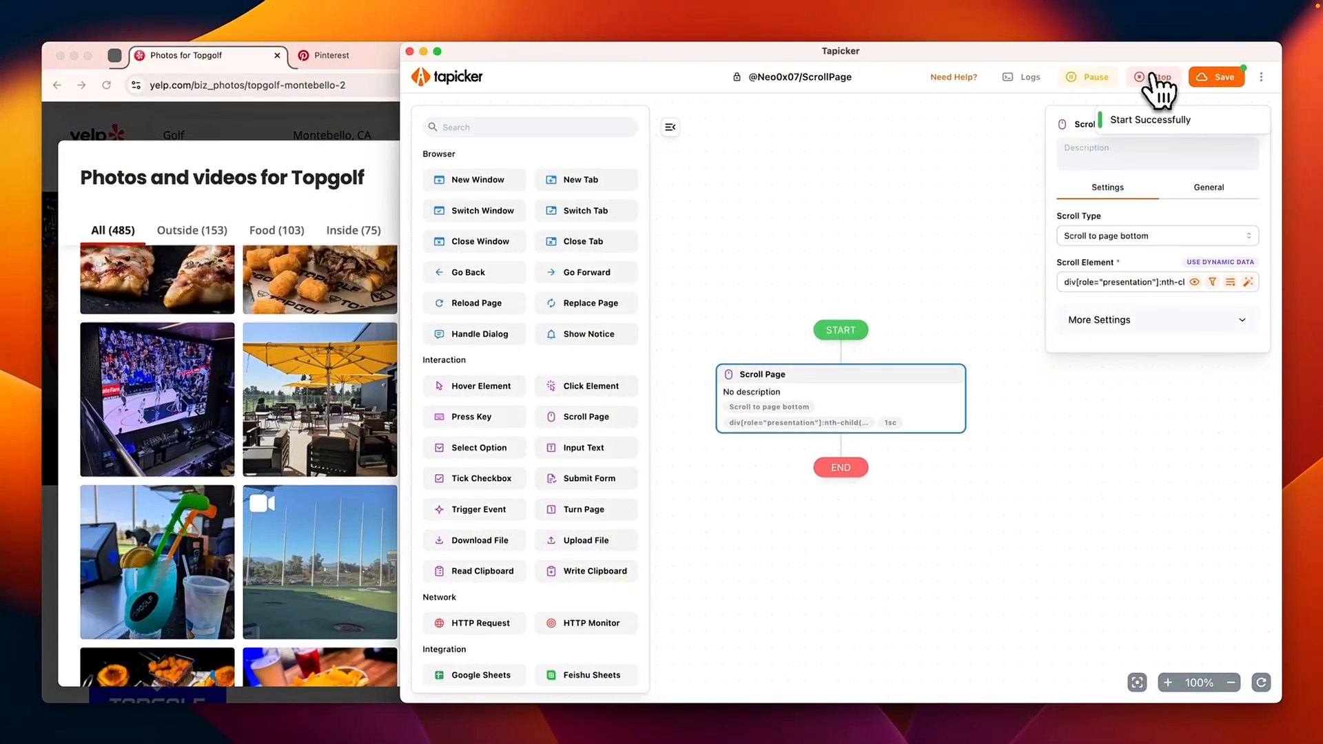
Locate the Review Highlights heading on the Topgolf Yelp page and select its text
{"action": "left_click", "coordinate": [371, 172]}
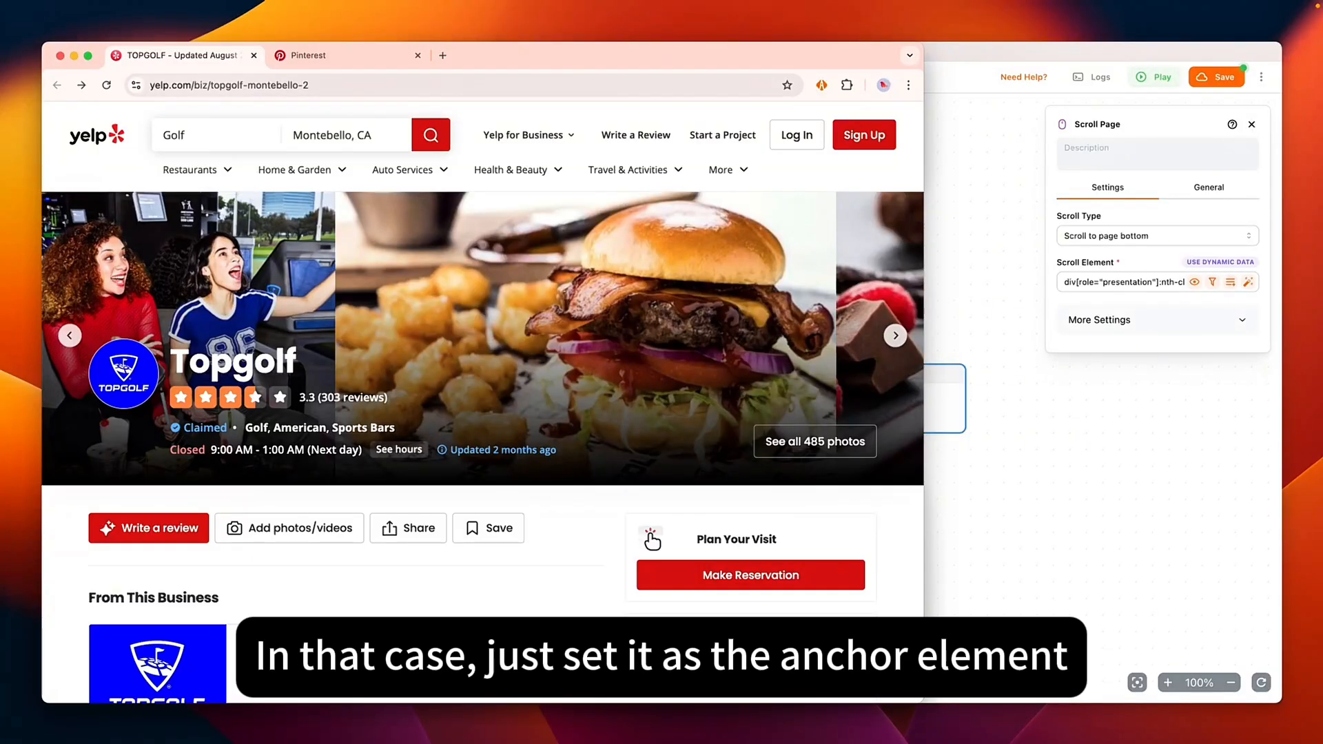
{"action": "scroll", "coordinate": [483, 400], "scroll_direction": "down", "scroll_amount": 10}
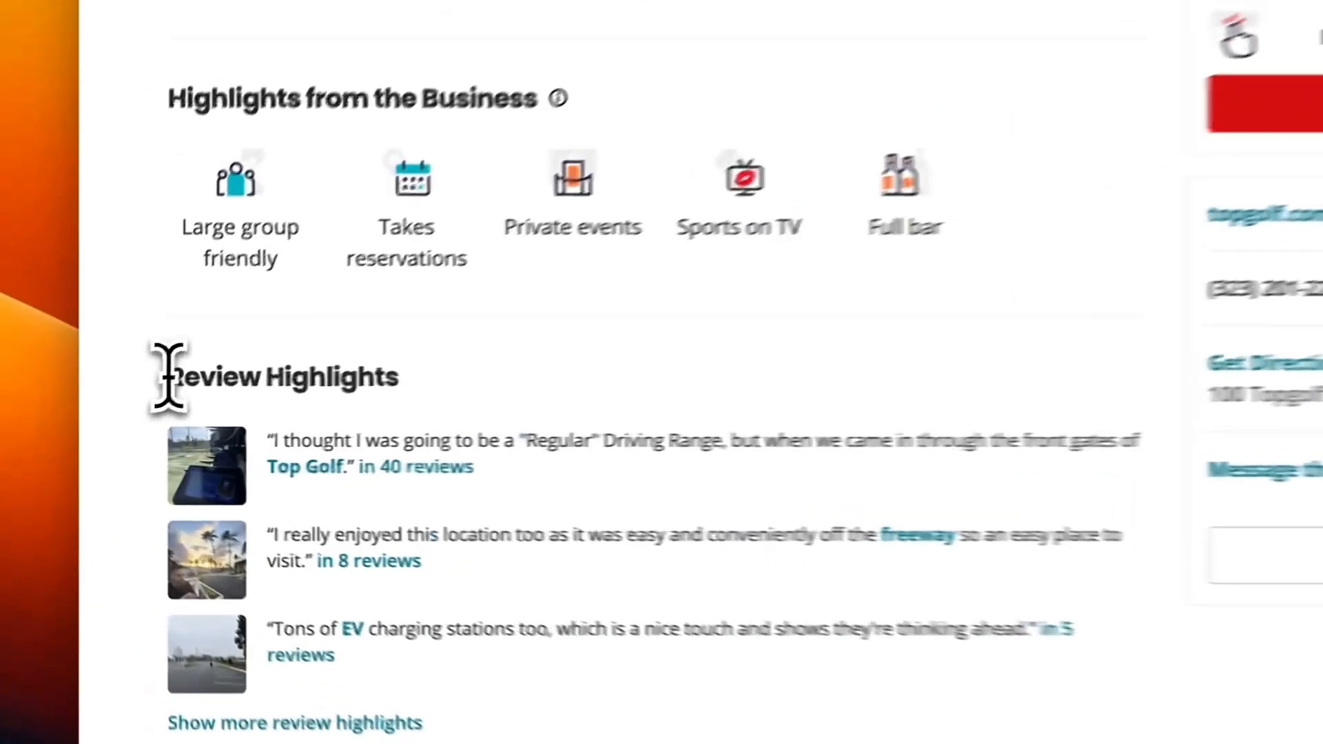
{"action": "left_click_drag", "start_coordinate": [87, 426], "coordinate": [277, 435]}
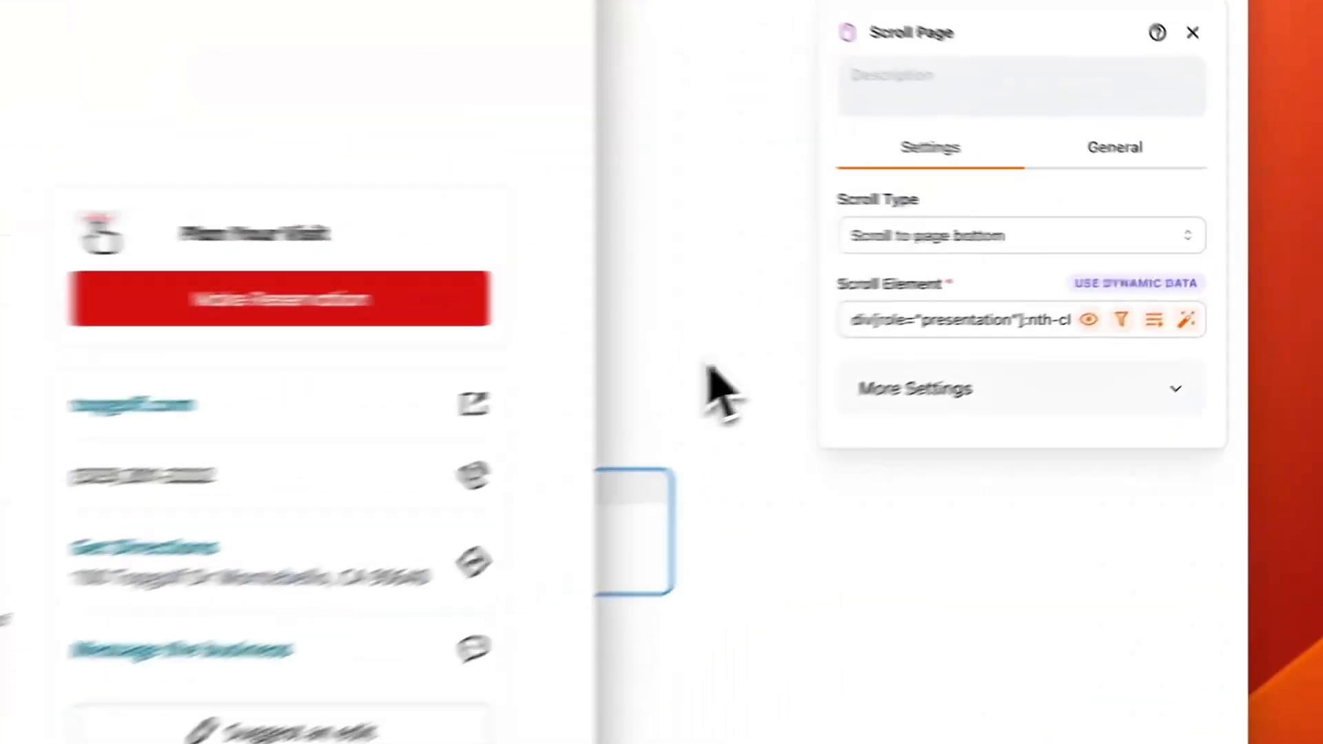
Set the block's scroll type to Scroll to element position and its scroll element to html
{"action": "left_click", "coordinate": [986, 304]}
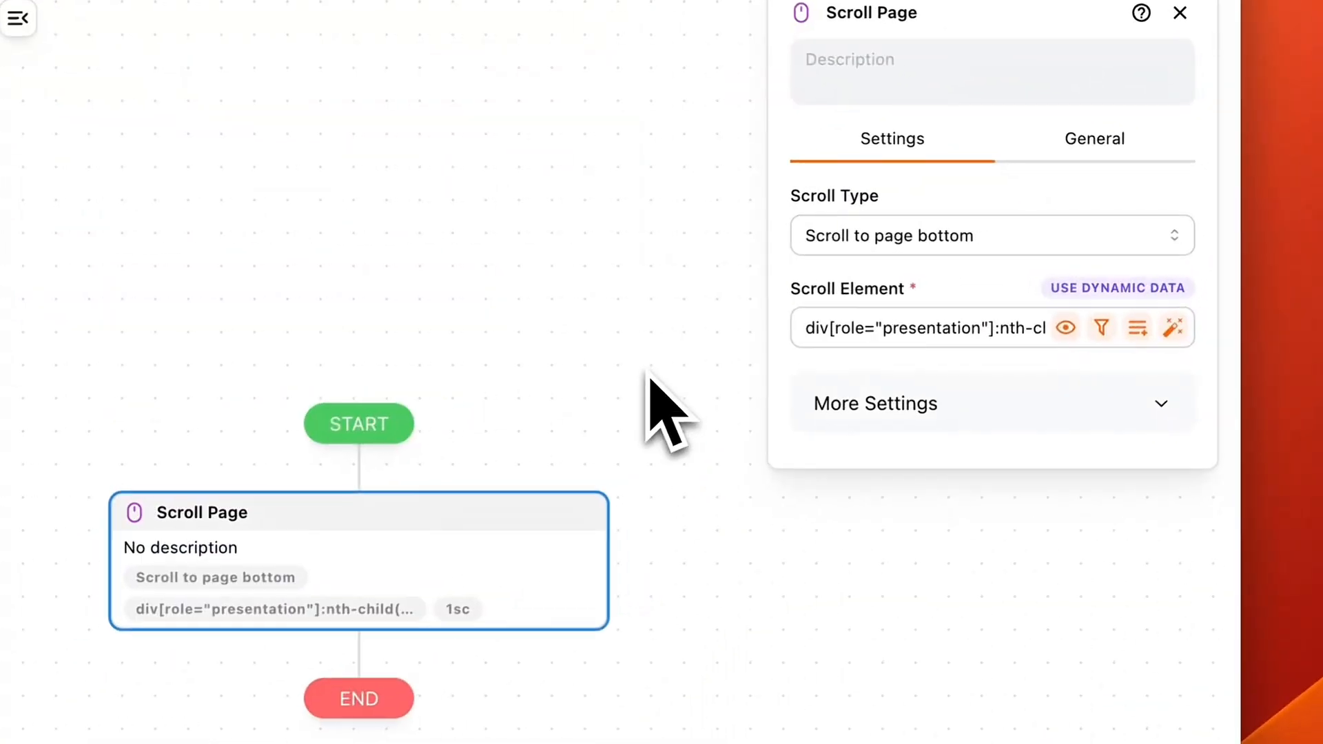
{"action": "left_click", "coordinate": [921, 254]}
{"action": "left_click", "coordinate": [910, 332]}
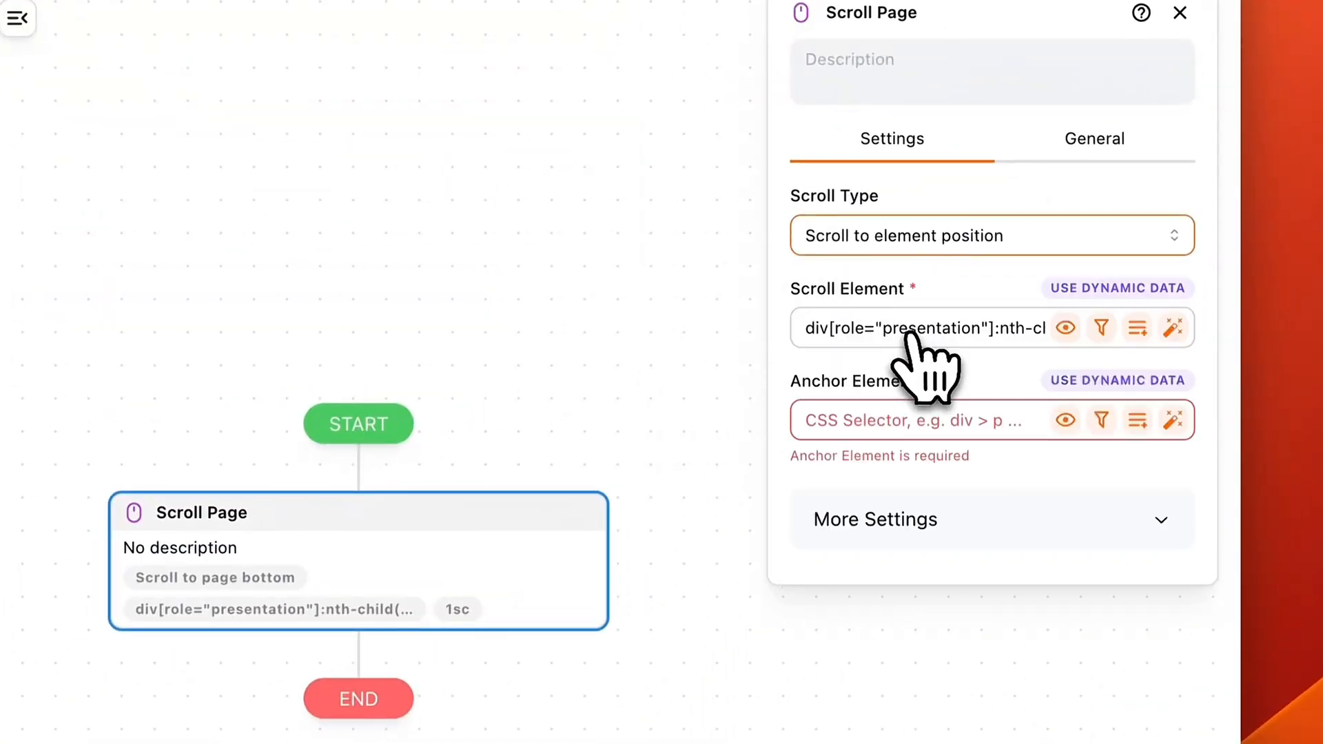
{"action": "triple_click", "coordinate": [863, 329]}
{"action": "key", "text": "BackSpace"}
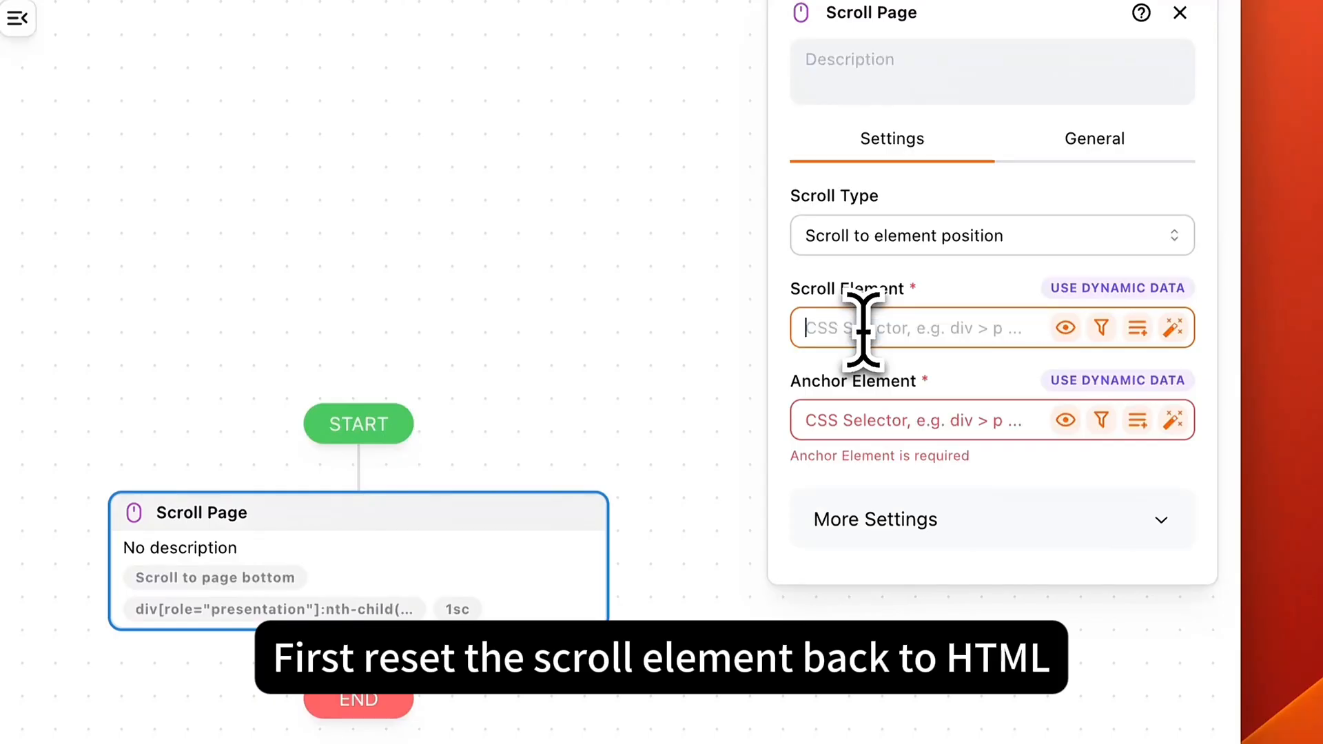
{"action": "type", "text": "html"}
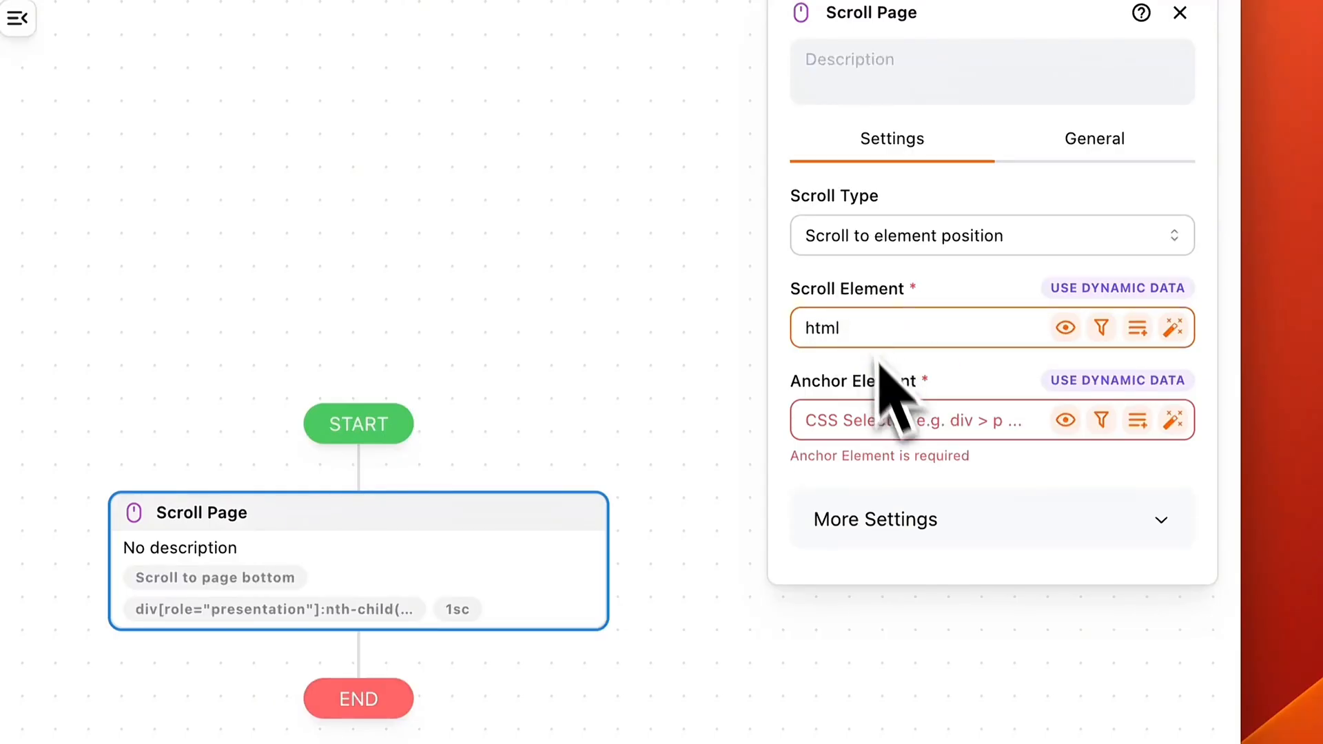
Pick the Review Highlights heading on the Yelp page as the block's anchor element
{"action": "left_click", "coordinate": [894, 422]}
{"action": "left_click", "coordinate": [1175, 422]}
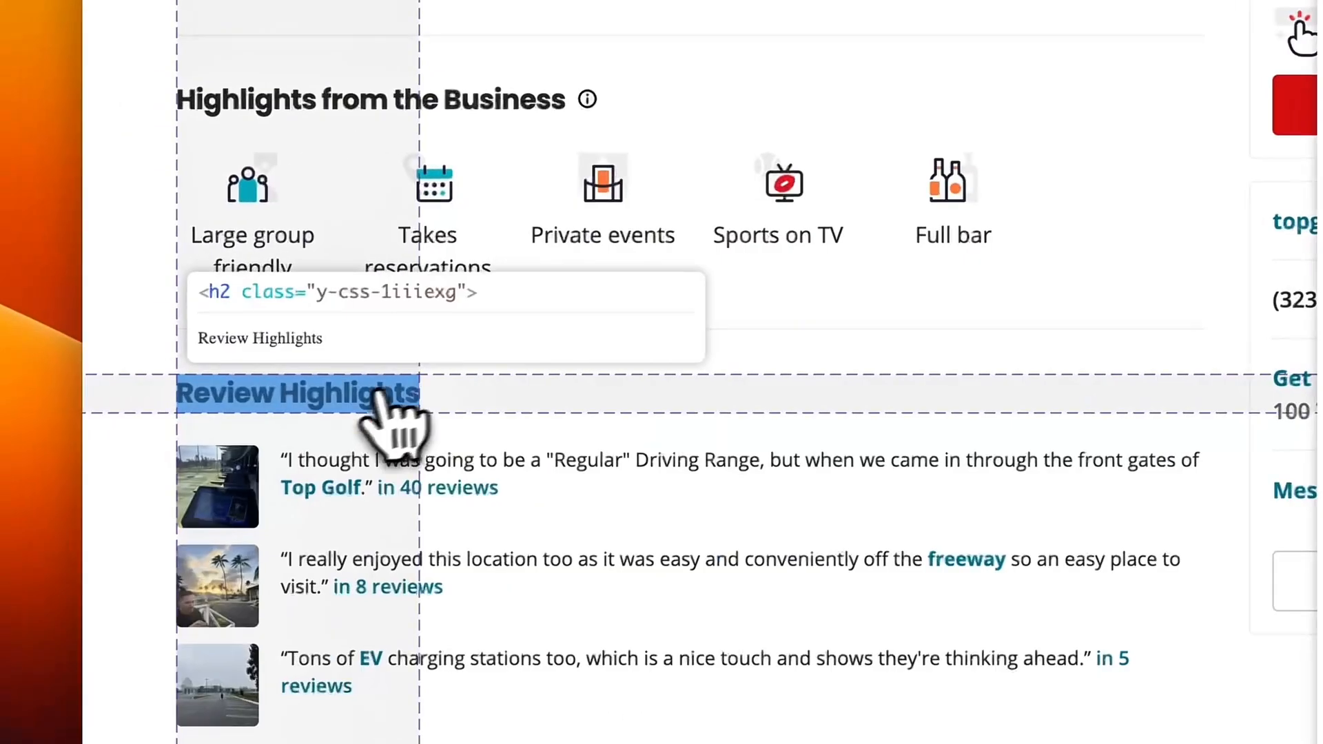
{"action": "left_click", "coordinate": [352, 393]}
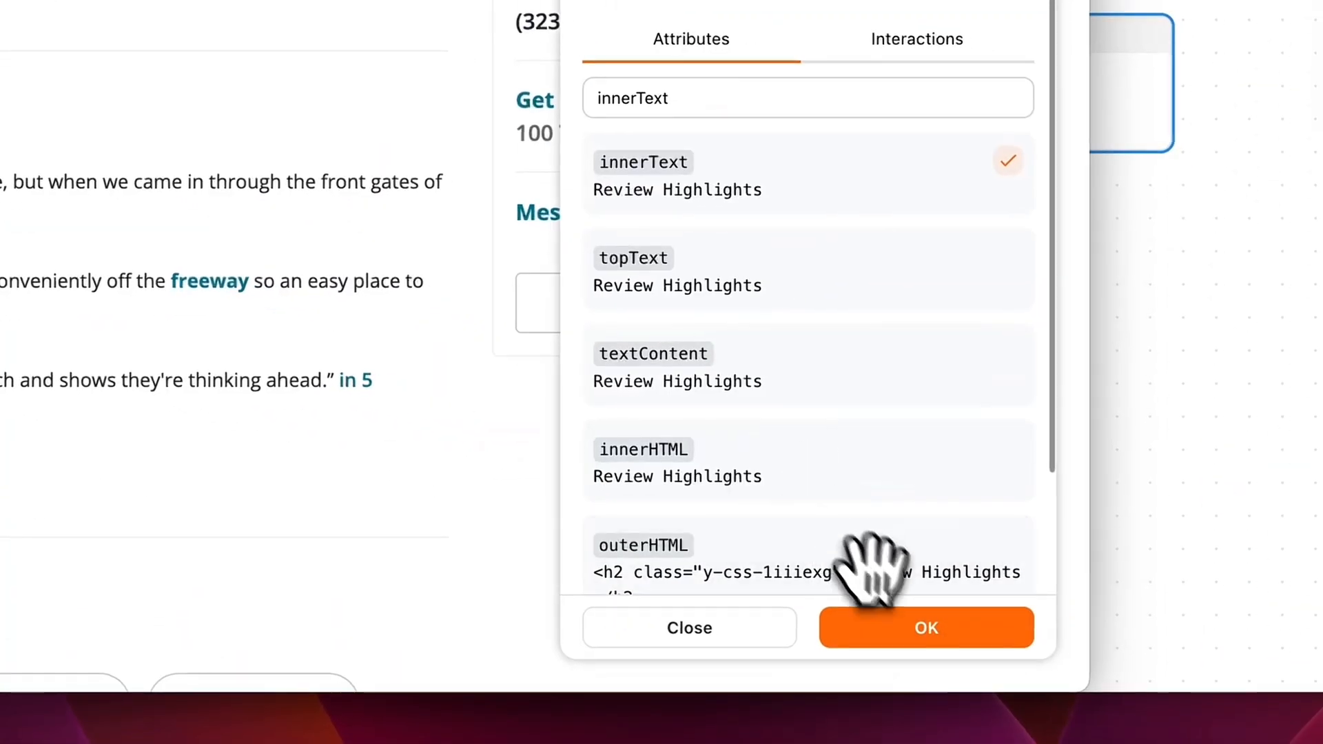
{"action": "left_click", "coordinate": [933, 641]}
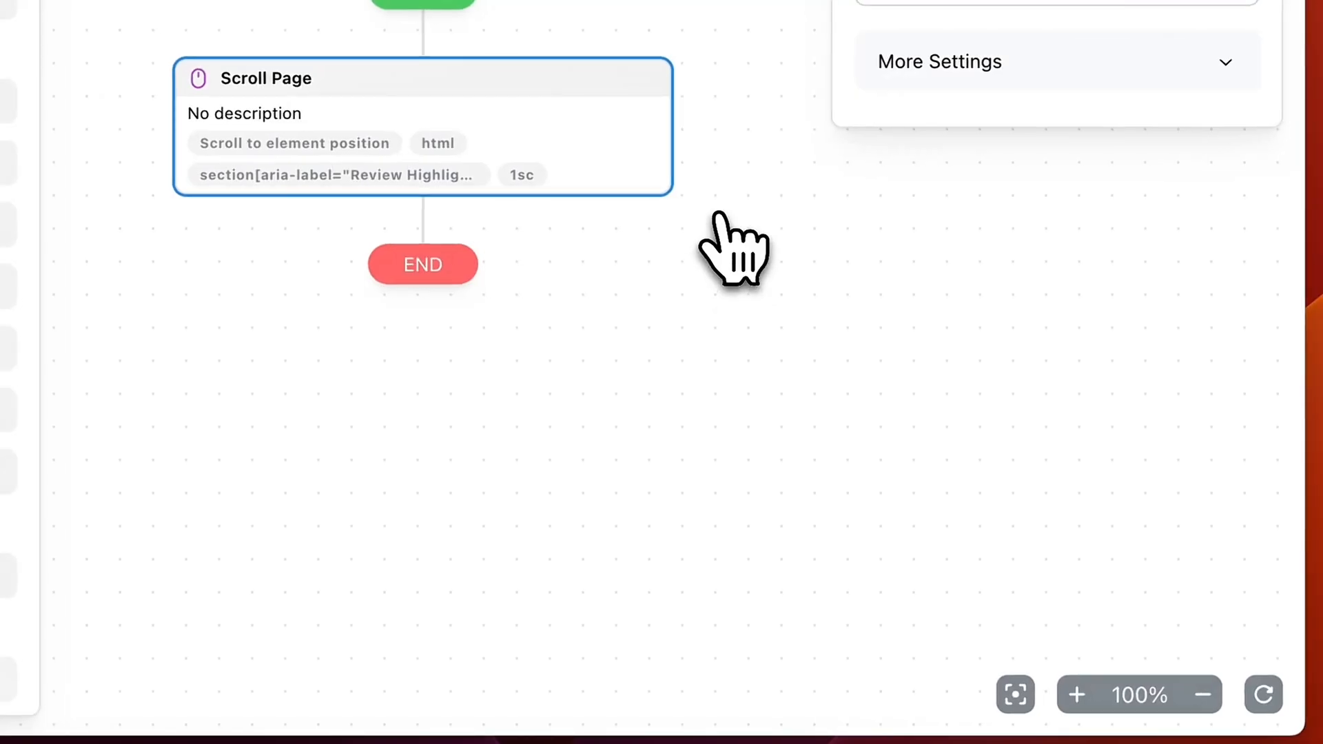
Set the Scroll Page block's minimum wait time to 3 seconds
{"action": "left_click", "coordinate": [1100, 193]}
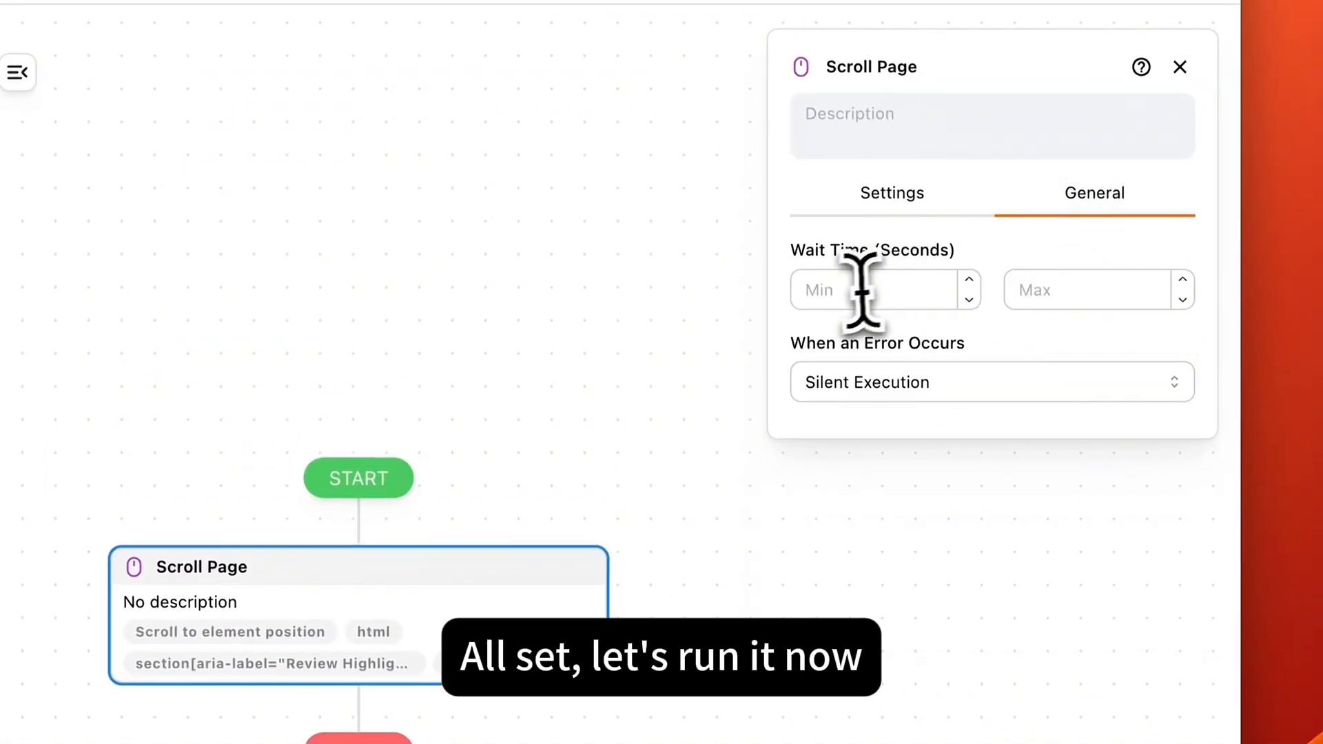
{"action": "left_click", "coordinate": [854, 293]}
{"action": "type", "text": "3"}
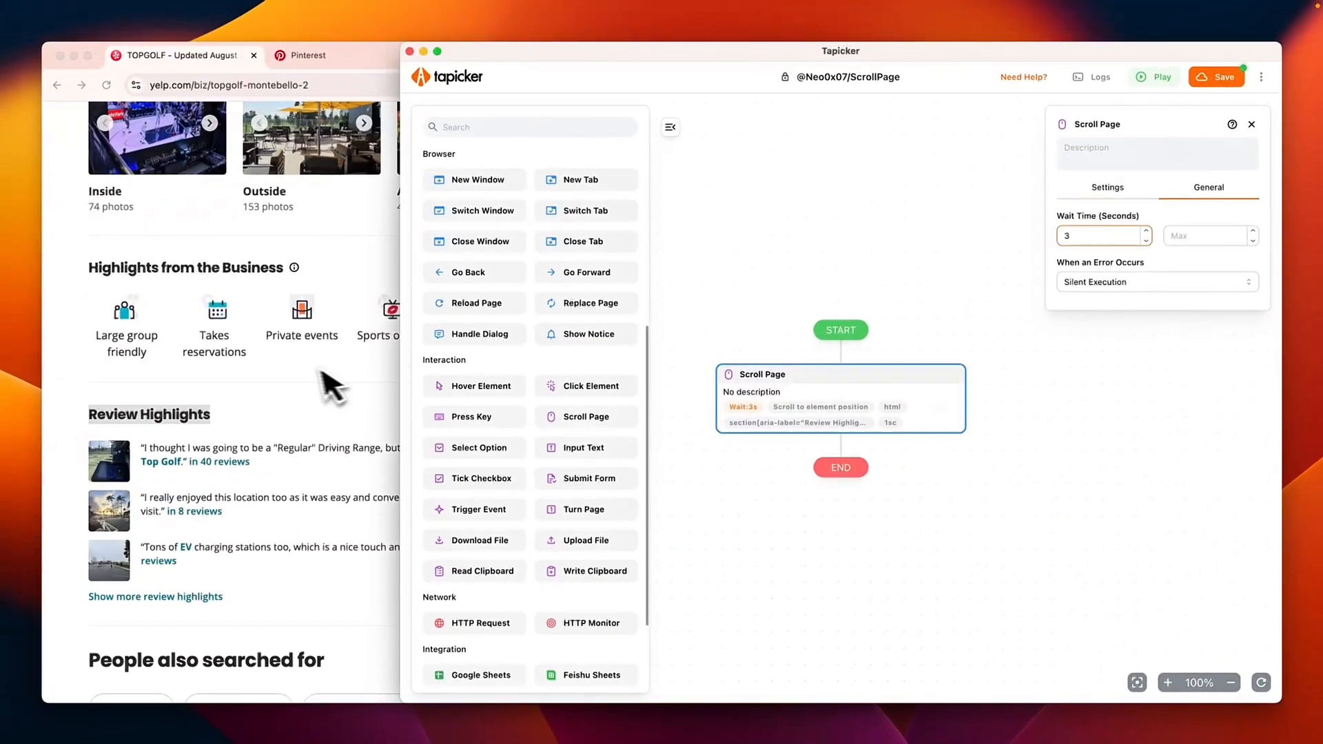
Return the Yelp page to its top, run the workflow and check where the Review Highlights heading lands
{"action": "left_click", "coordinate": [301, 365]}
{"action": "scroll", "coordinate": [300, 365], "scroll_direction": "up", "scroll_amount": 10}
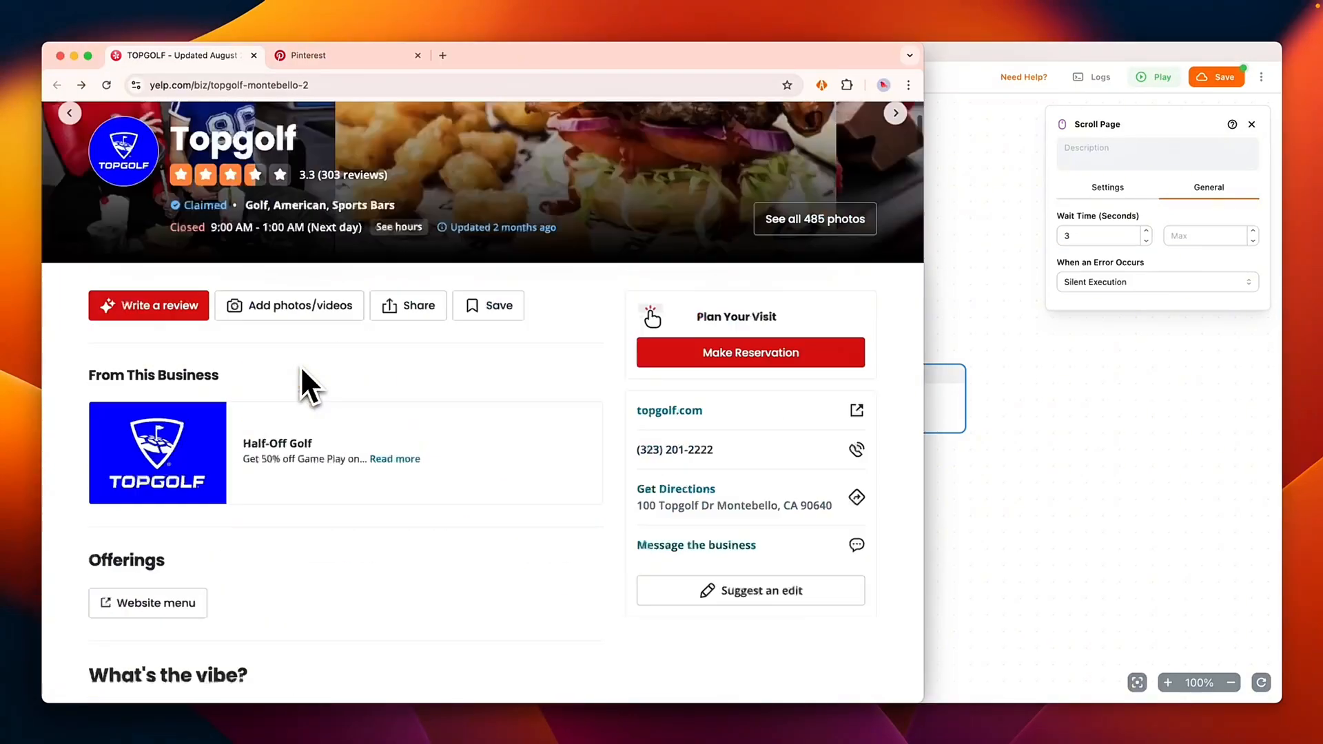
{"action": "left_click", "coordinate": [1007, 376]}
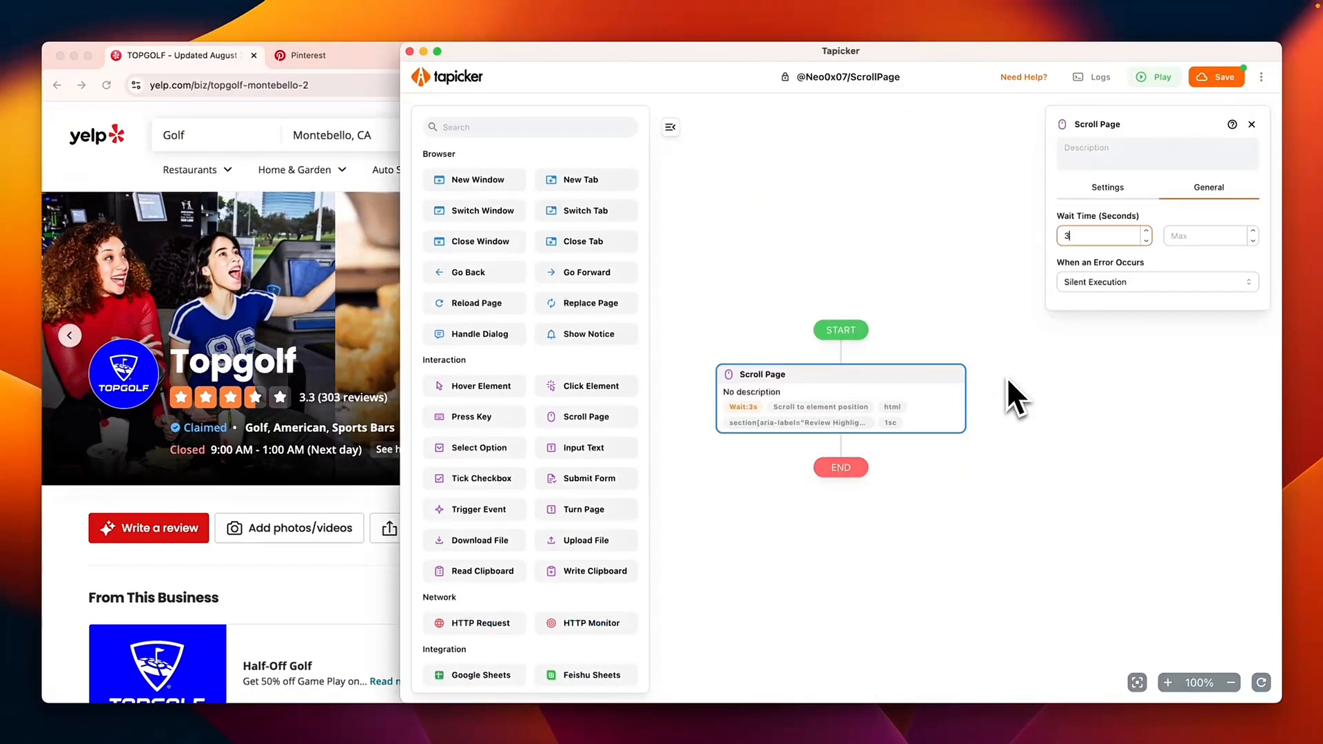
{"action": "left_click", "coordinate": [1156, 78]}
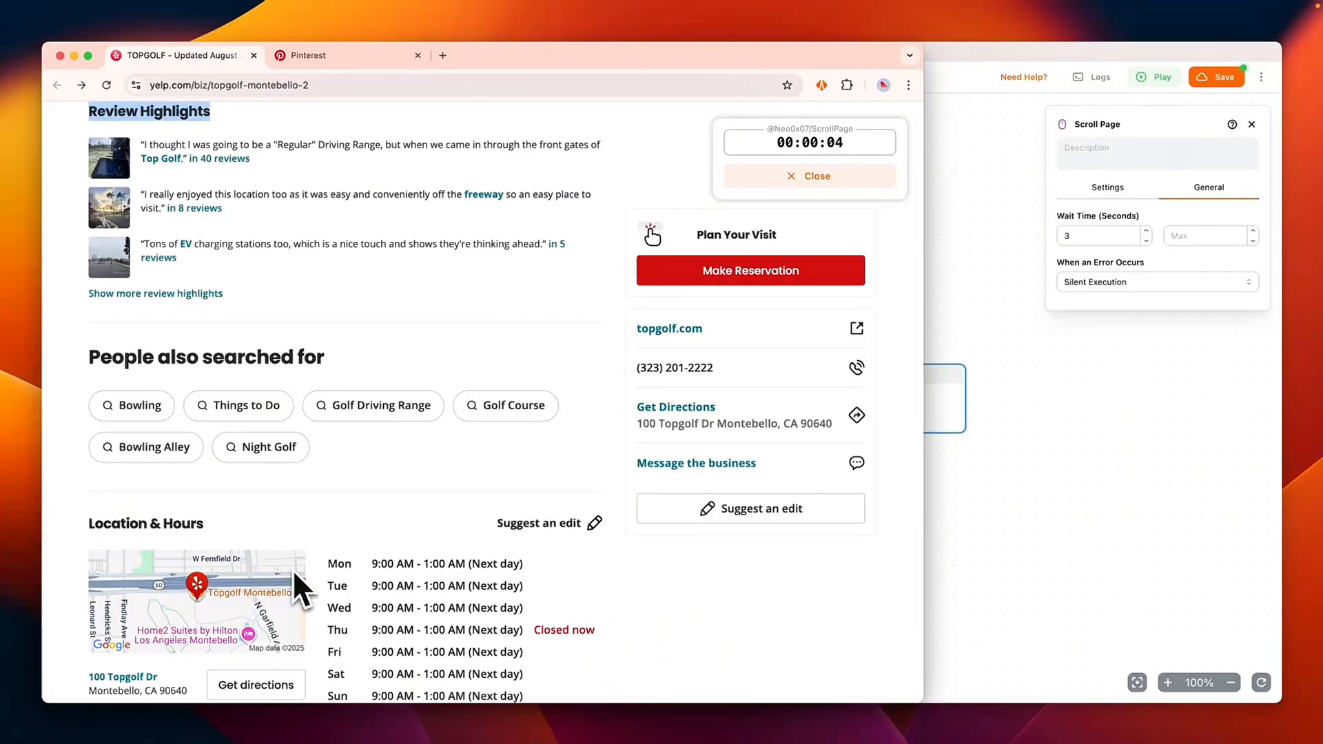
{"action": "left_click_drag", "start_coordinate": [88, 115], "coordinate": [174, 115]}
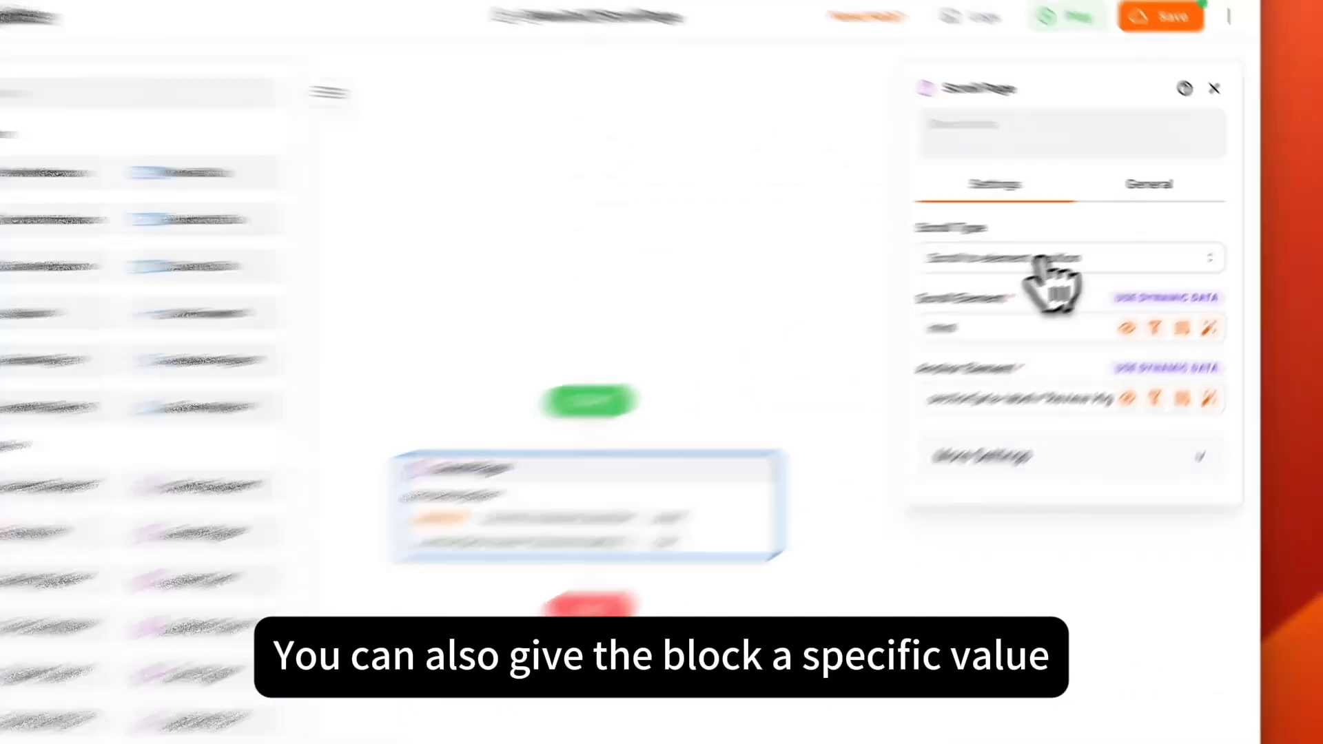
Set the block's scroll type to Scroll to specified position with a position of 2000 pixels, and run the workflow
{"action": "left_click", "coordinate": [1041, 259]}
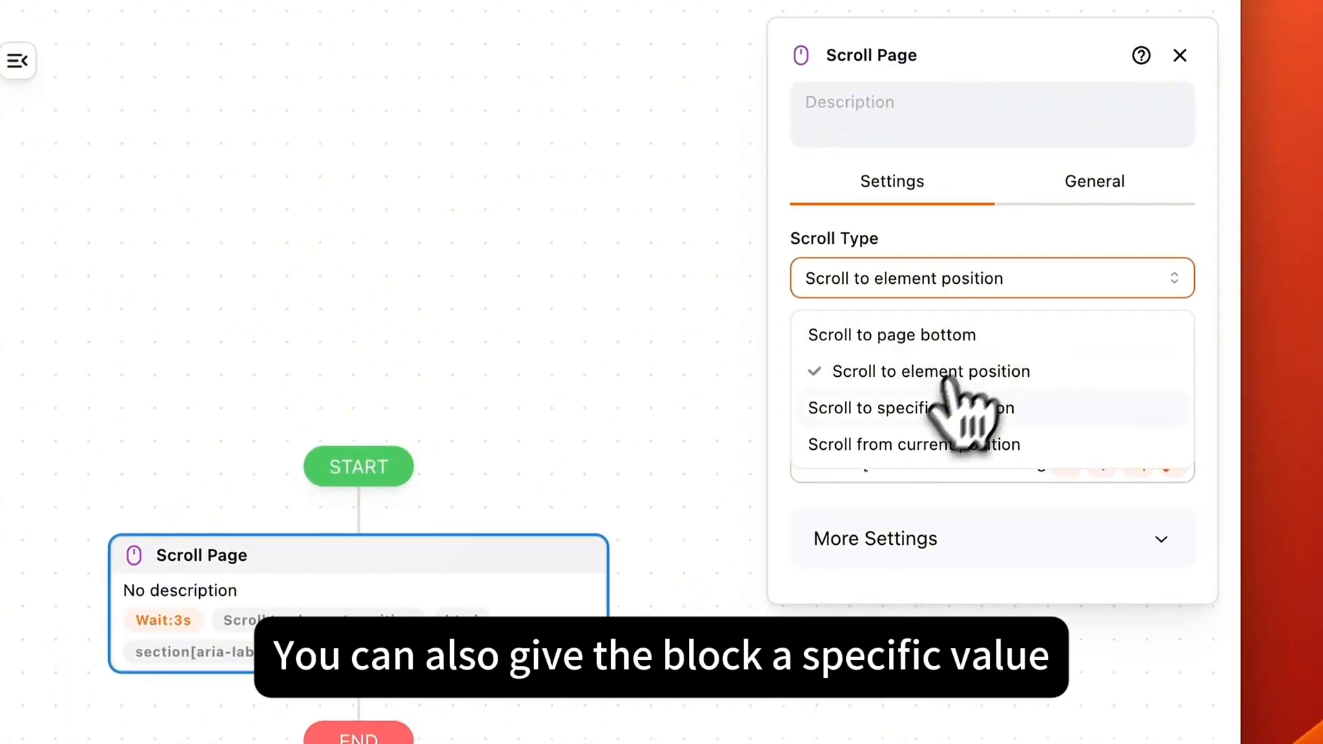
{"action": "left_click", "coordinate": [1005, 358]}
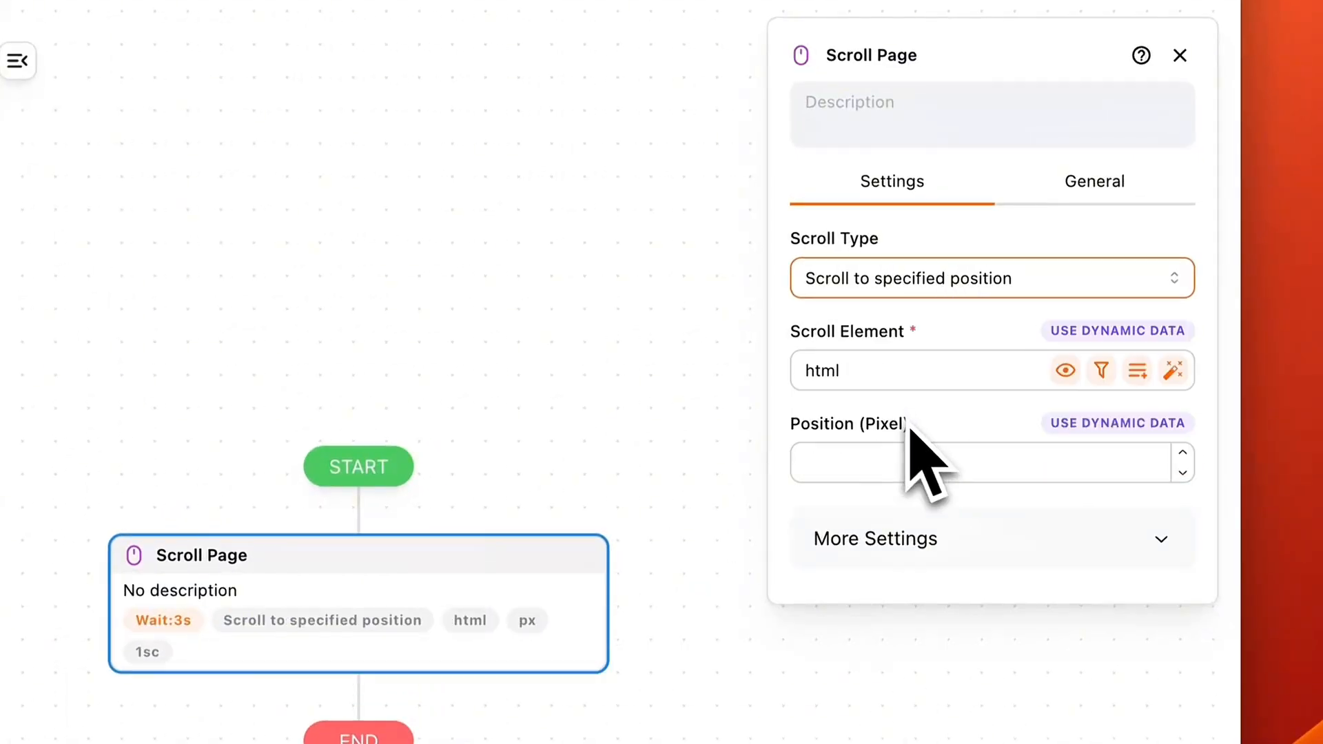
{"action": "left_click", "coordinate": [872, 463]}
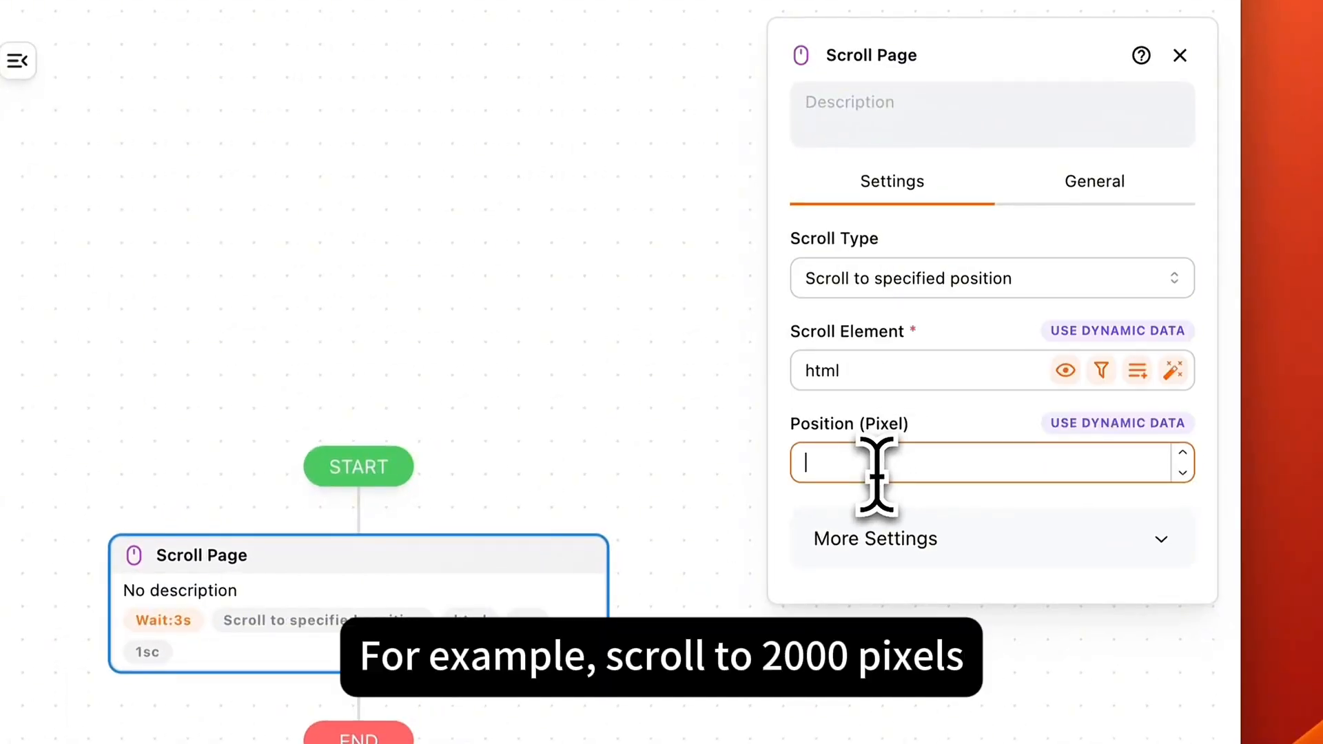
{"action": "type", "text": "2000"}
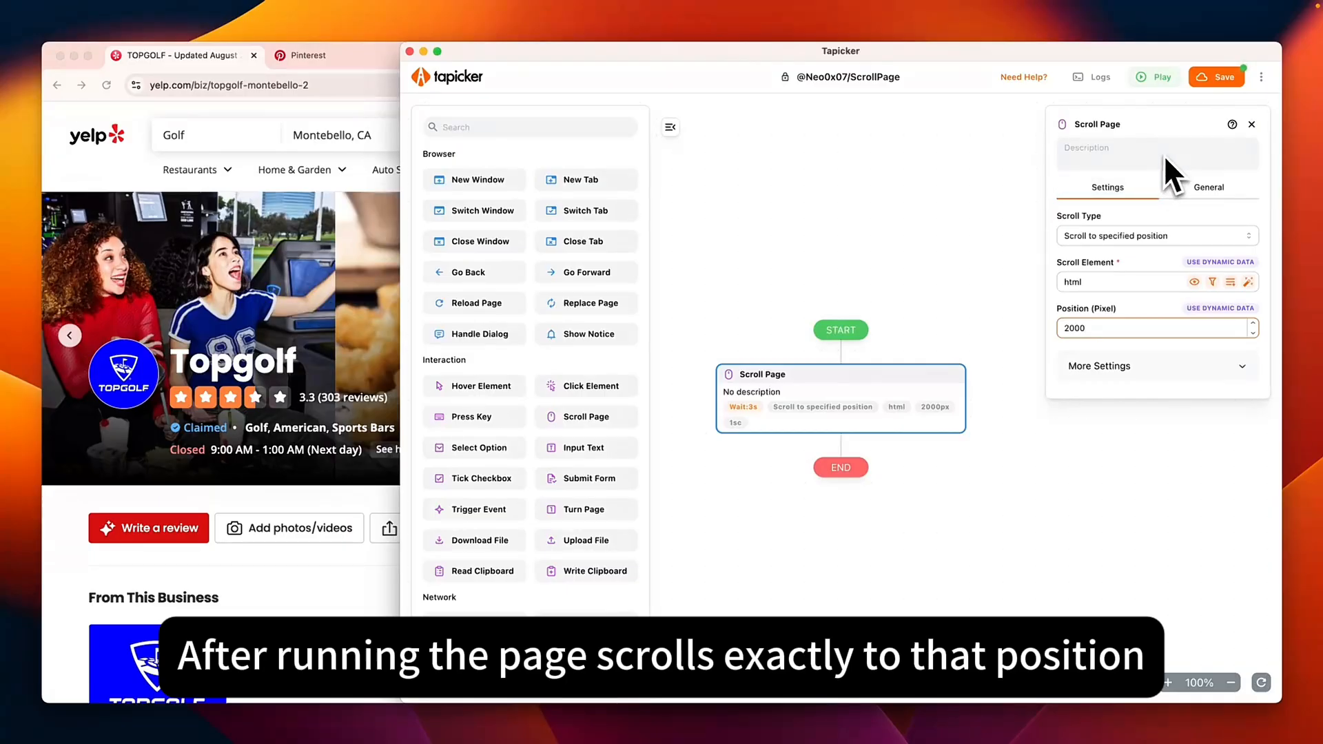
{"action": "left_click", "coordinate": [1156, 78]}
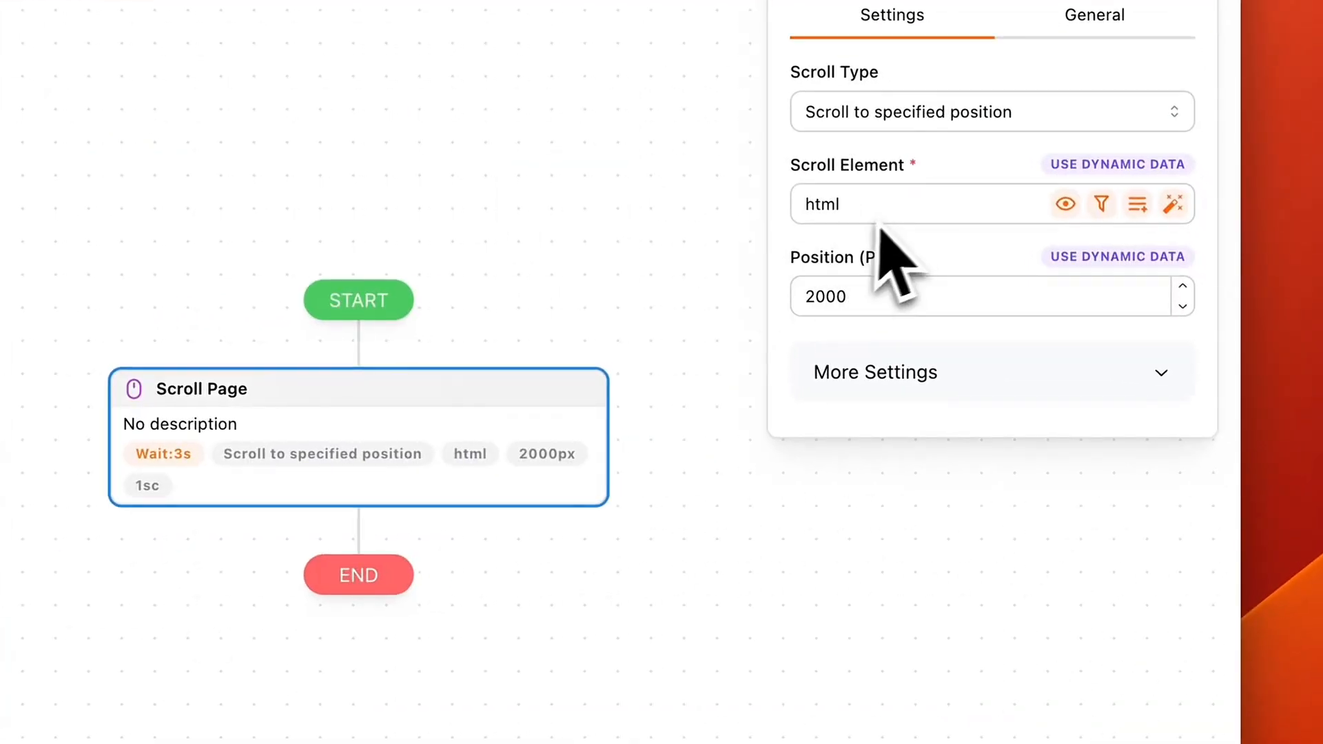
Clear the block's Position value and switch that setting to dynamic data
{"action": "left_click", "coordinate": [867, 296]}
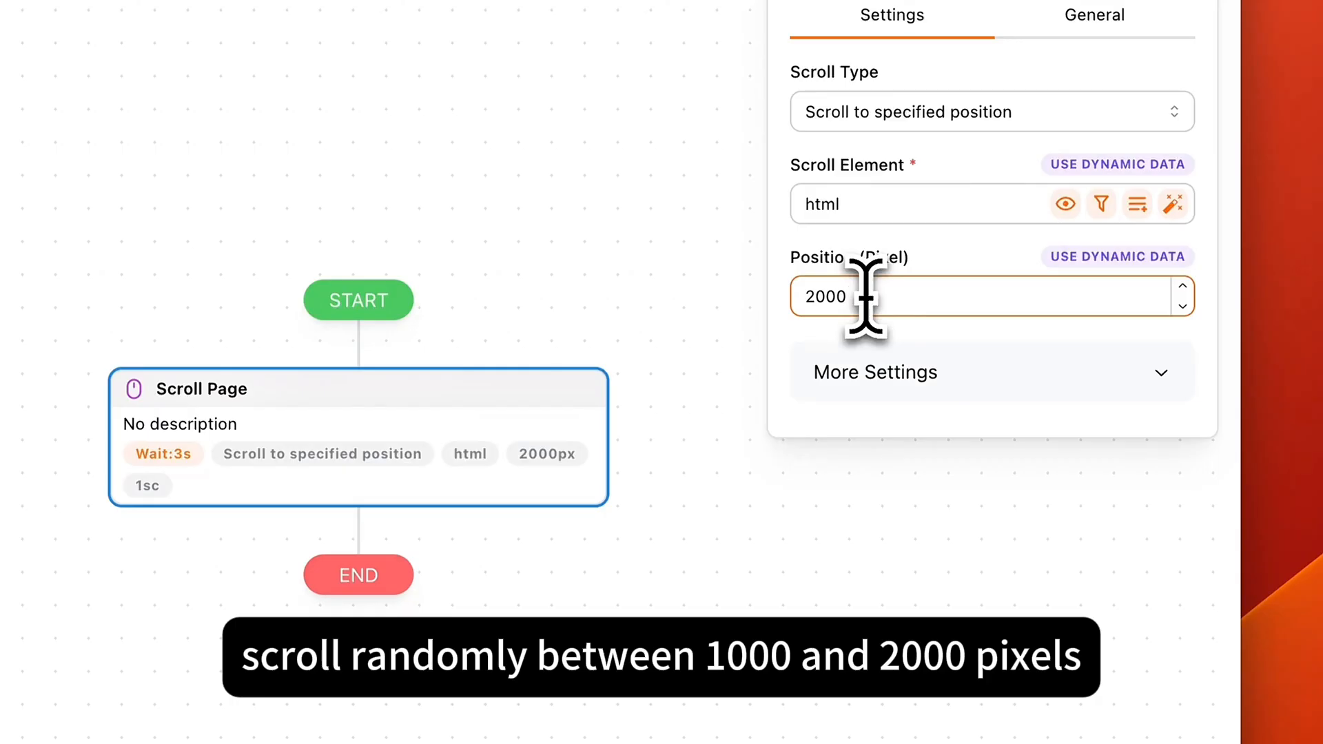
{"action": "key", "text": "super+a"}
{"action": "key", "text": "BackSpace"}
{"action": "left_click", "coordinate": [1088, 257]}
{"action": "left_click", "coordinate": [936, 297]}
{"action": "type", "text": "{"}
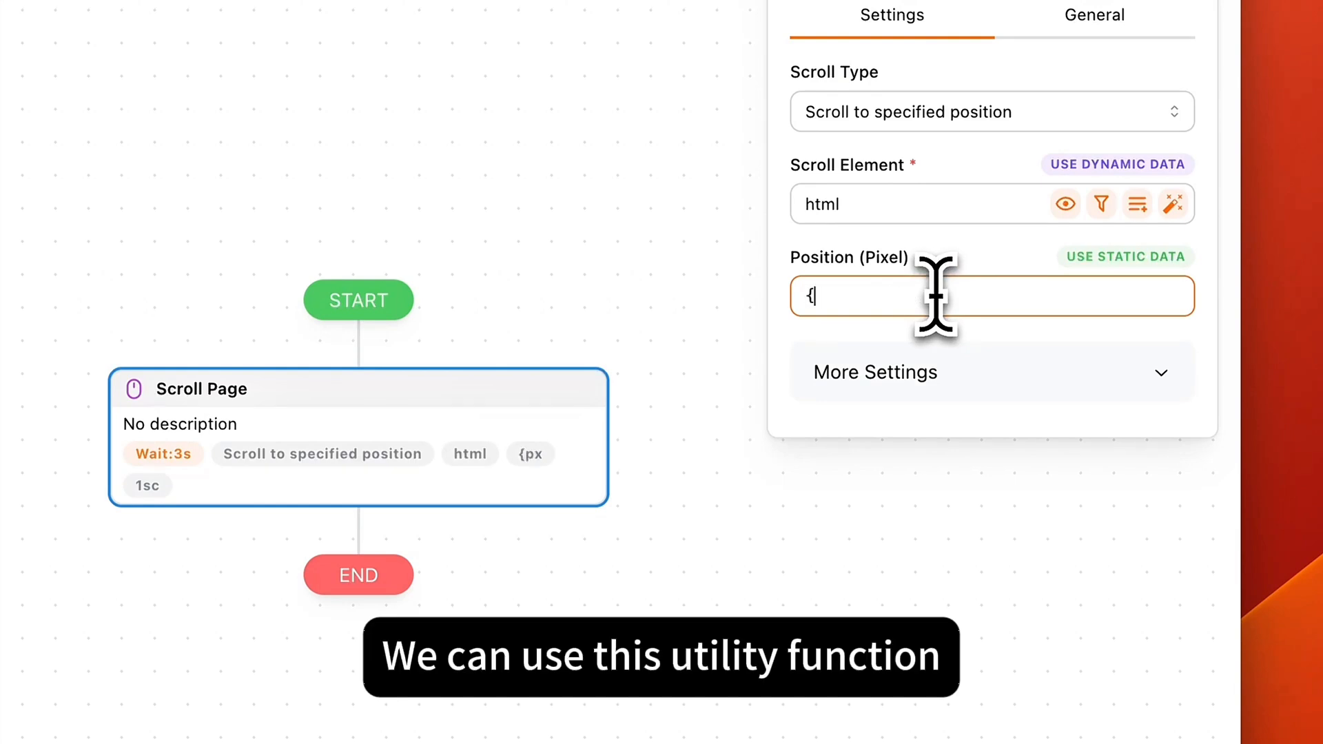
{"action": "type", "text": "{"}
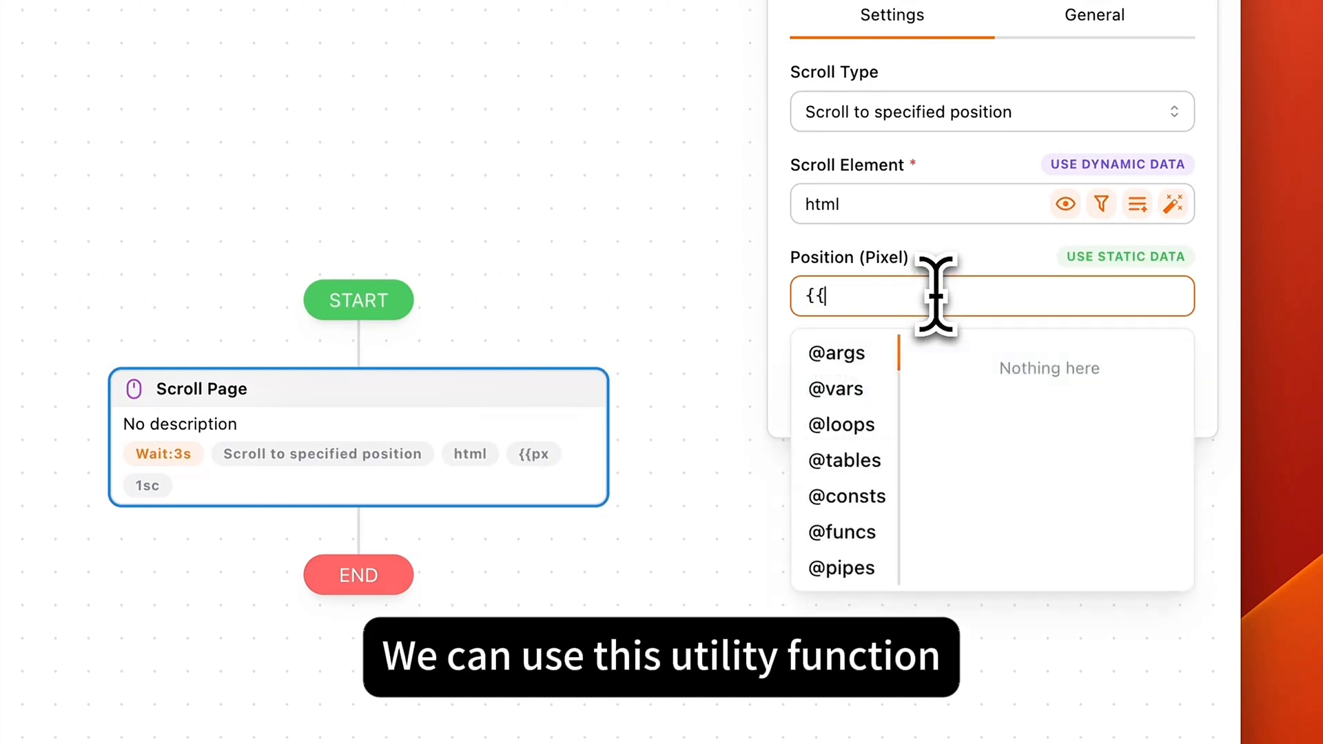
{"action": "left_click", "coordinate": [855, 544]}
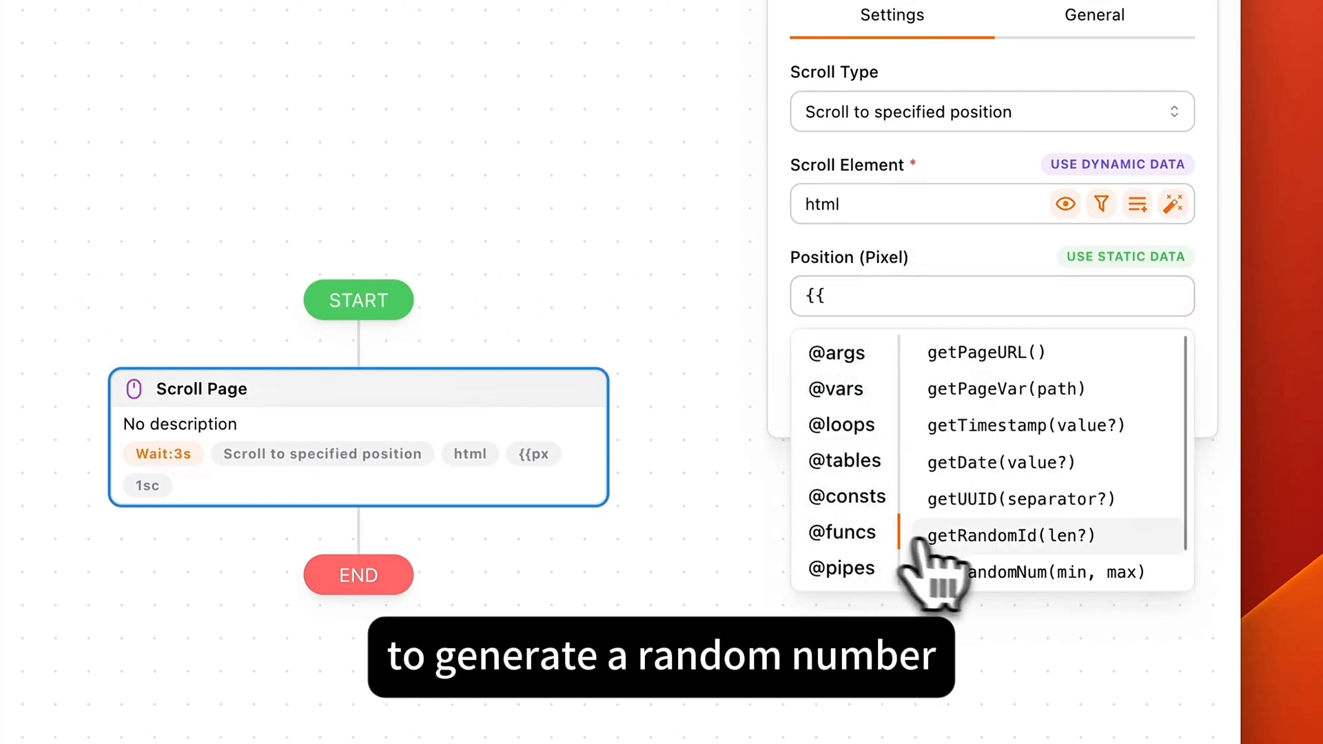
{"action": "left_click", "coordinate": [998, 579]}
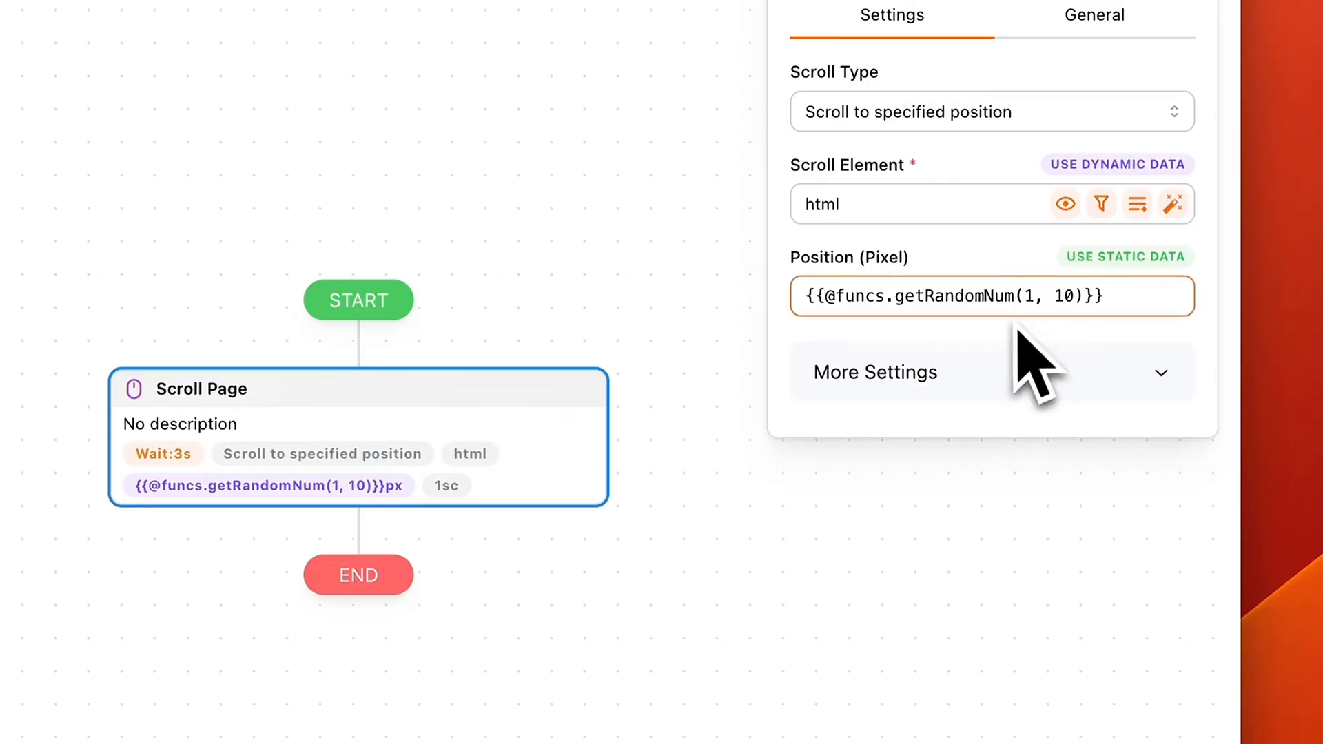
{"action": "type", "text": "000"}
{"action": "left_click", "coordinate": [1095, 296]}
{"action": "key", "text": "BackSpace"}
{"action": "type", "text": "200"}
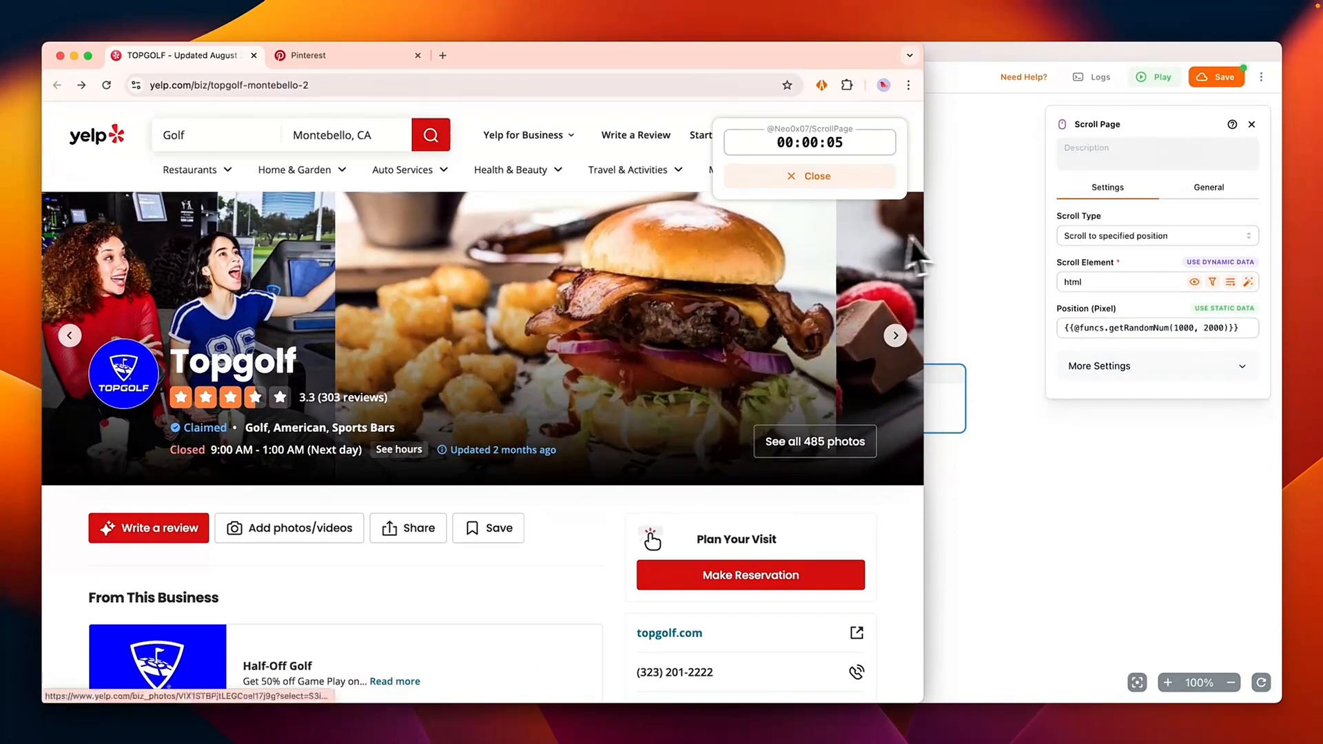
Run the workflow with the random position, return the Yelp page to its top and run it again
{"action": "left_click", "coordinate": [1151, 80]}
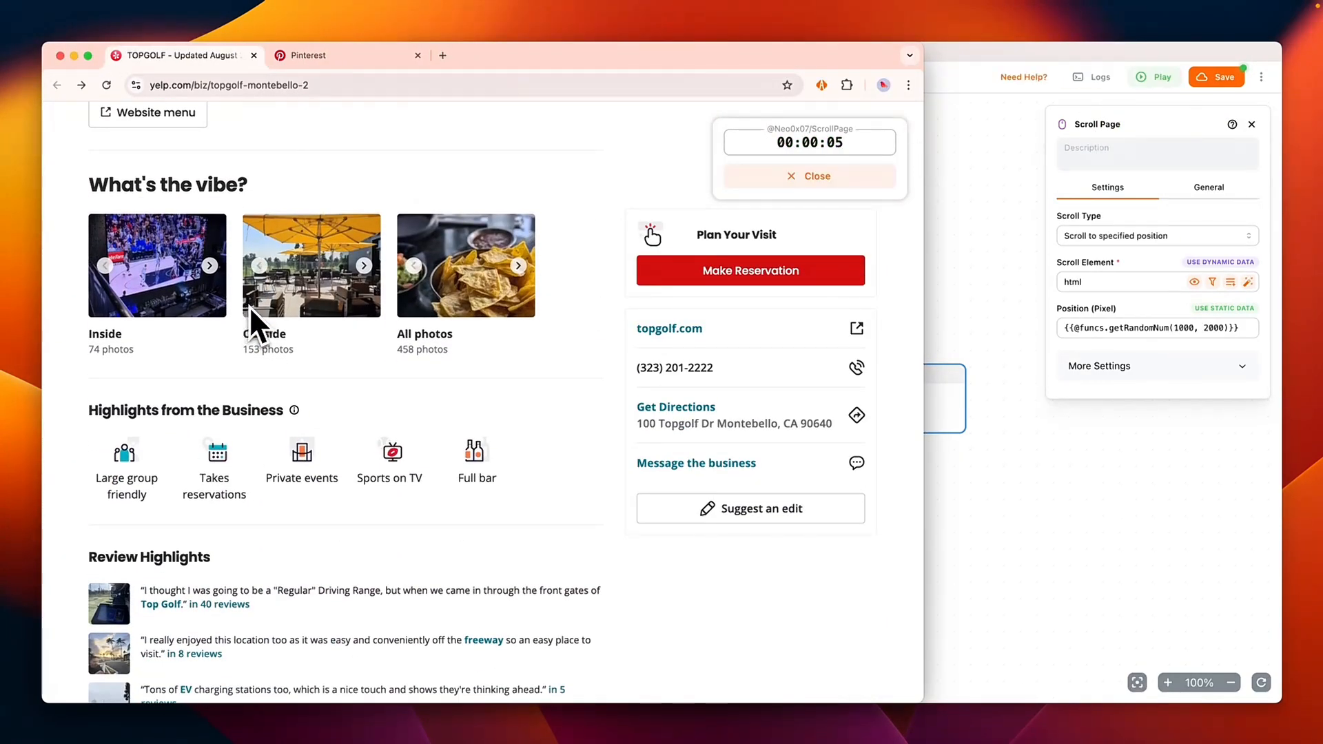
{"action": "scroll", "coordinate": [252, 304], "scroll_direction": "up", "scroll_amount": 15}
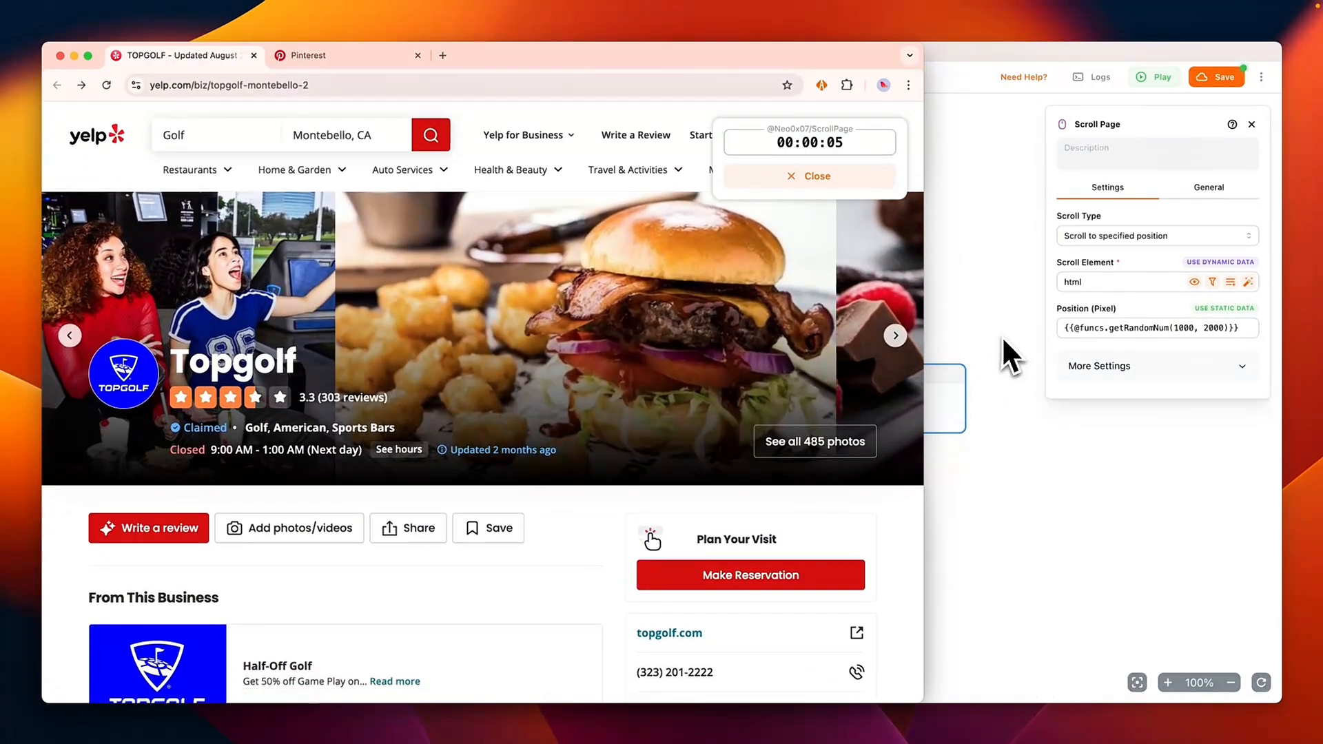
{"action": "left_click", "coordinate": [1002, 337]}
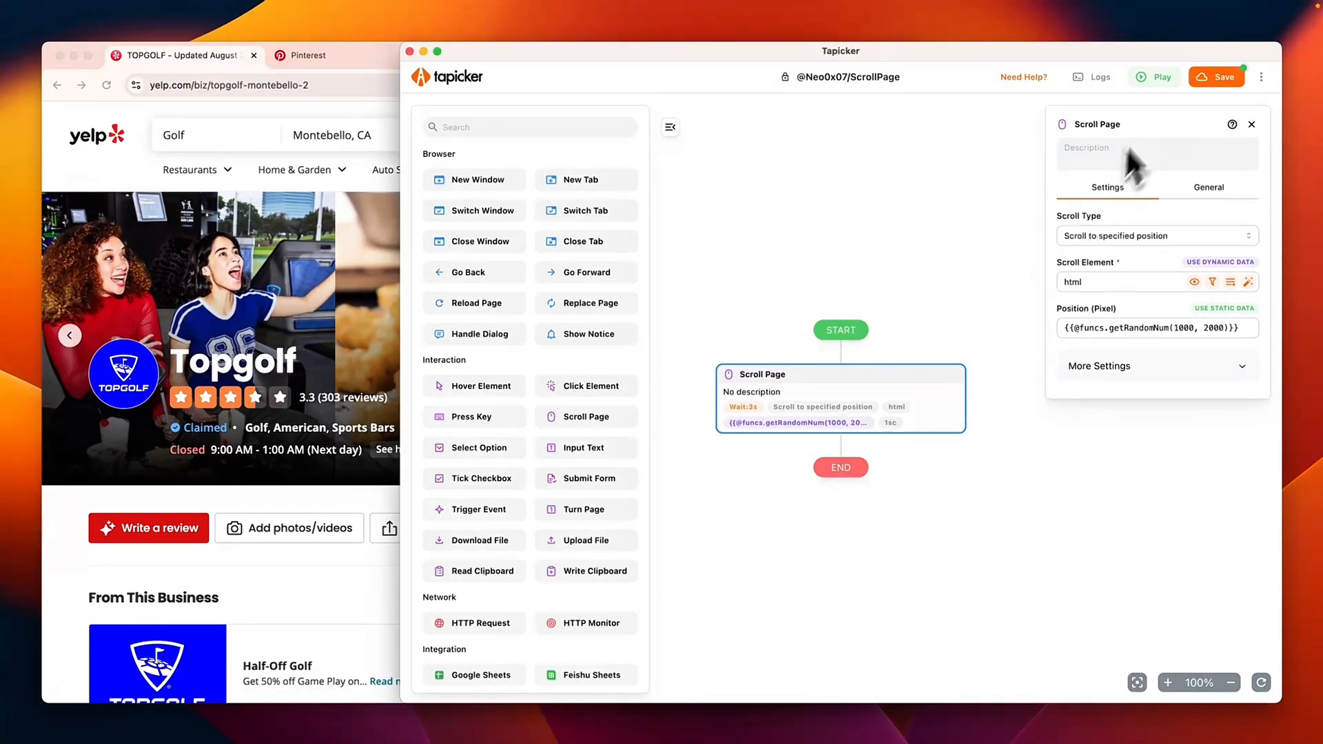
{"action": "left_click", "coordinate": [1156, 76]}
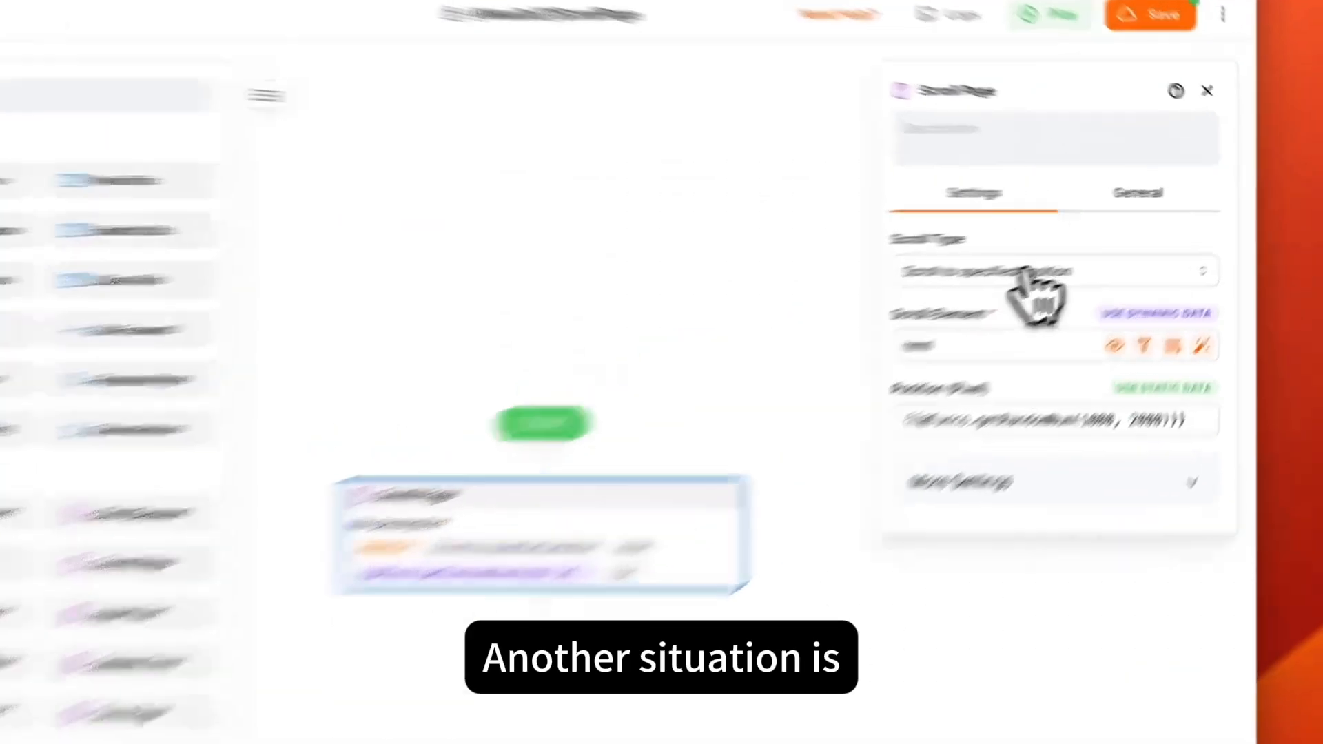
Set the block's scroll type to Scroll from current position and run the workflow twice
{"action": "left_click", "coordinate": [1150, 237]}
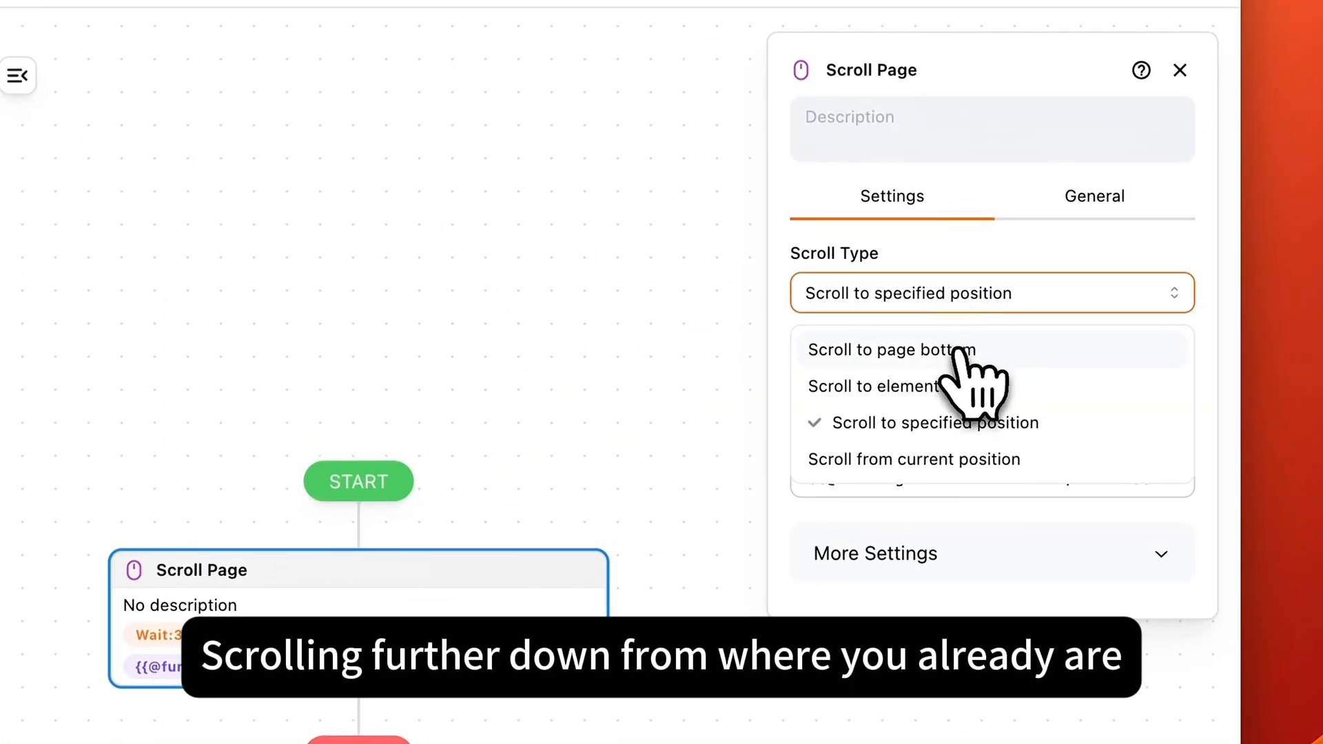
{"action": "left_click", "coordinate": [929, 459]}
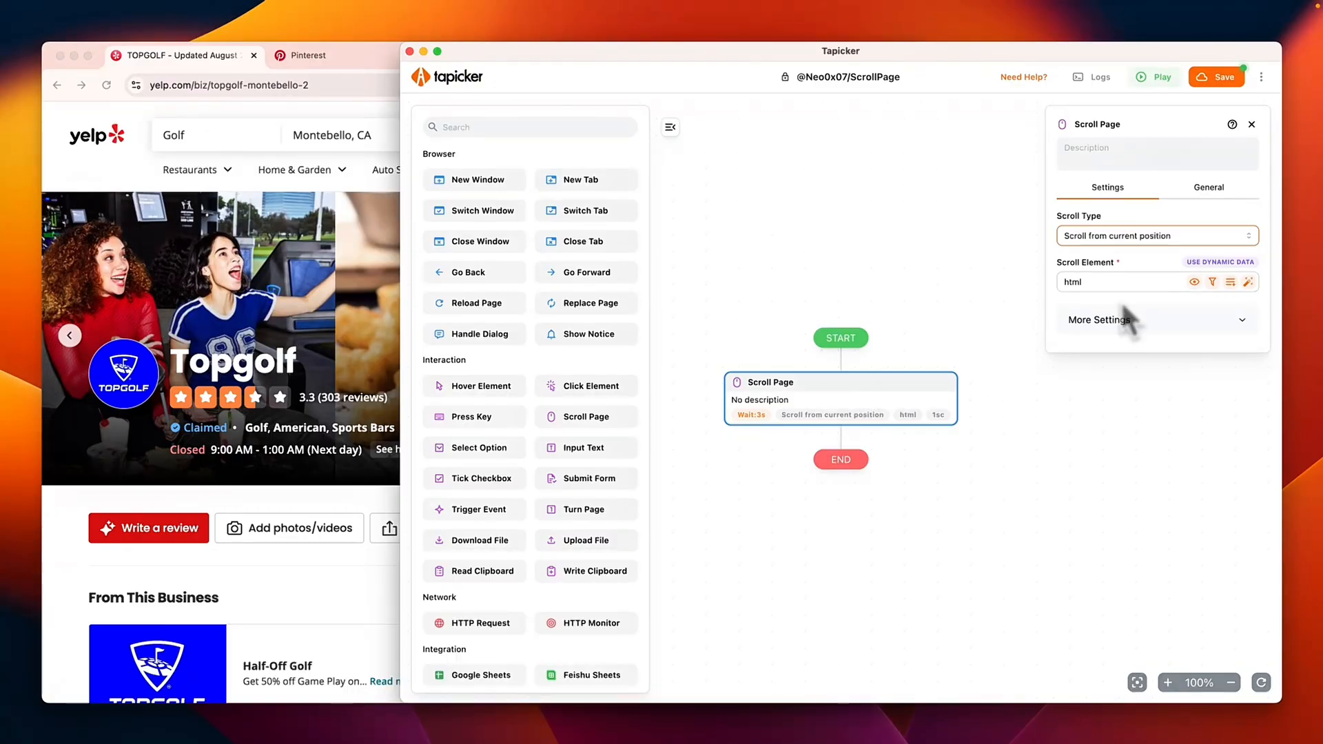
{"action": "left_click", "coordinate": [1155, 79]}
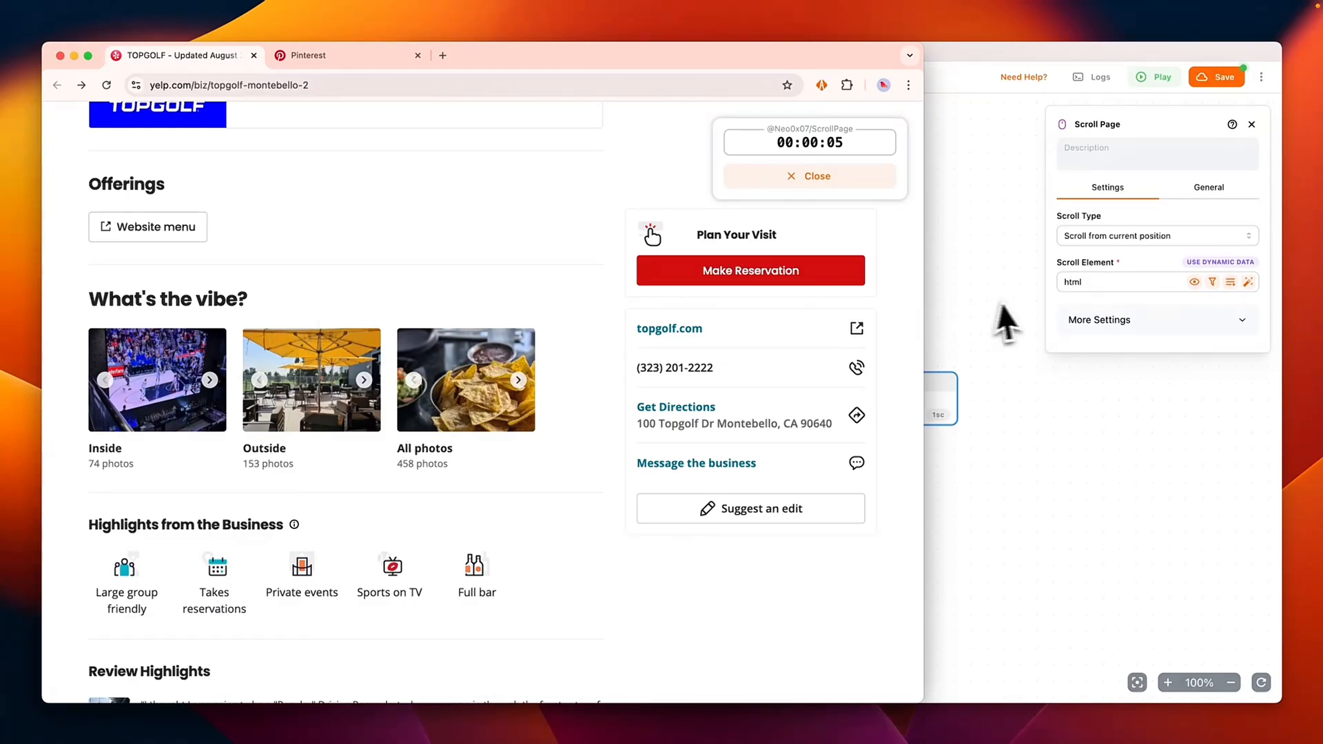
{"action": "left_click", "coordinate": [1000, 325]}
{"action": "left_click", "coordinate": [1157, 79]}
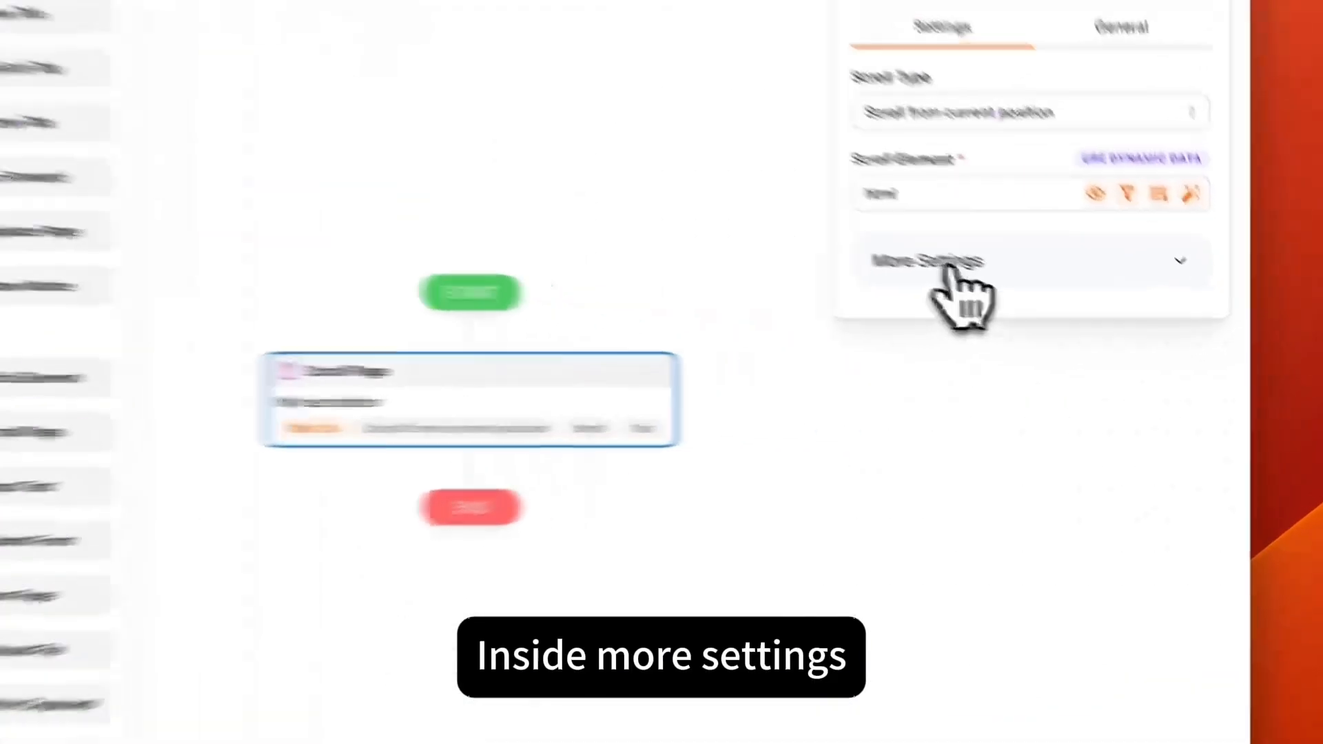
Expand the block's additional settings, review the Step Unit choices and run the workflow with a scroll step of 1 screen
{"action": "left_click", "coordinate": [1111, 321]}
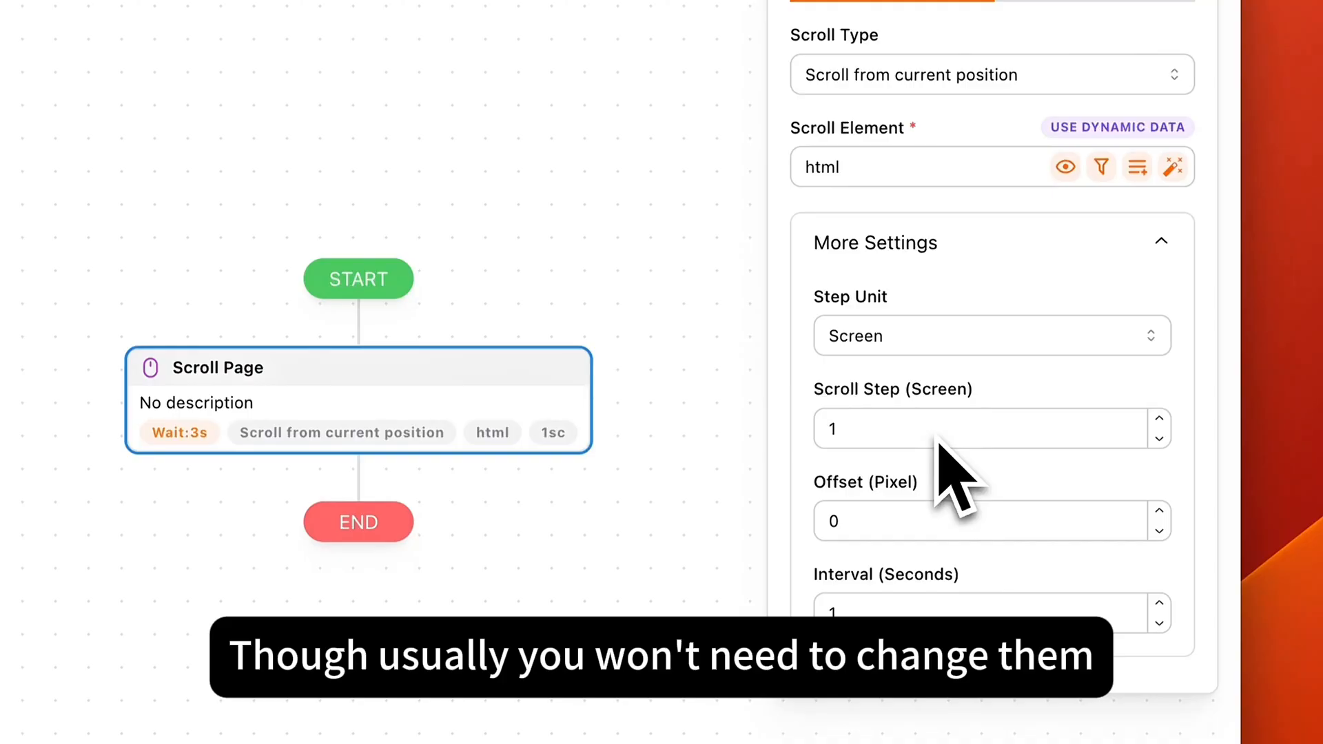
{"action": "left_click", "coordinate": [898, 335]}
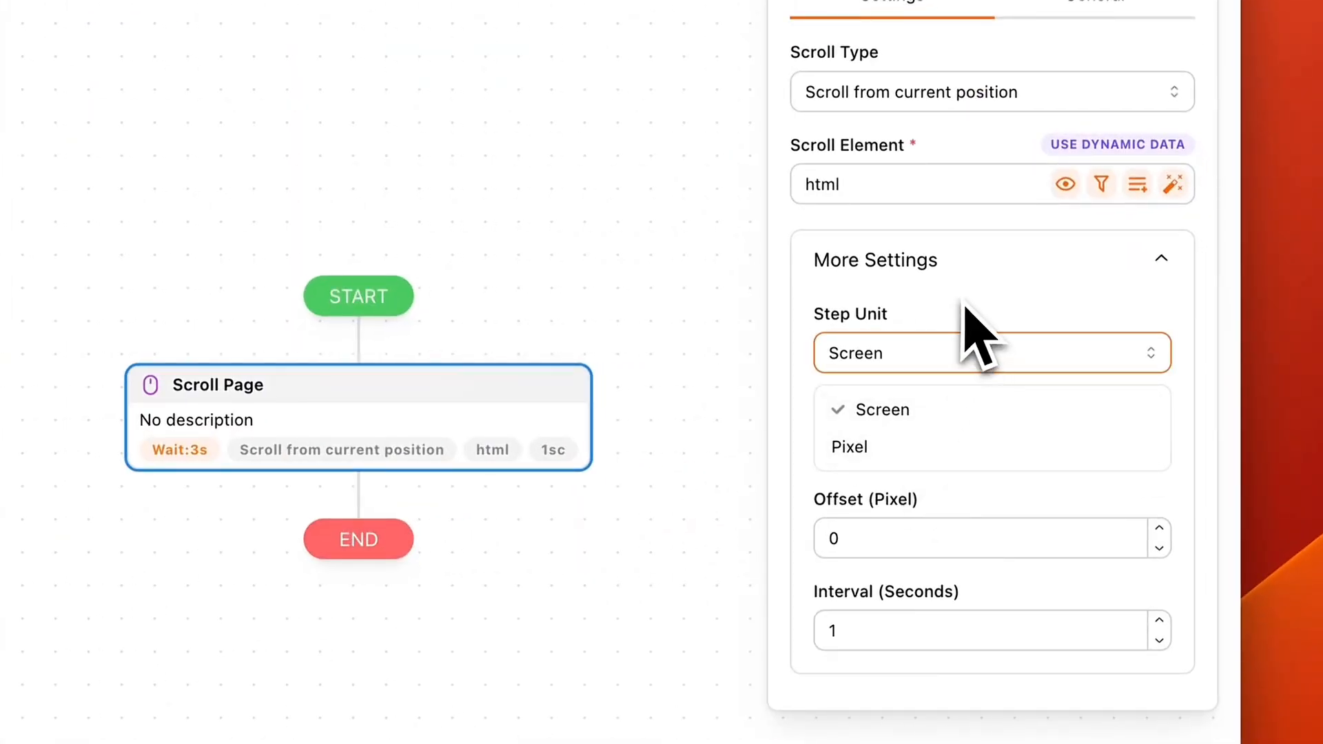
{"action": "left_click", "coordinate": [958, 353]}
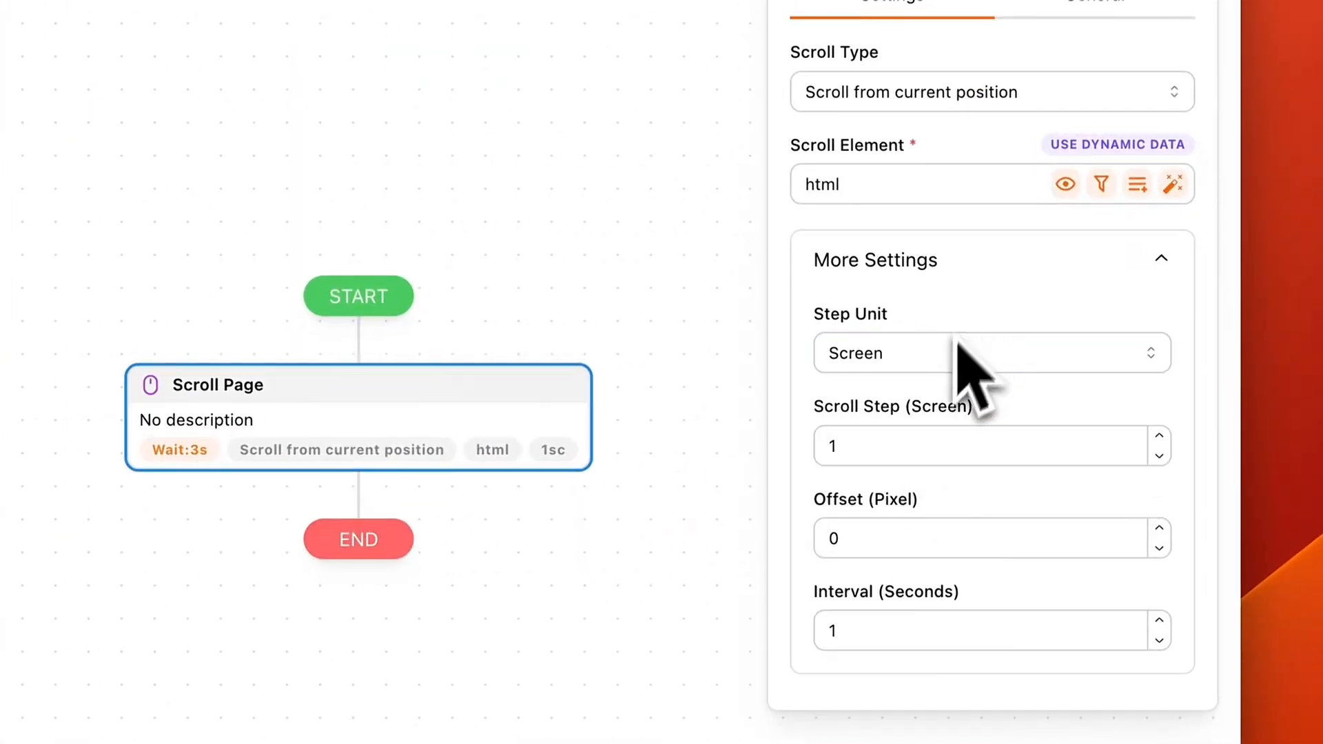
{"action": "left_click", "coordinate": [875, 447]}
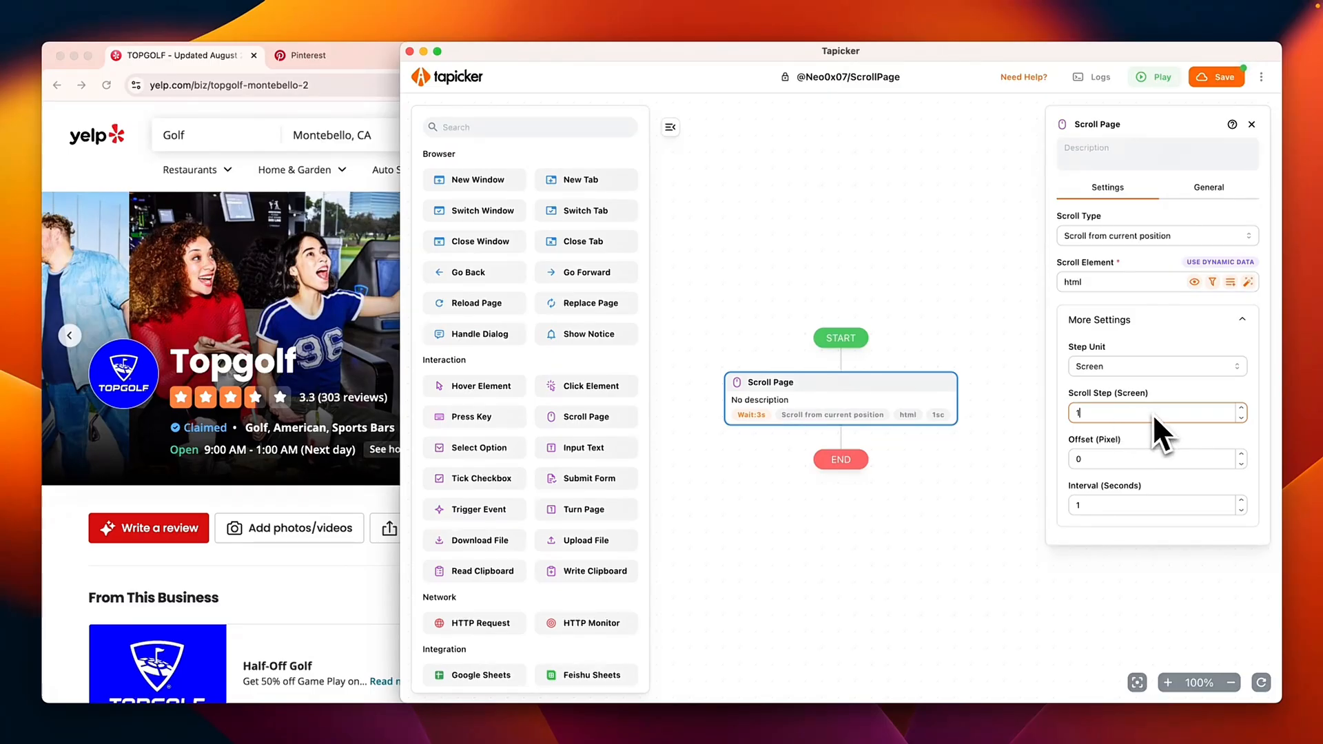
{"action": "left_click", "coordinate": [999, 361]}
{"action": "left_click", "coordinate": [1158, 77]}
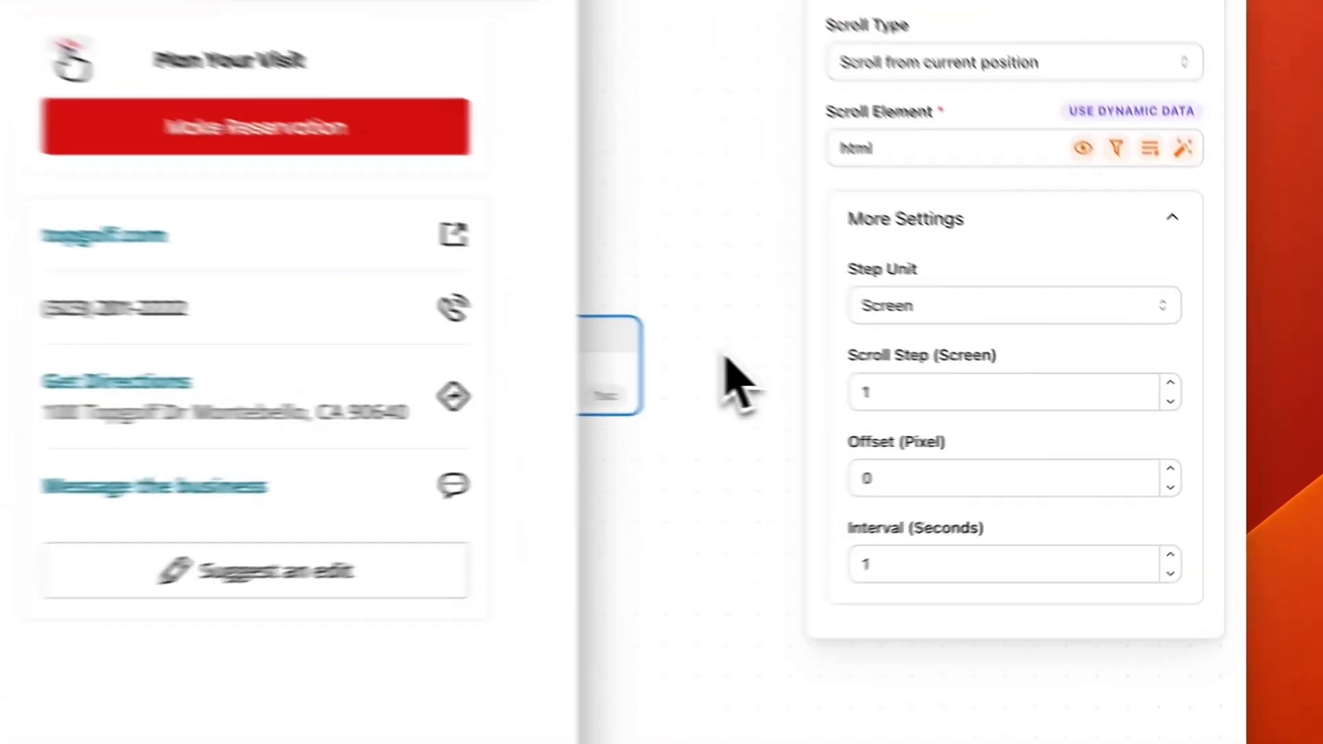
Set the block's scroll step to -1 screen and run the workflow
{"action": "left_click", "coordinate": [1006, 392]}
{"action": "left_click", "coordinate": [1107, 415]}
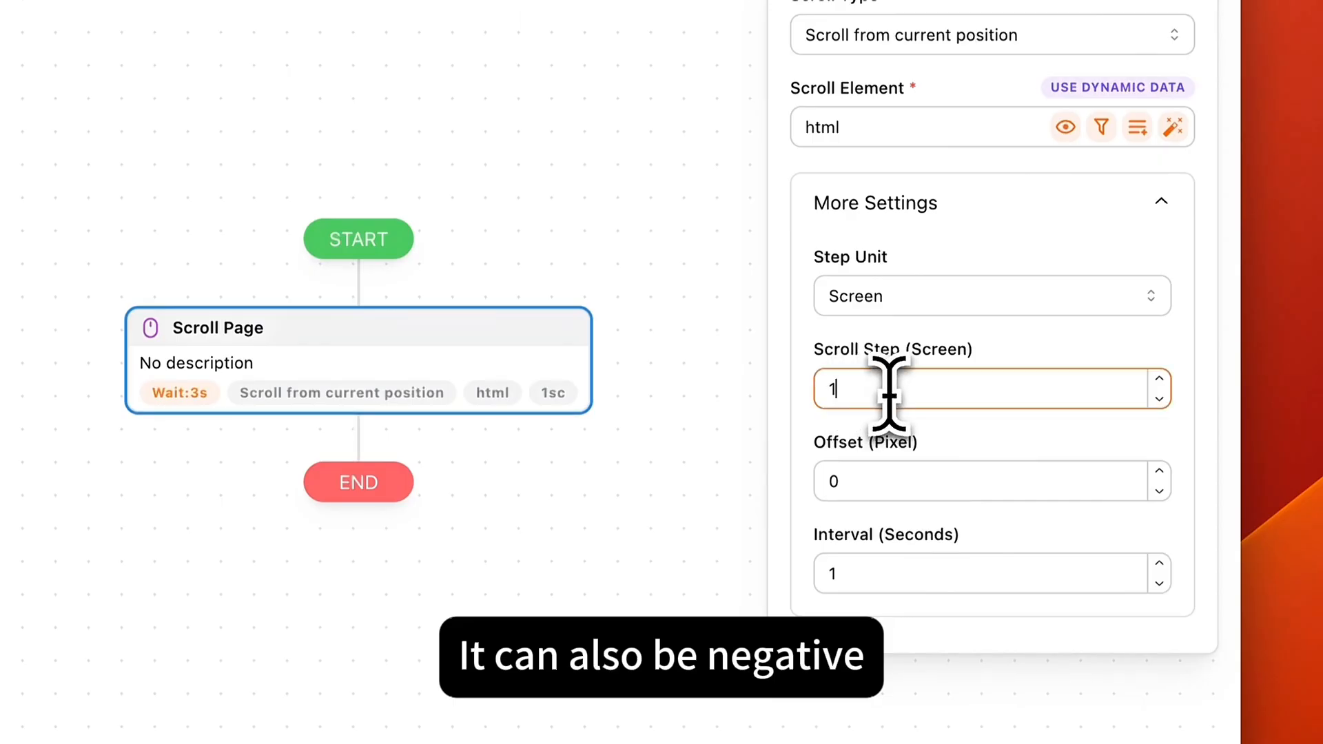
{"action": "key", "text": "BackSpace"}
{"action": "type", "text": "-1"}
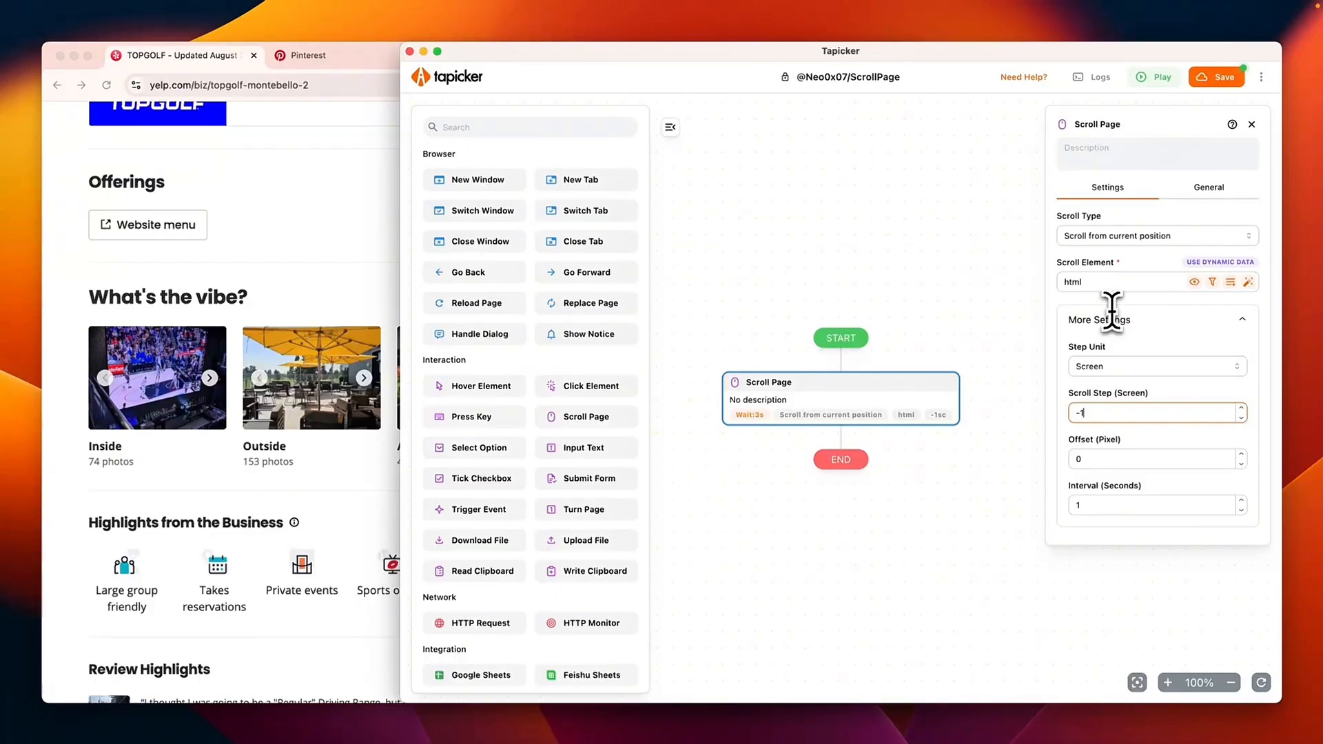
{"action": "left_click", "coordinate": [1158, 78]}
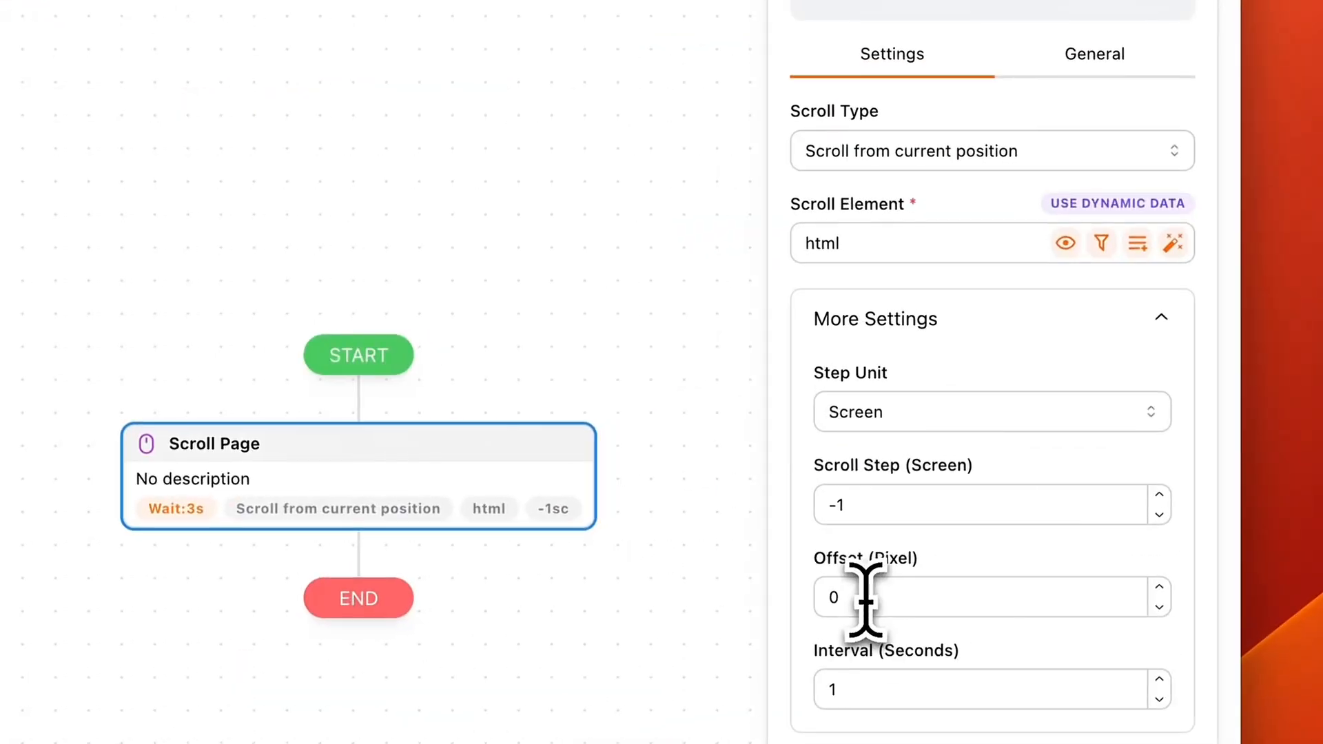
Set the block's scroll type back to Scroll to element position
{"action": "left_click", "coordinate": [865, 598]}
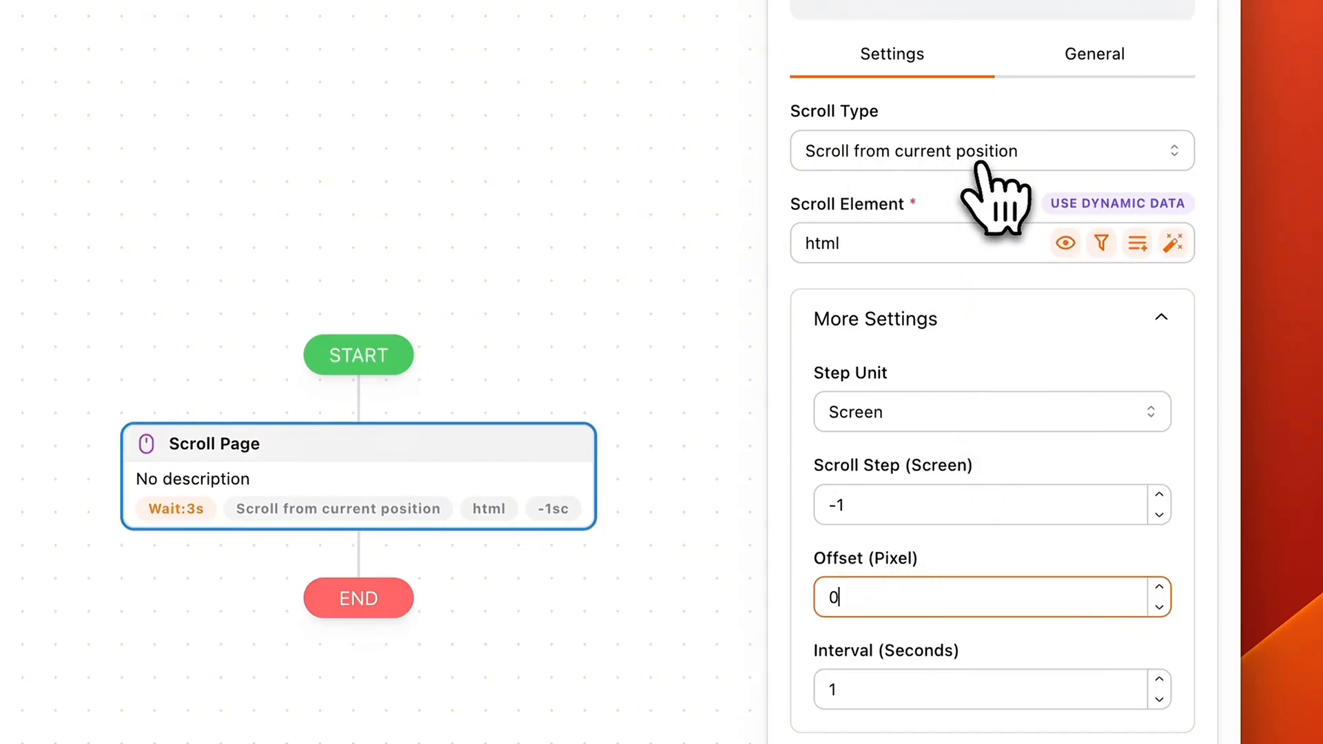
{"action": "left_click", "coordinate": [949, 162]}
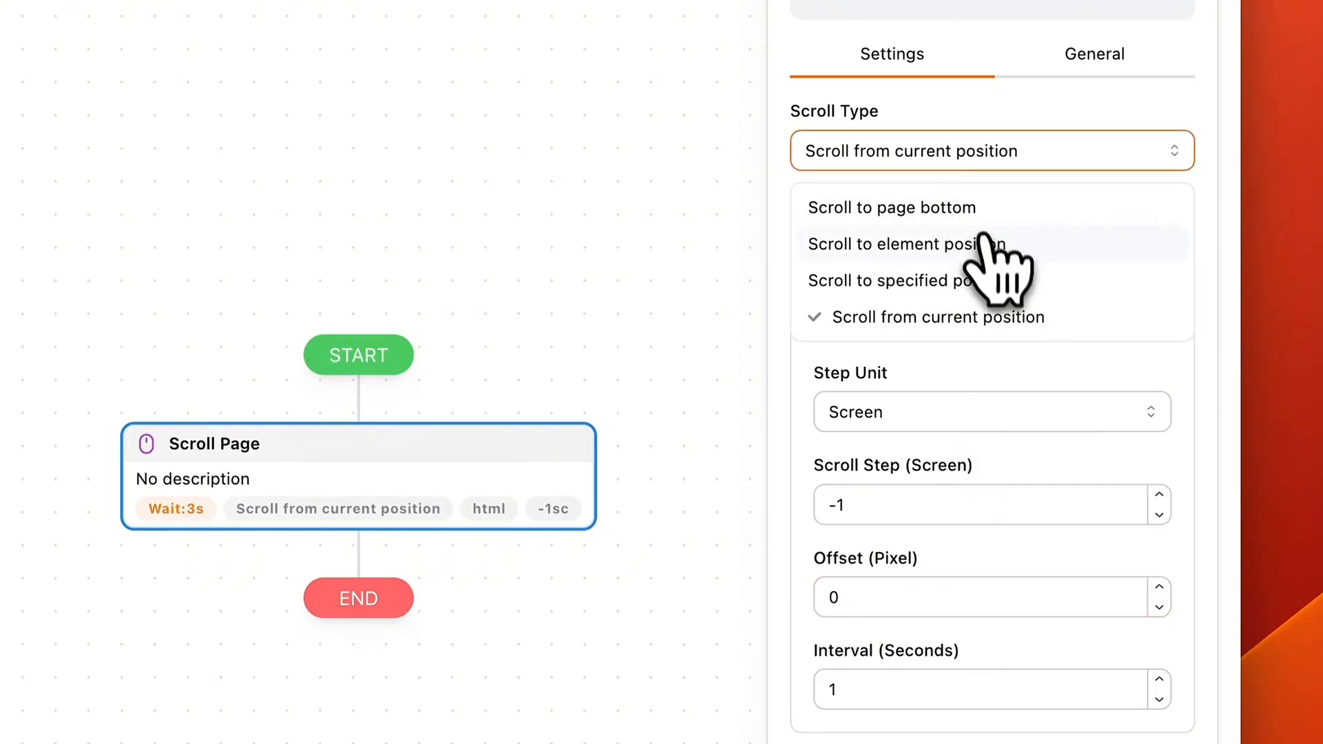
{"action": "left_click", "coordinate": [910, 255]}
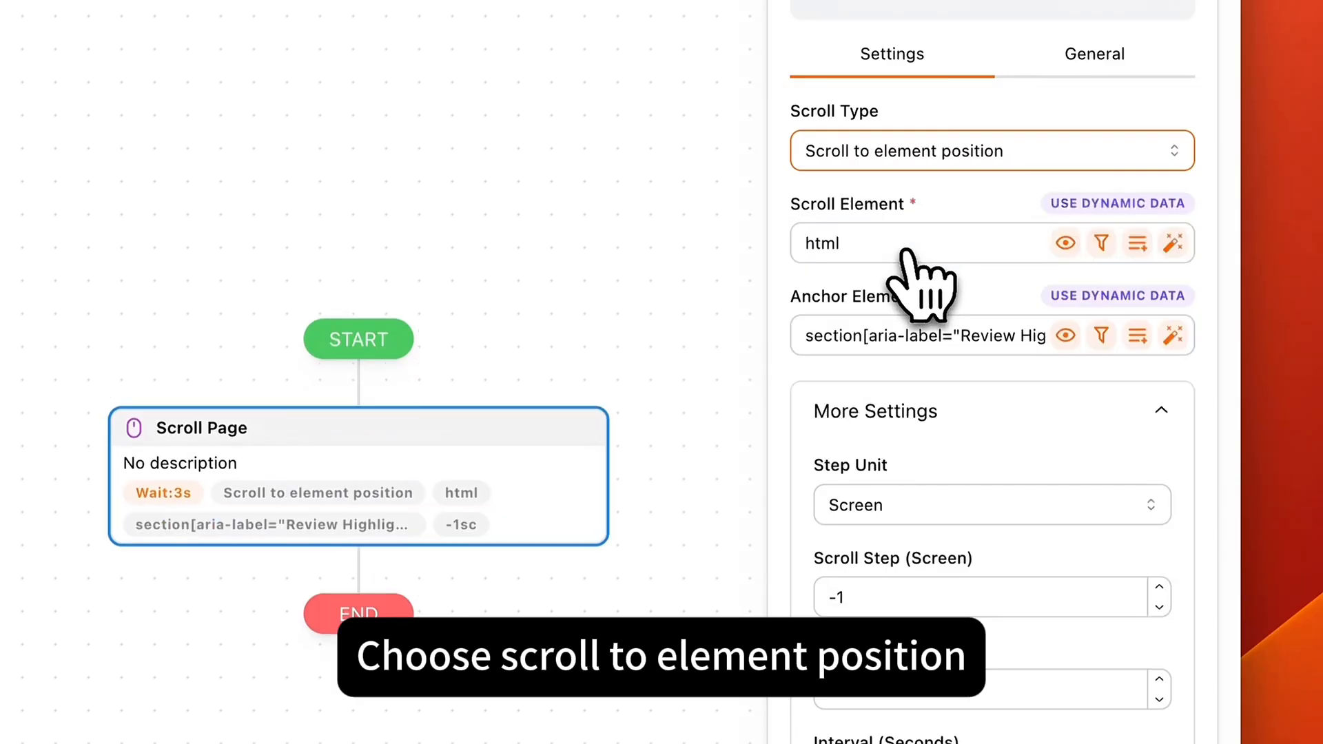
Pick the Write a review button on the Yelp page as the anchor element and set the offset to 100 pixels
{"action": "left_click", "coordinate": [948, 335]}
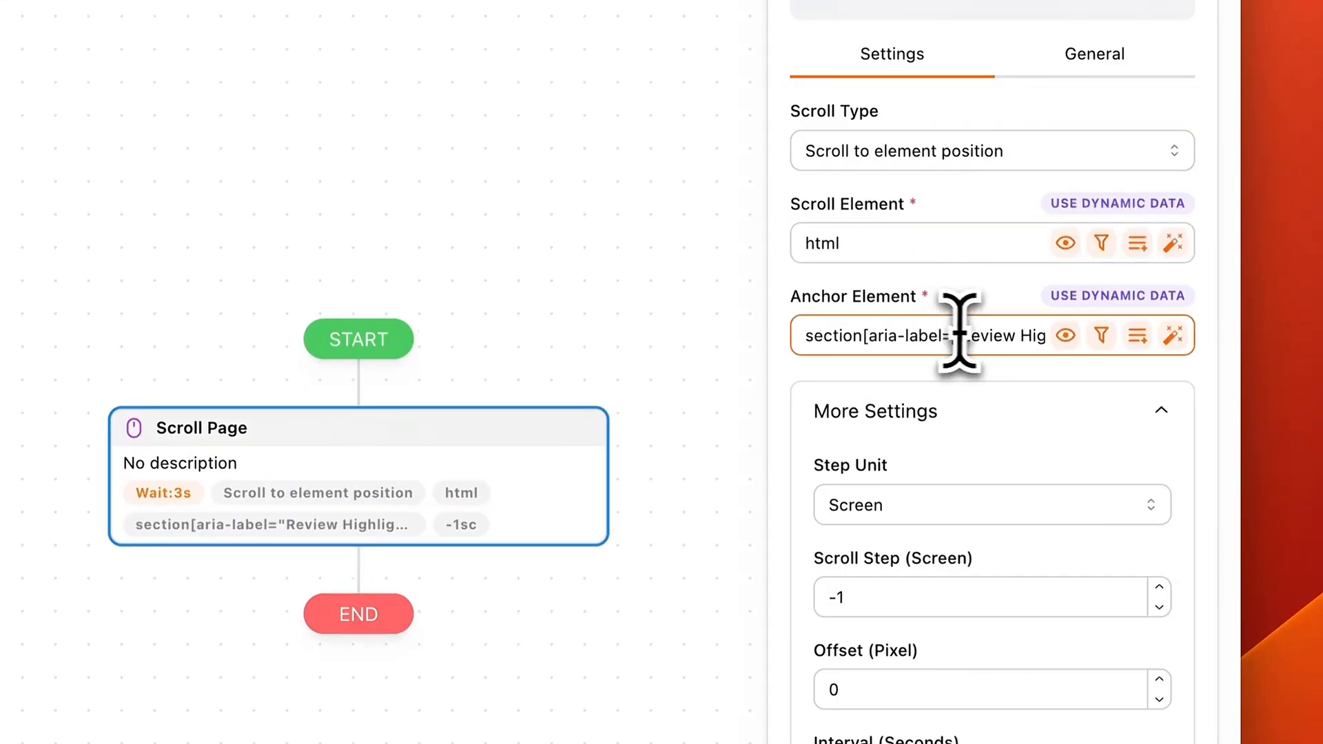
{"action": "left_click", "coordinate": [1174, 336]}
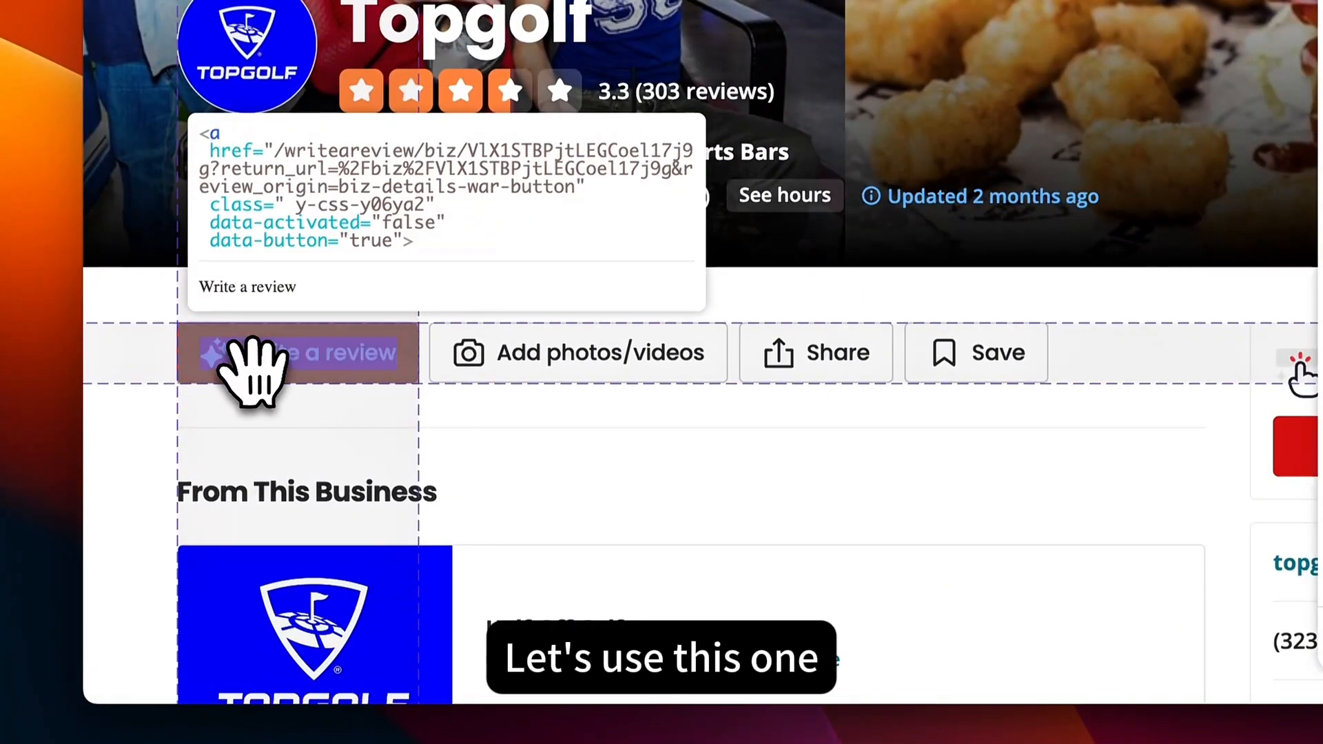
{"action": "left_click", "coordinate": [251, 372]}
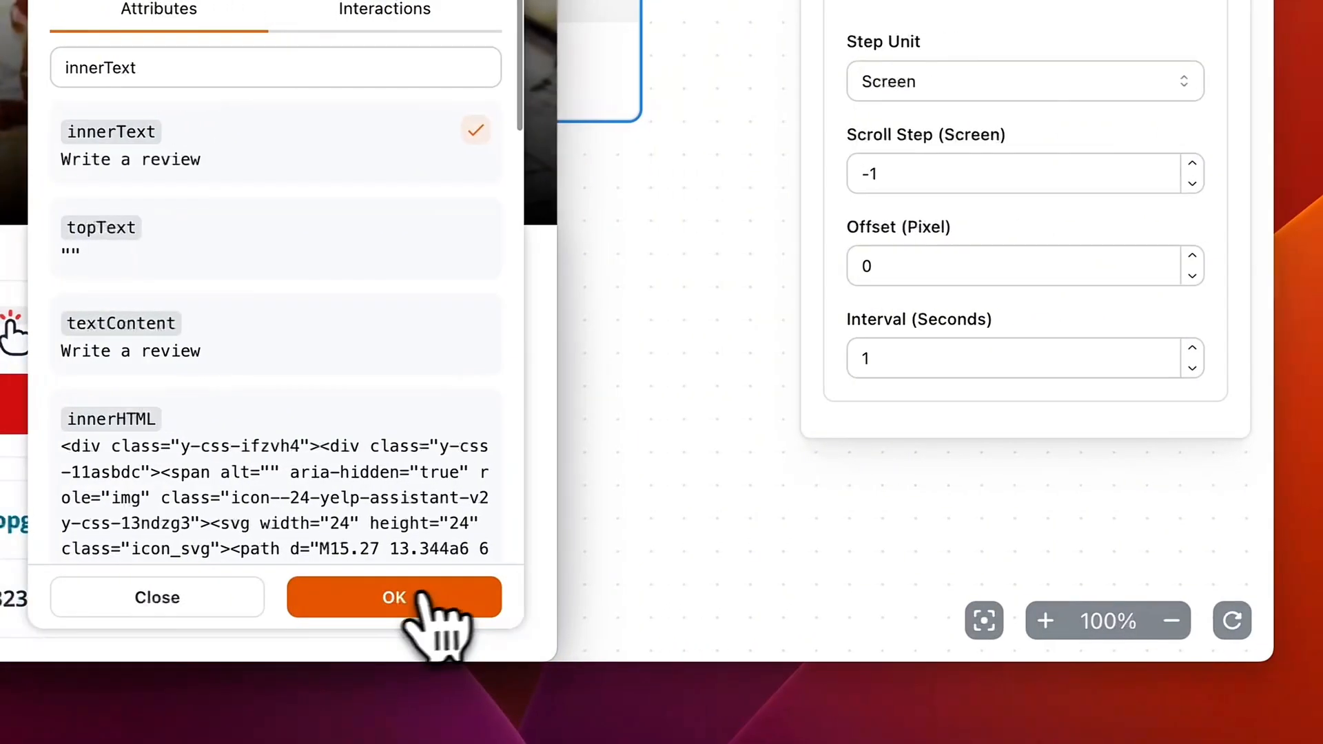
{"action": "left_click", "coordinate": [1081, 603]}
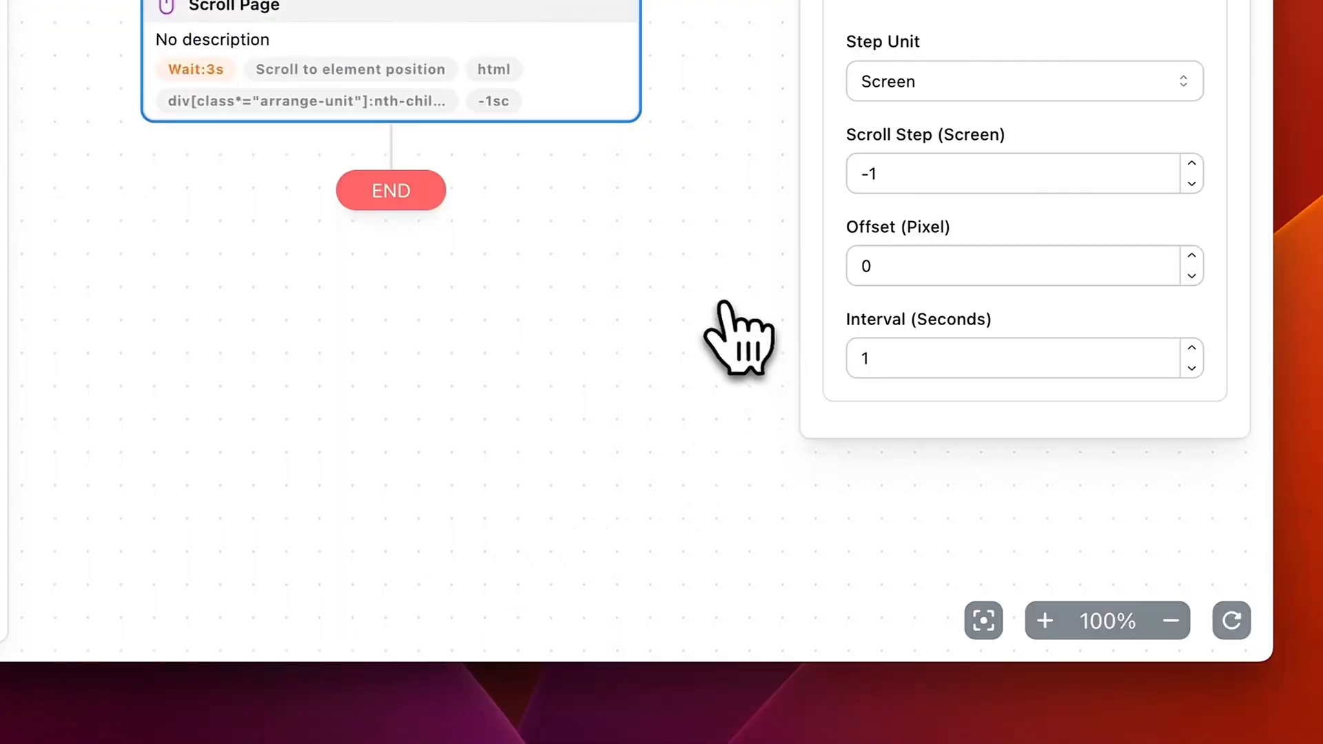
{"action": "left_click", "coordinate": [885, 264]}
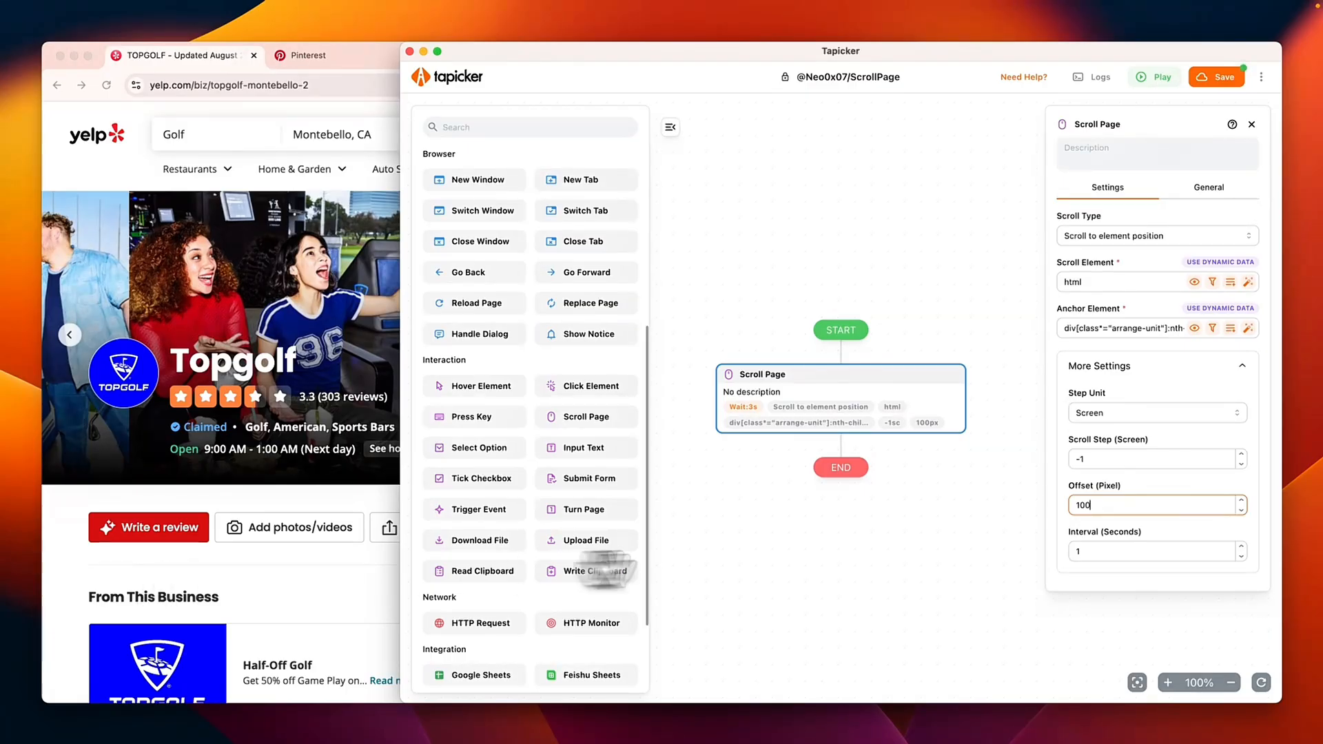
Run the workflow with the 100-pixel offset, check the scroll position and return the Yelp page to its top
{"action": "left_click", "coordinate": [1154, 74]}
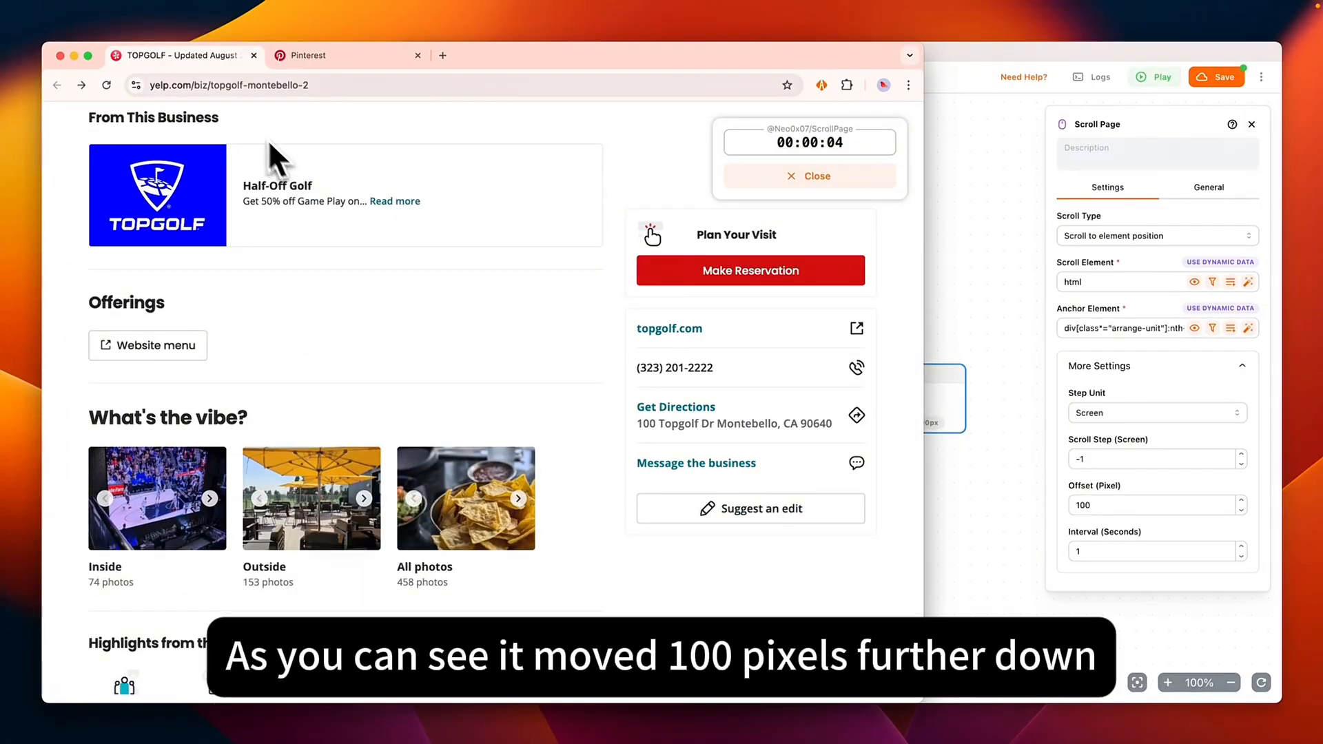
{"action": "scroll", "coordinate": [246, 121], "scroll_direction": "up", "scroll_amount": 2}
{"action": "scroll", "coordinate": [245, 122], "scroll_direction": "up", "scroll_amount": 1}
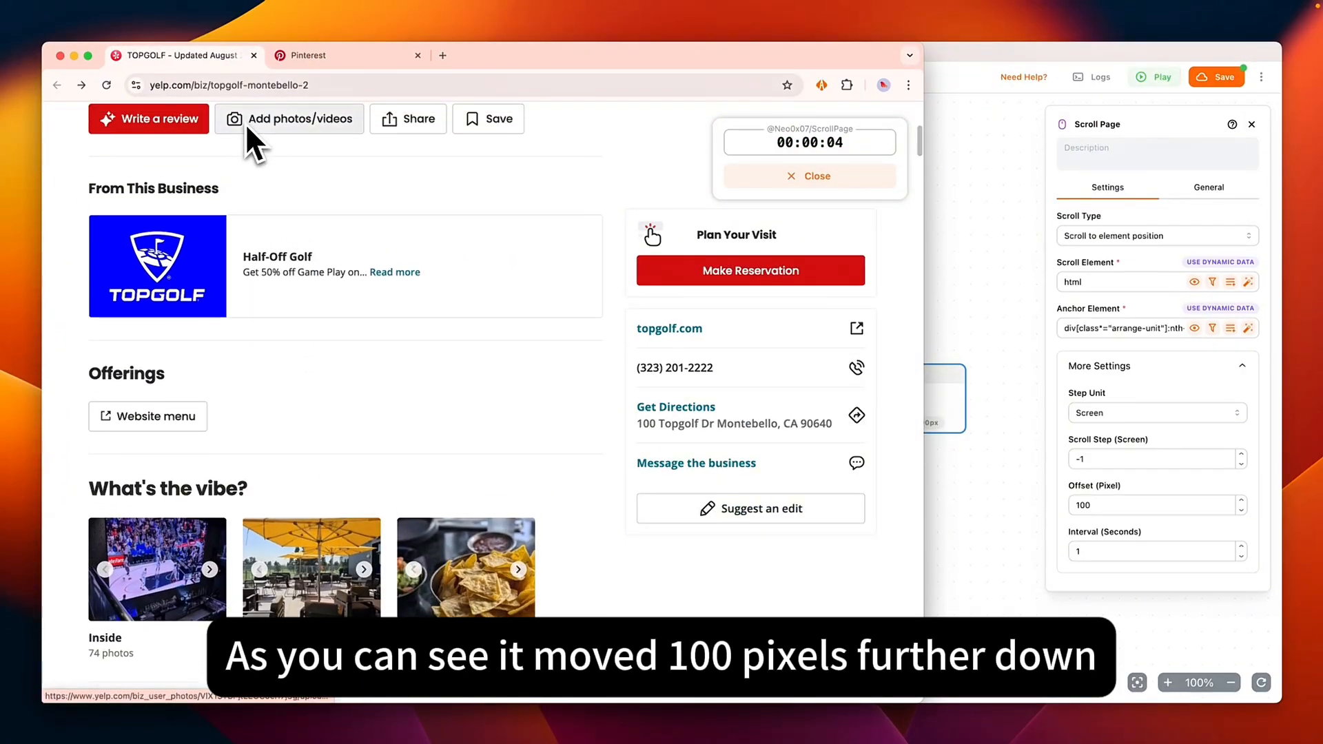
{"action": "scroll", "coordinate": [297, 207], "scroll_direction": "up", "scroll_amount": 10}
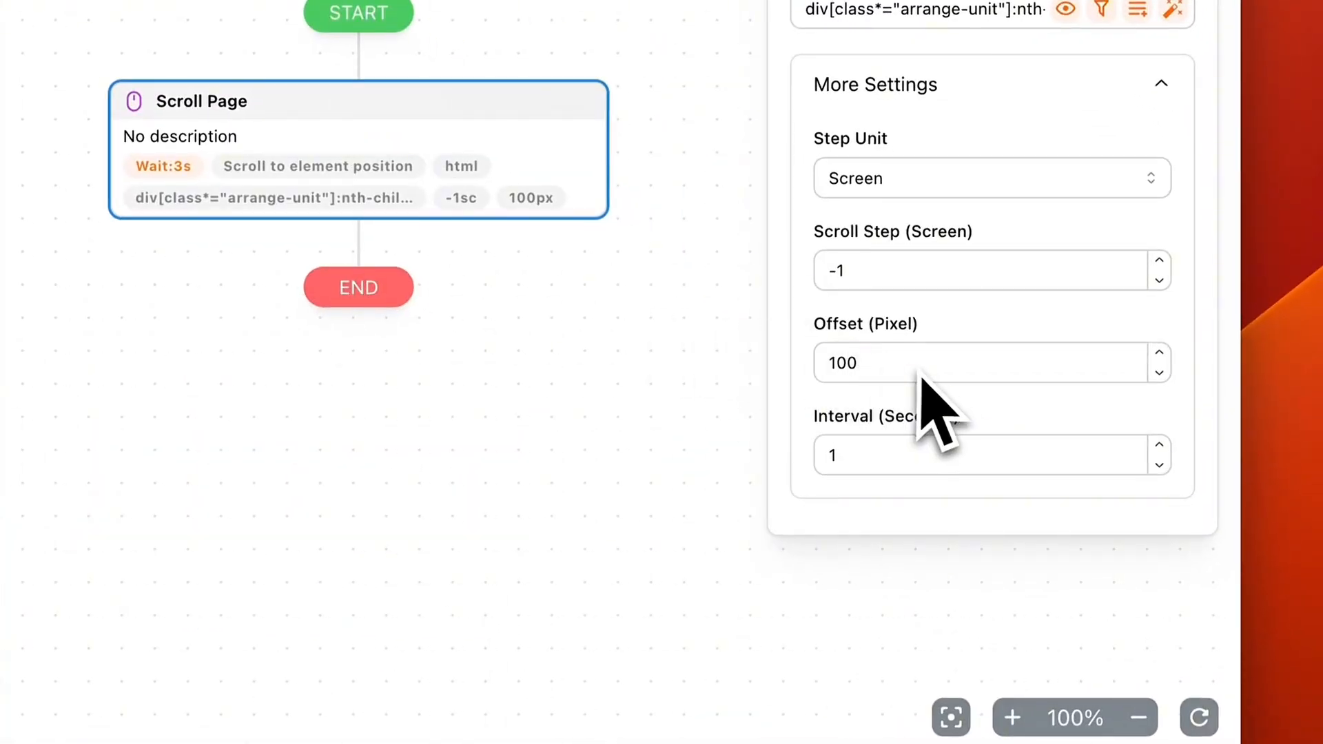
Set the Scroll Page block's offset to -100 pixels and run the workflow on the Yelp page
{"action": "left_click", "coordinate": [873, 360]}
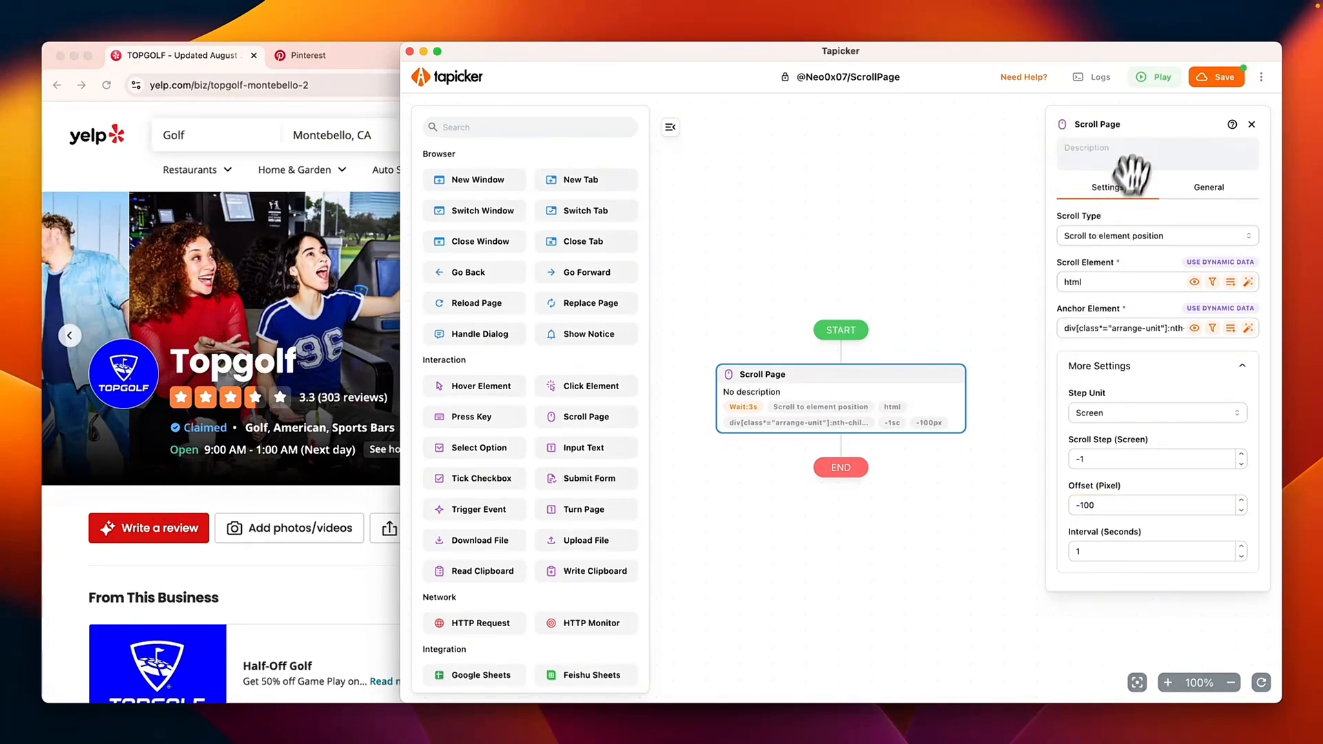
{"action": "left_click", "coordinate": [1159, 78]}
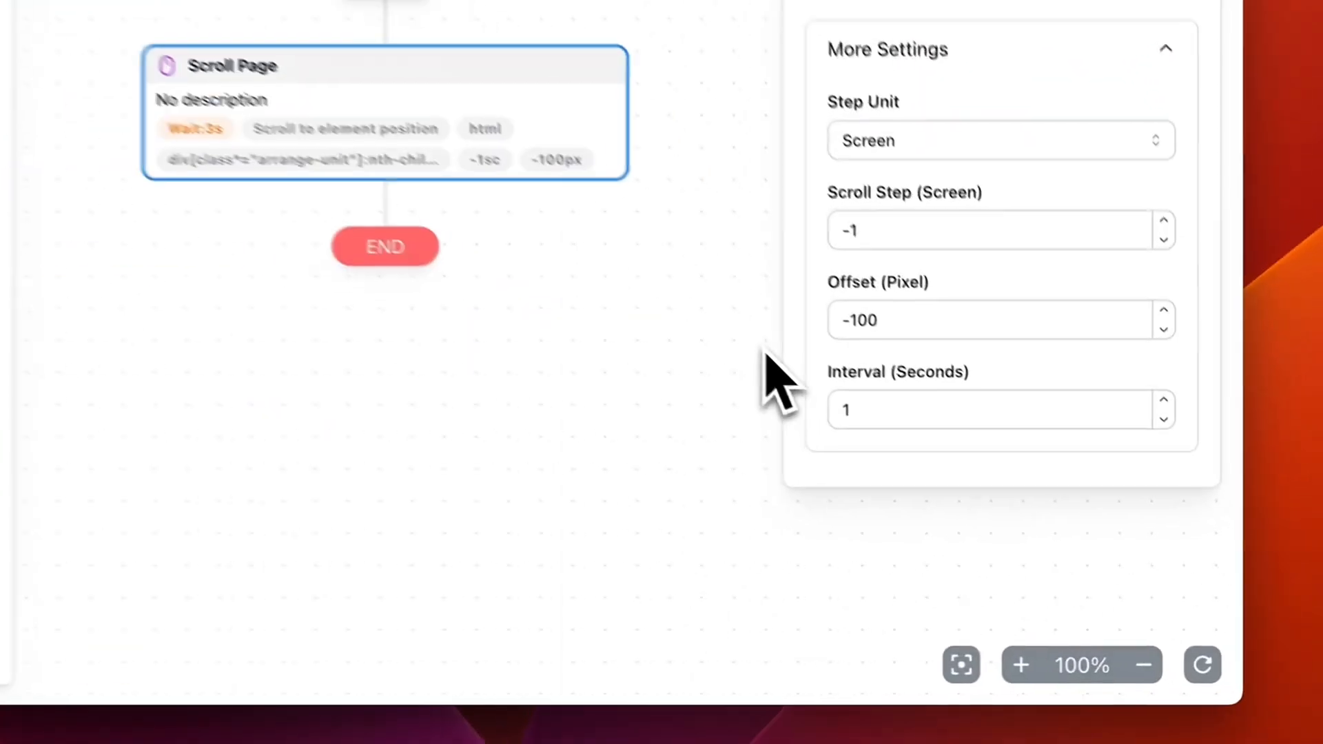
{"action": "left_click", "coordinate": [1099, 552]}
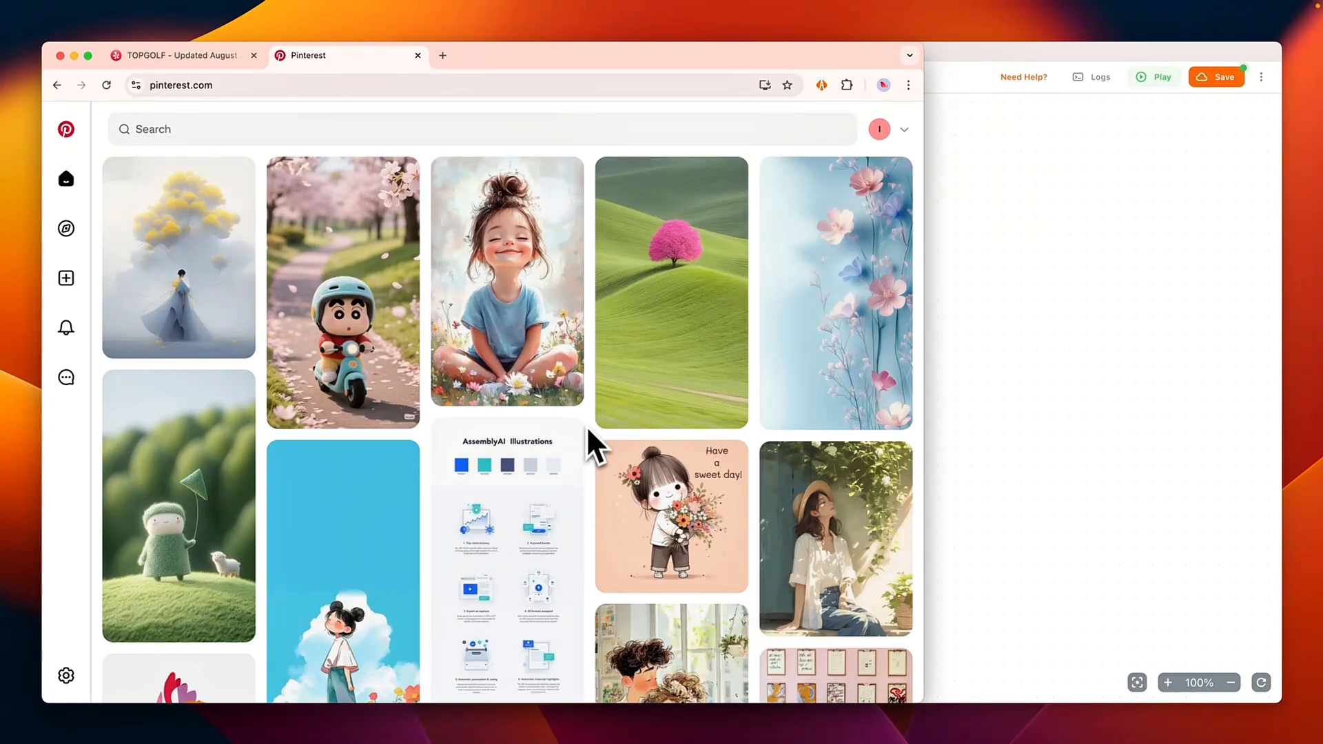
Browse down the Pinterest home feed to examine how it loads more images
{"action": "scroll", "coordinate": [591, 449], "scroll_direction": "down", "scroll_amount": 15}
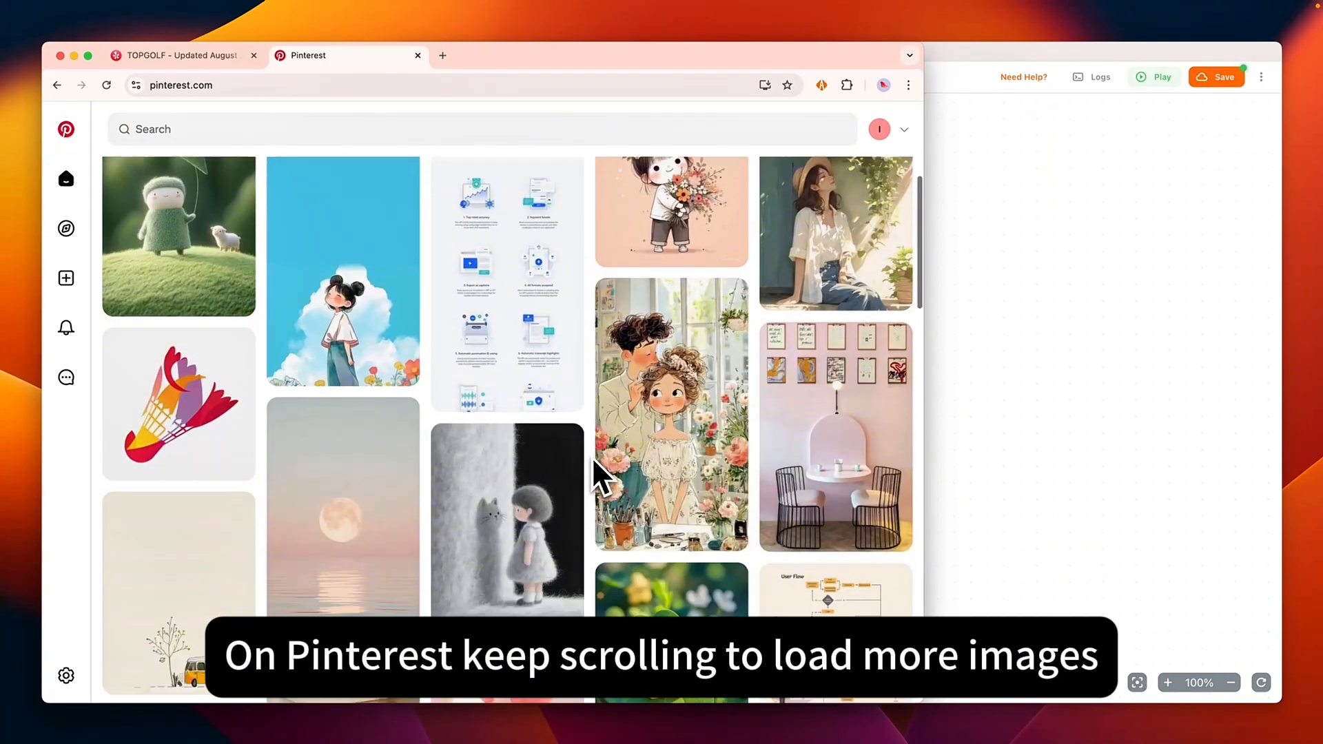
{"action": "scroll", "coordinate": [593, 461], "scroll_direction": "down", "scroll_amount": 15}
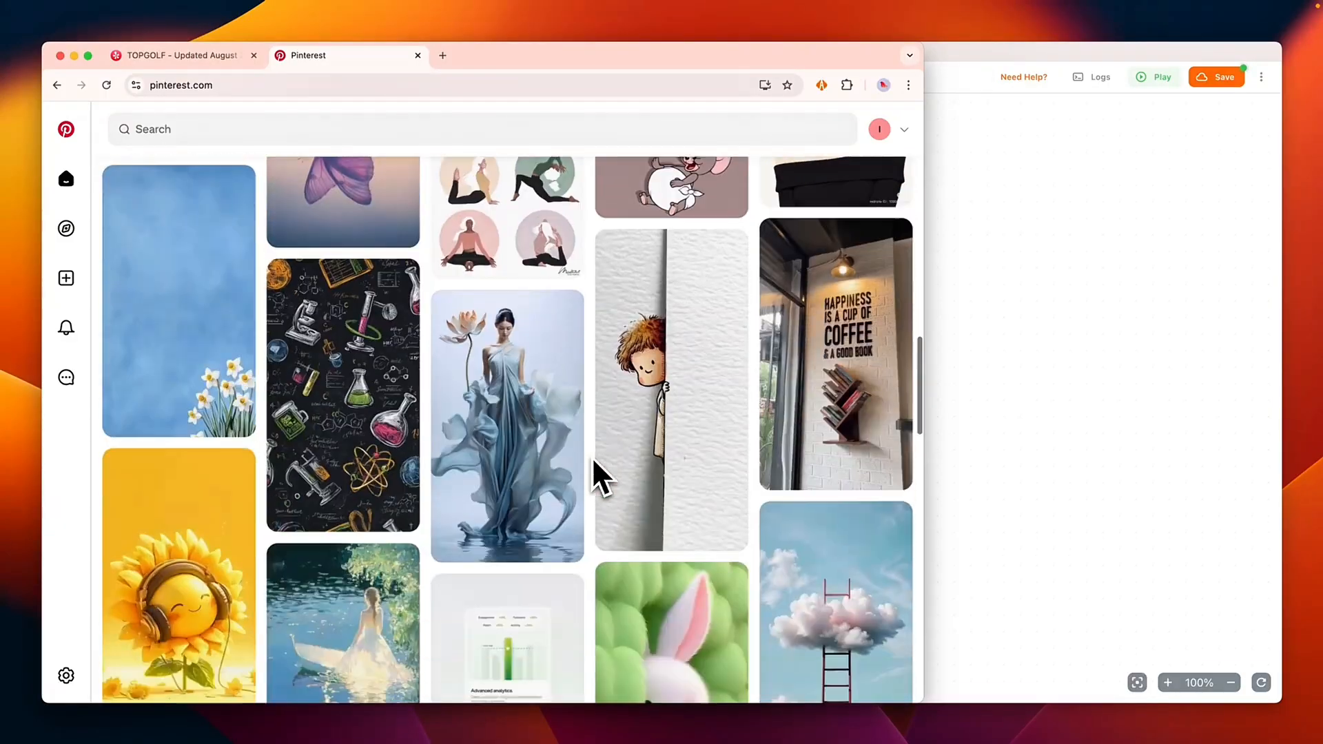
{"action": "scroll", "coordinate": [593, 456], "scroll_direction": "down", "scroll_amount": 15}
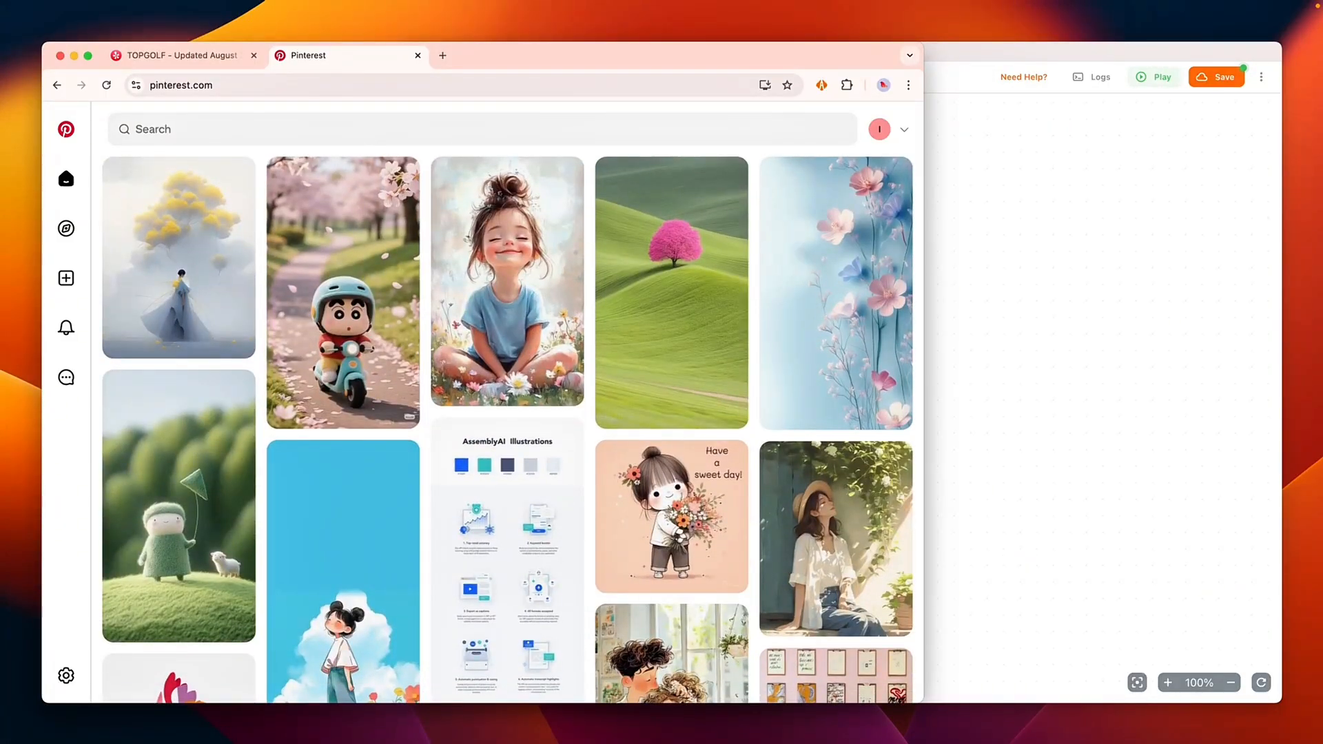
Add a Scroll Page block between START and END in the empty workflow and open its settings
{"action": "left_click", "coordinate": [975, 460]}
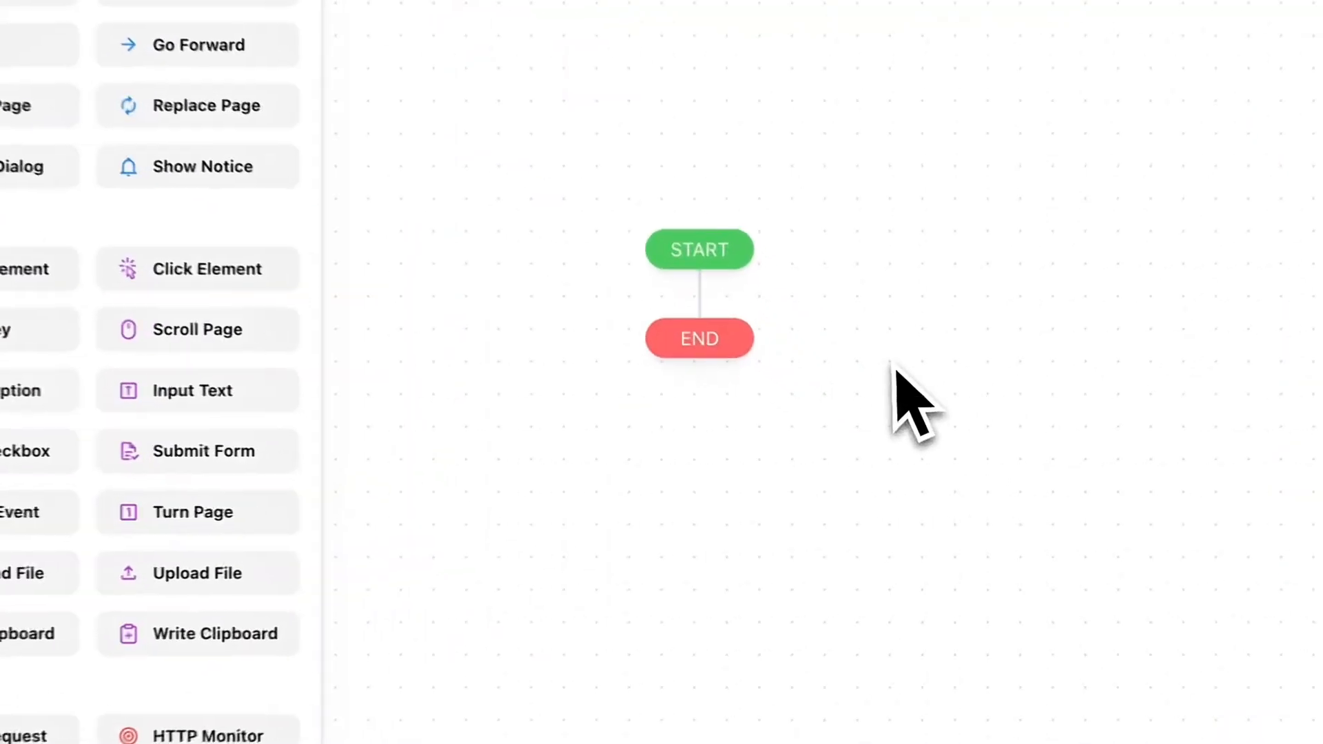
{"action": "left_click_drag", "start_coordinate": [356, 390], "coordinate": [867, 364]}
{"action": "left_click", "coordinate": [838, 337]}
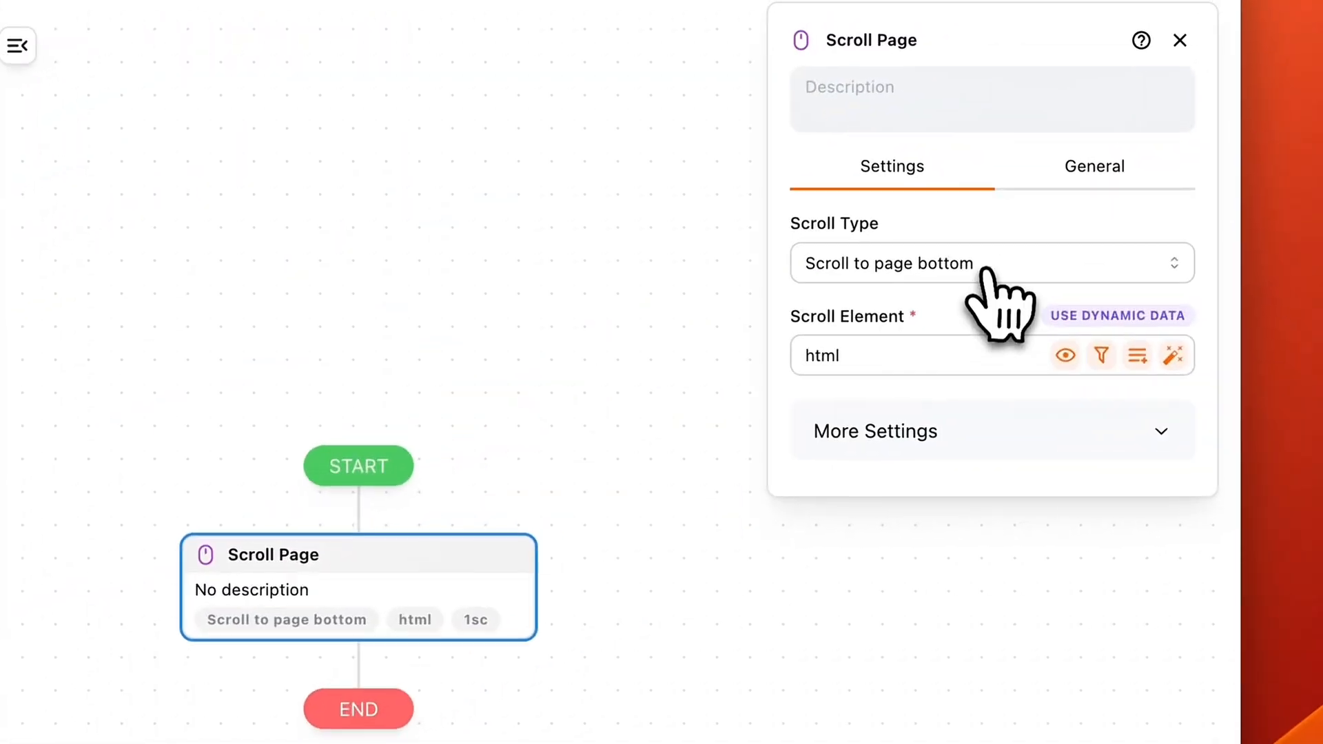
Set the block's scroll type to Scroll from current position and run the workflow on Pinterest
{"action": "left_click", "coordinate": [911, 265]}
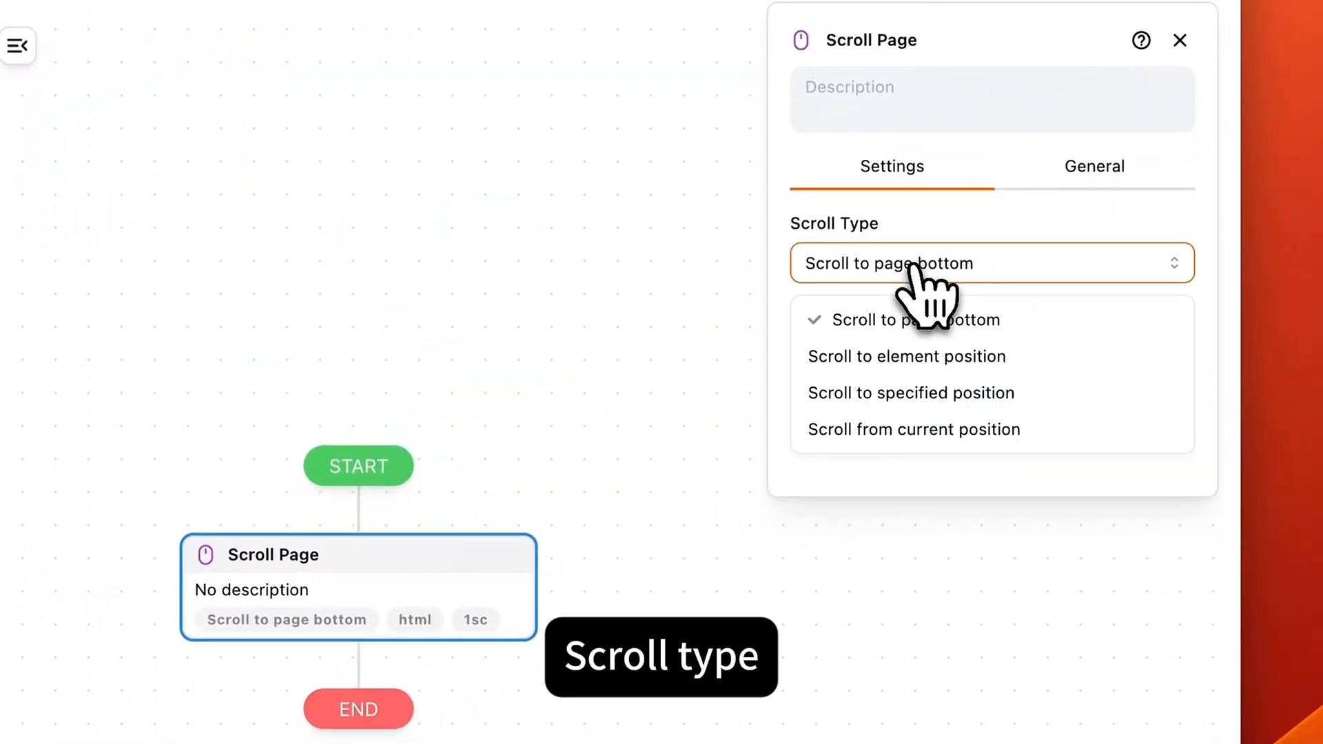
{"action": "left_click", "coordinate": [889, 432]}
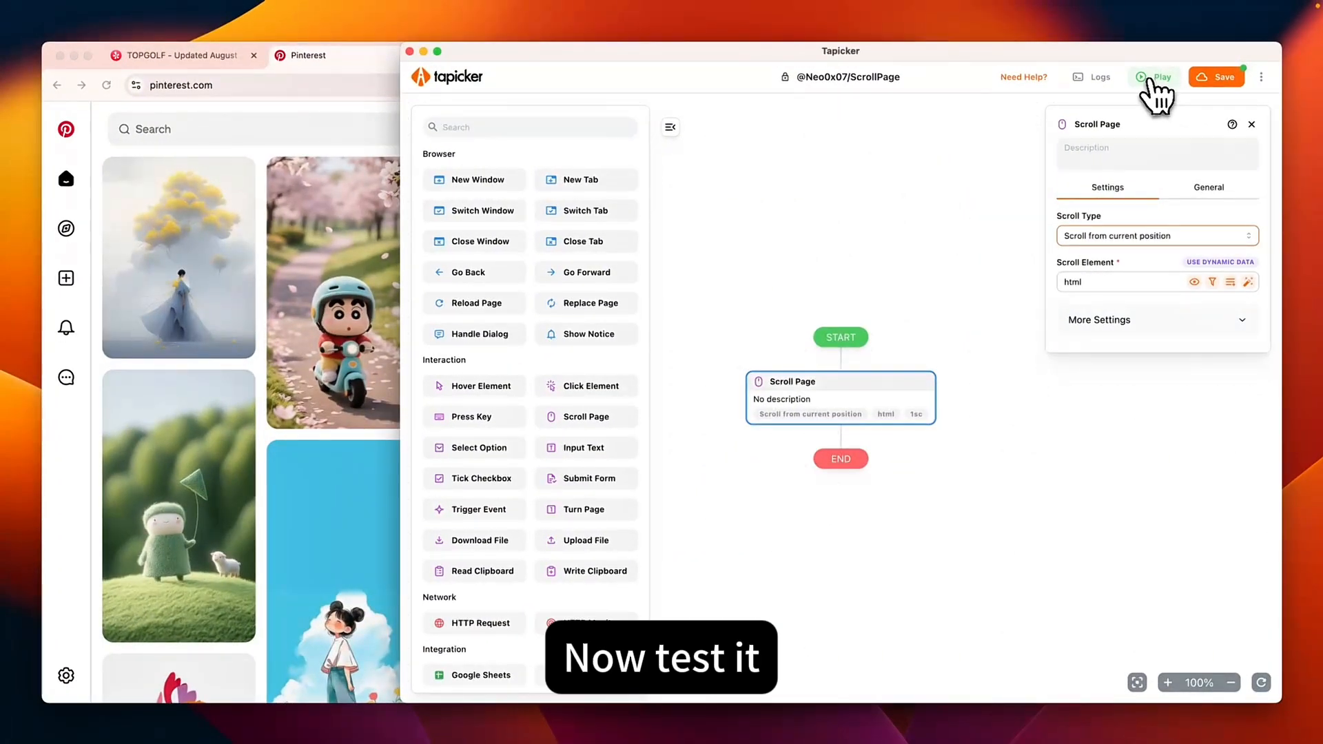
{"action": "left_click", "coordinate": [1151, 78]}
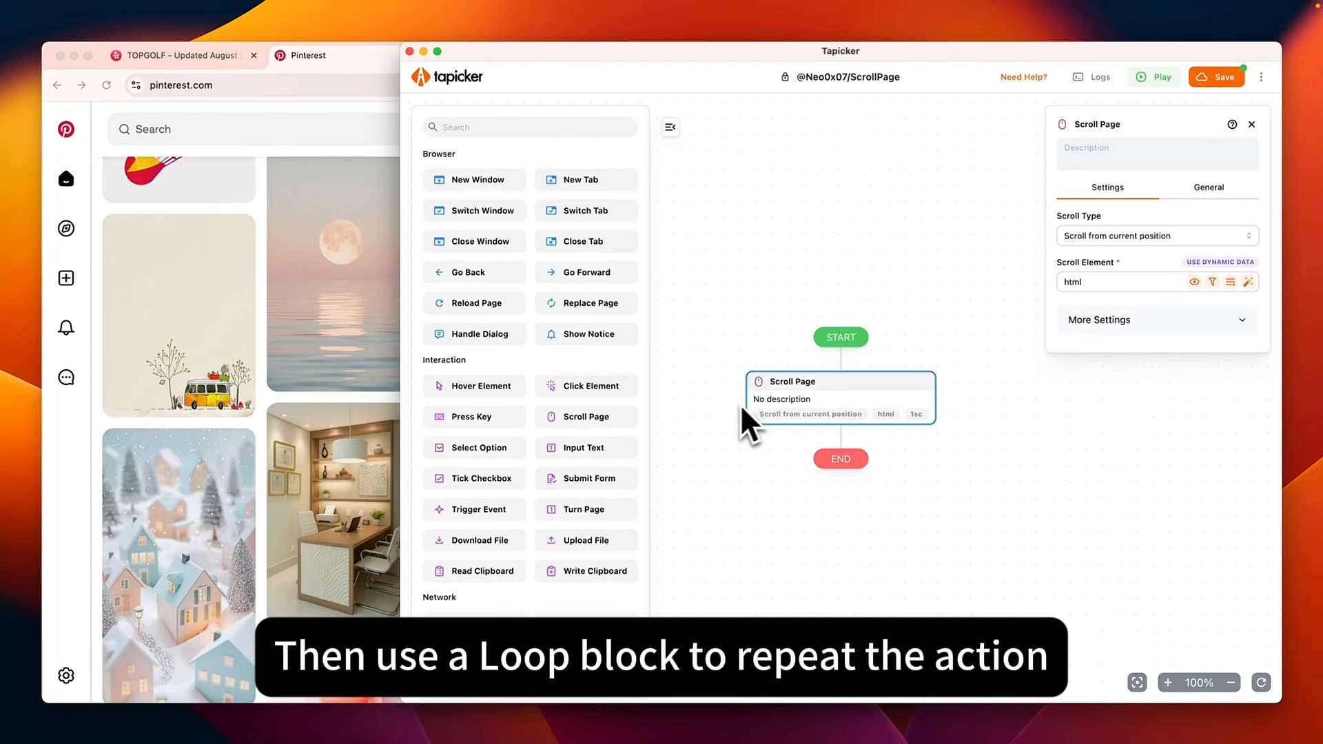
Add a Loop block above the Scroll Page block and move the Scroll Page block inside it
{"action": "scroll", "coordinate": [479, 288], "scroll_direction": "up", "scroll_amount": 5}
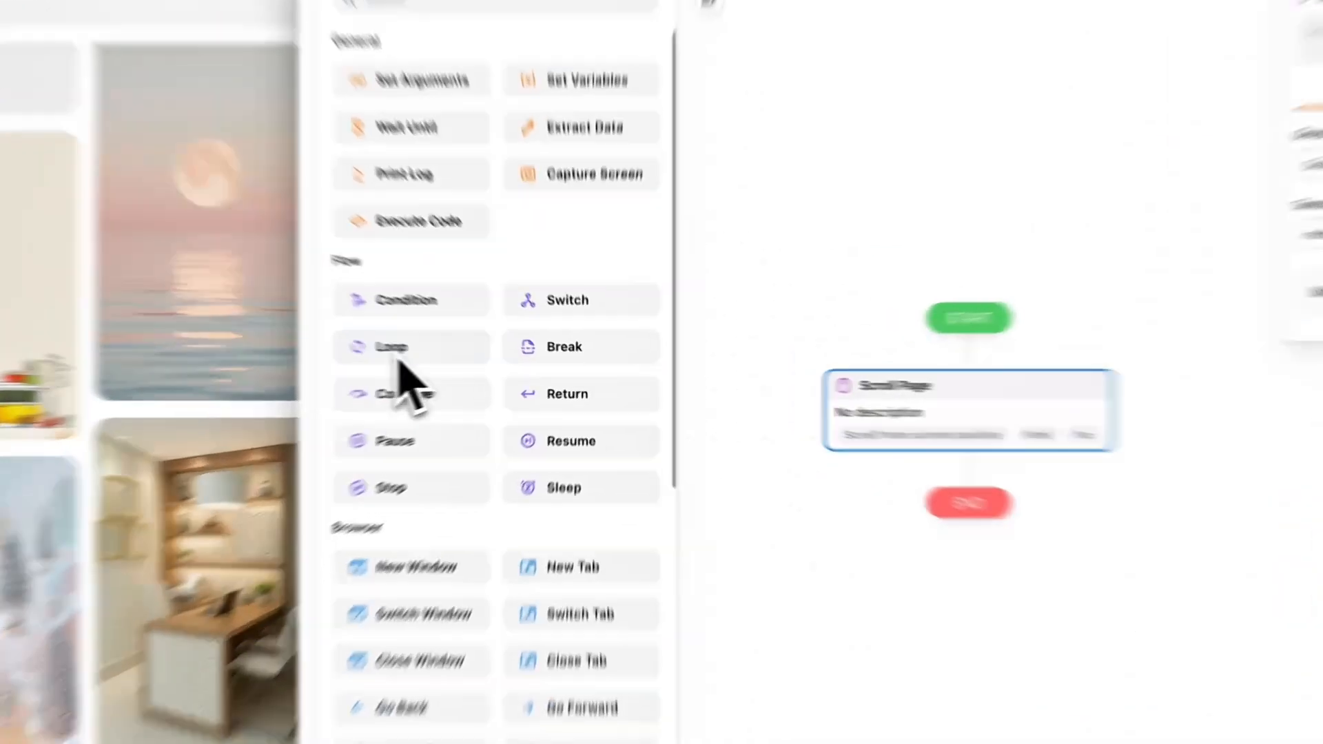
{"action": "left_click_drag", "start_coordinate": [464, 359], "coordinate": [830, 428]}
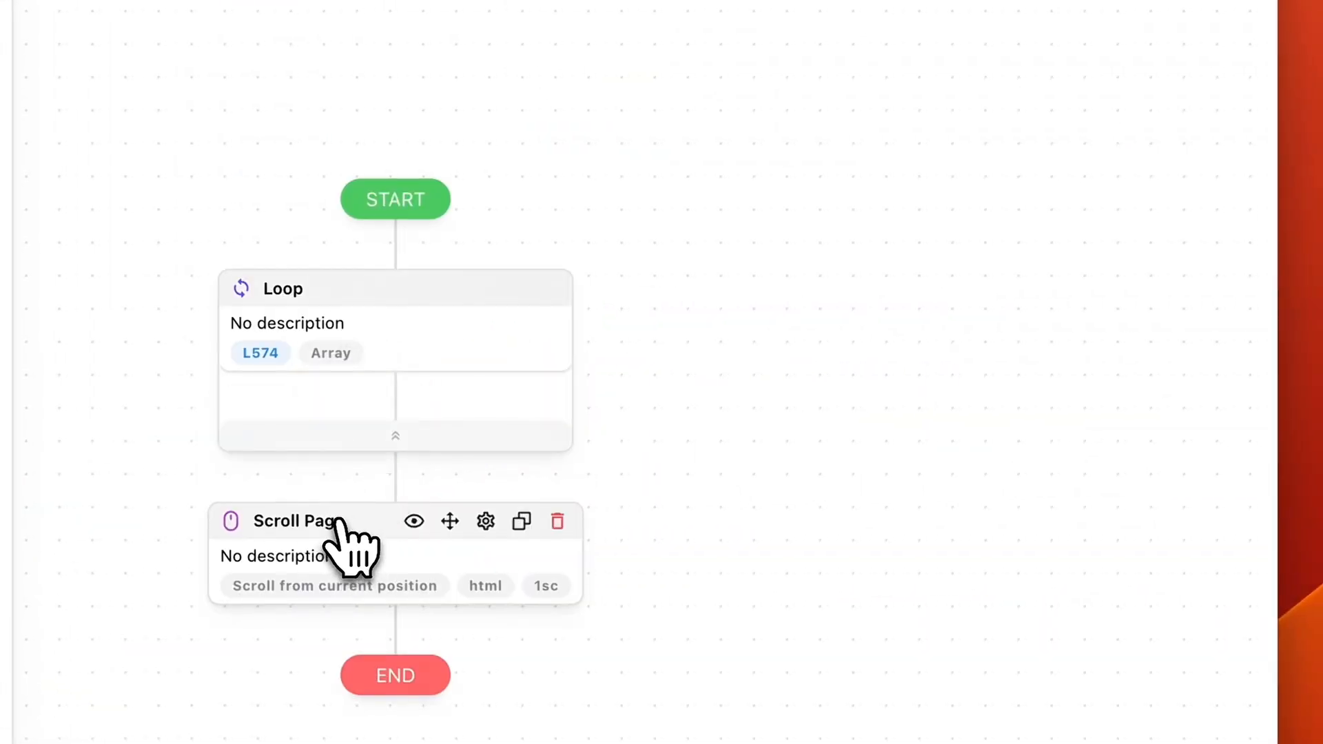
{"action": "left_click", "coordinate": [359, 553]}
{"action": "left_click_drag", "start_coordinate": [467, 538], "coordinate": [473, 437]}
Set the Loop block's type to Number with a start of 0 and an end of 10
{"action": "left_click", "coordinate": [380, 343]}
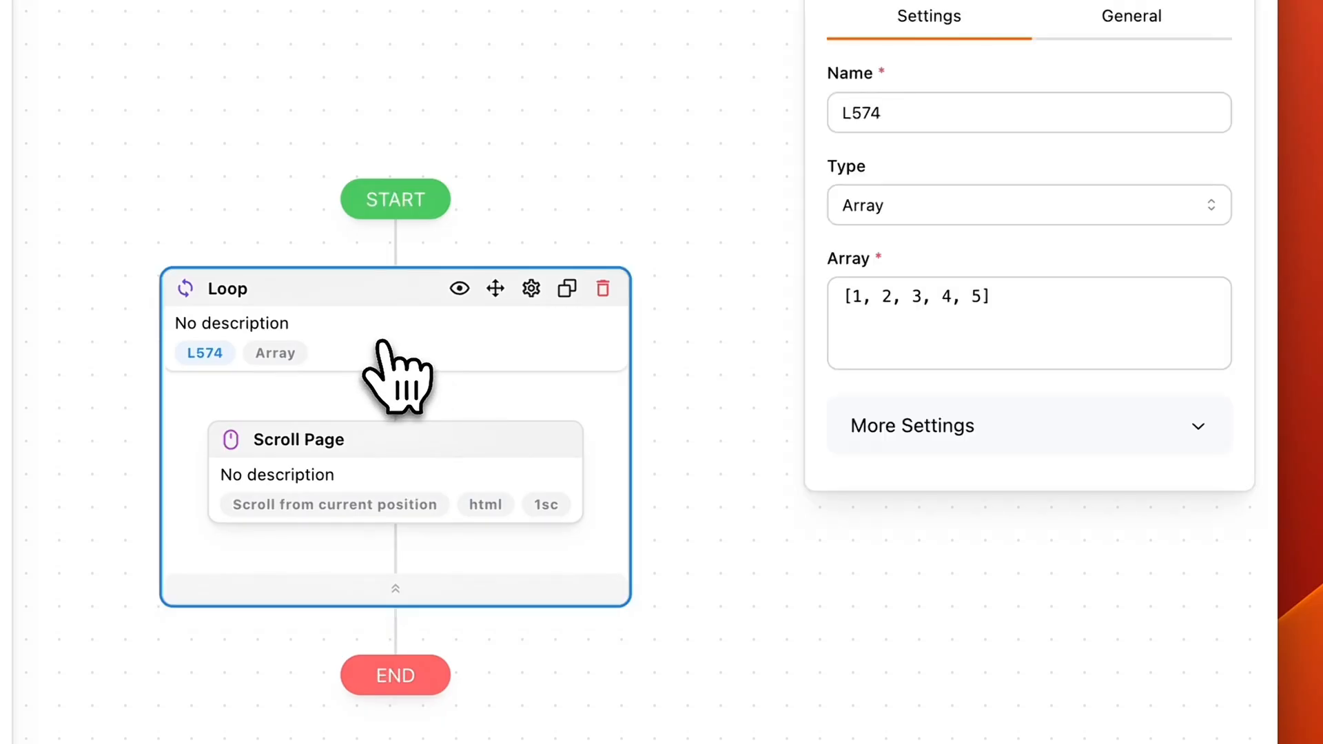
{"action": "left_click", "coordinate": [901, 210]}
{"action": "left_click", "coordinate": [882, 300]}
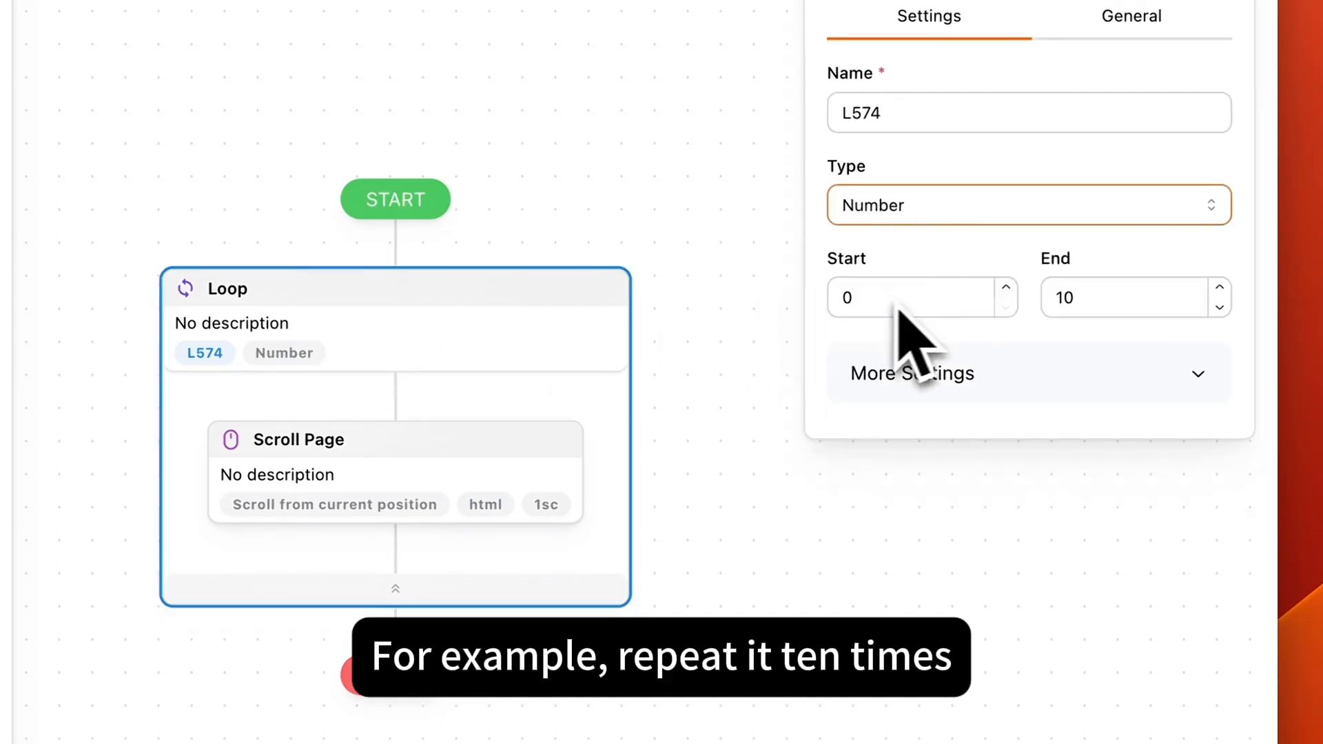
{"action": "left_click_drag", "start_coordinate": [1115, 301], "coordinate": [1009, 308]}
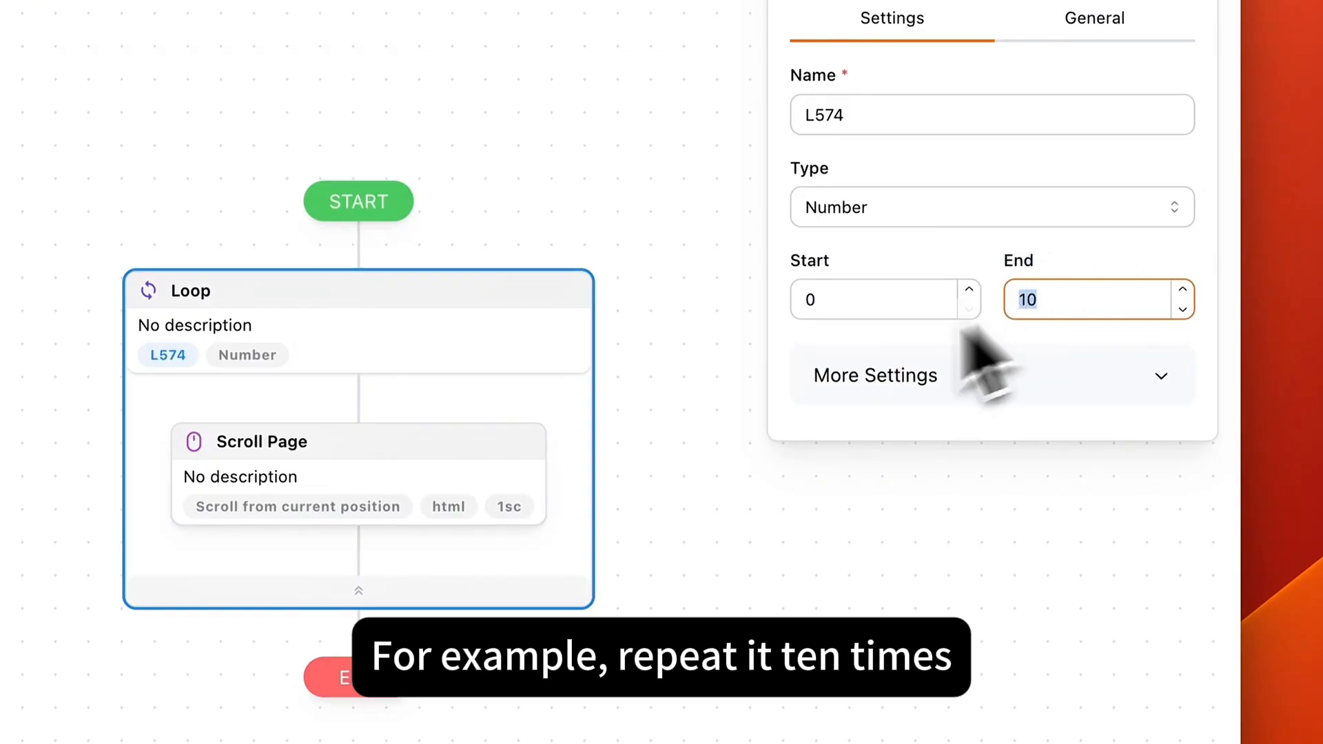
Set the Scroll Page block's minimum wait time to 1 second and run the looped workflow on Pinterest
{"action": "left_click", "coordinate": [295, 424]}
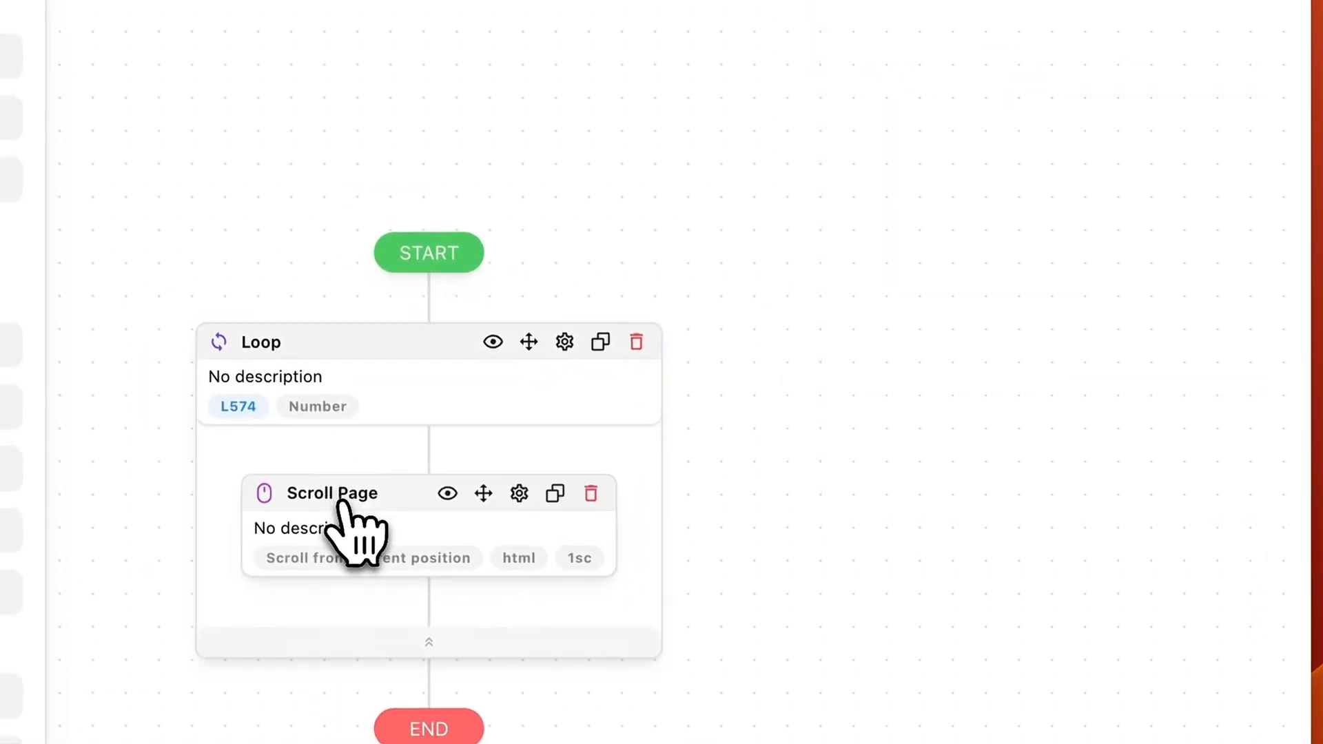
{"action": "left_click", "coordinate": [296, 469]}
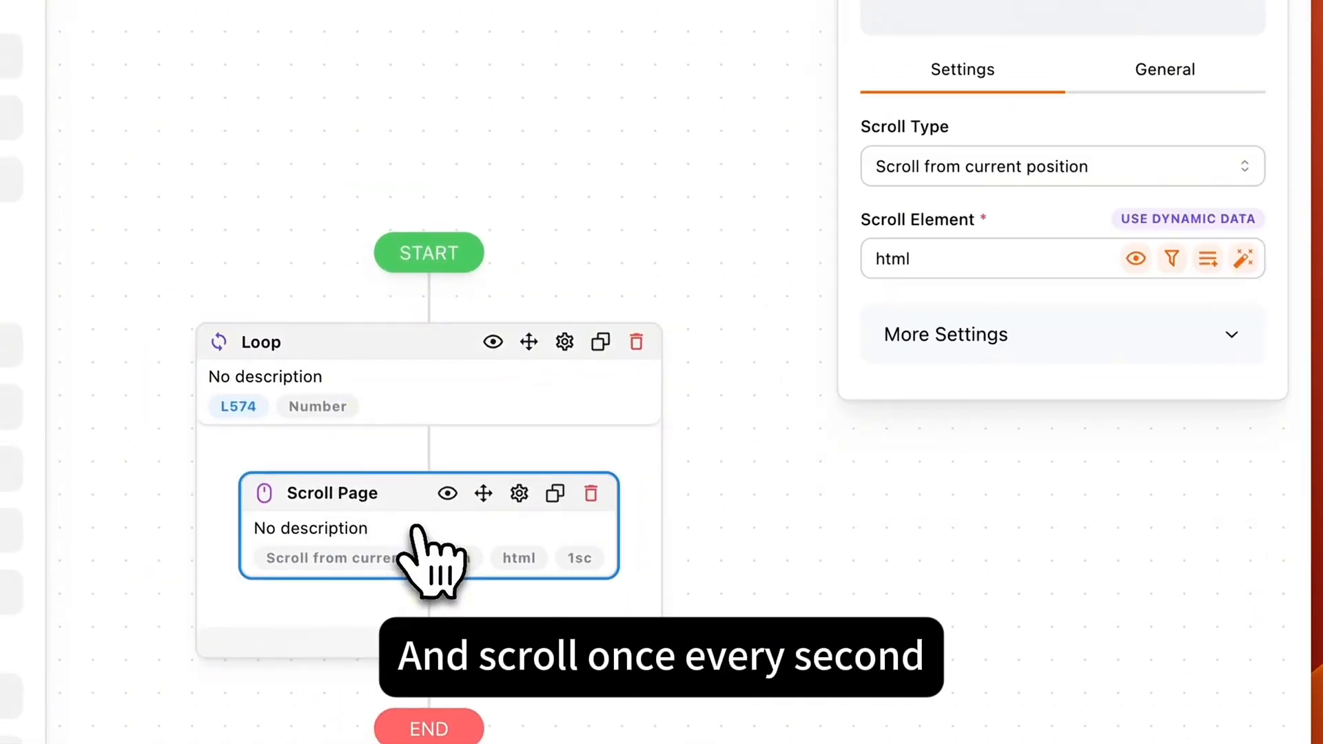
{"action": "left_click", "coordinate": [1165, 83]}
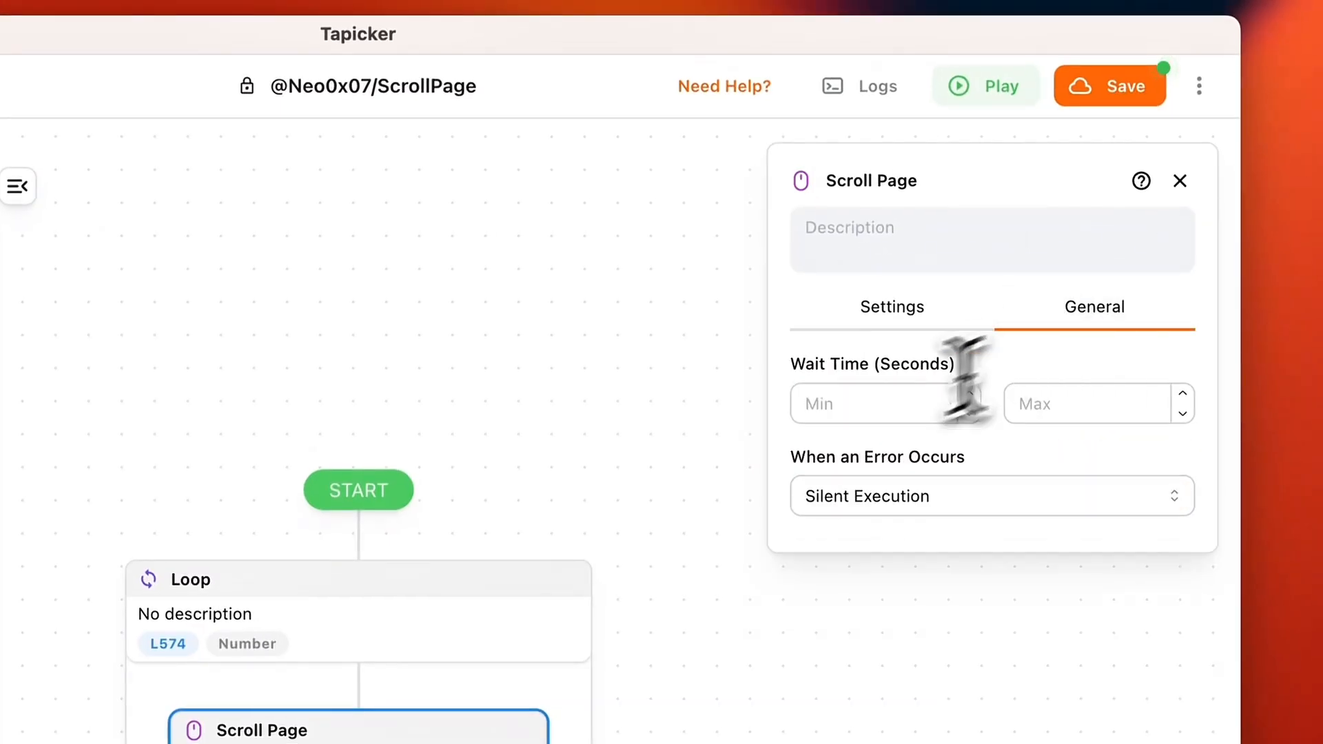
{"action": "left_click", "coordinate": [863, 412]}
{"action": "type", "text": "1"}
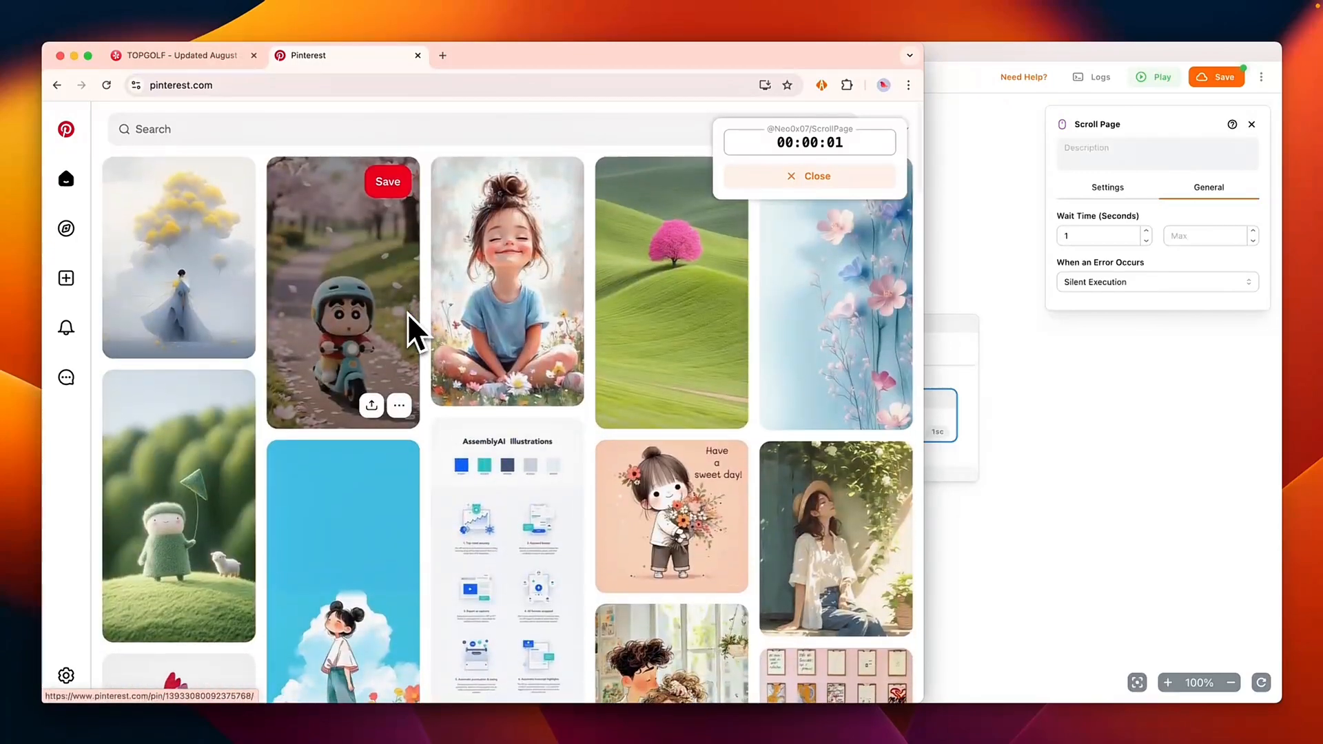
{"action": "left_click", "coordinate": [1025, 275]}
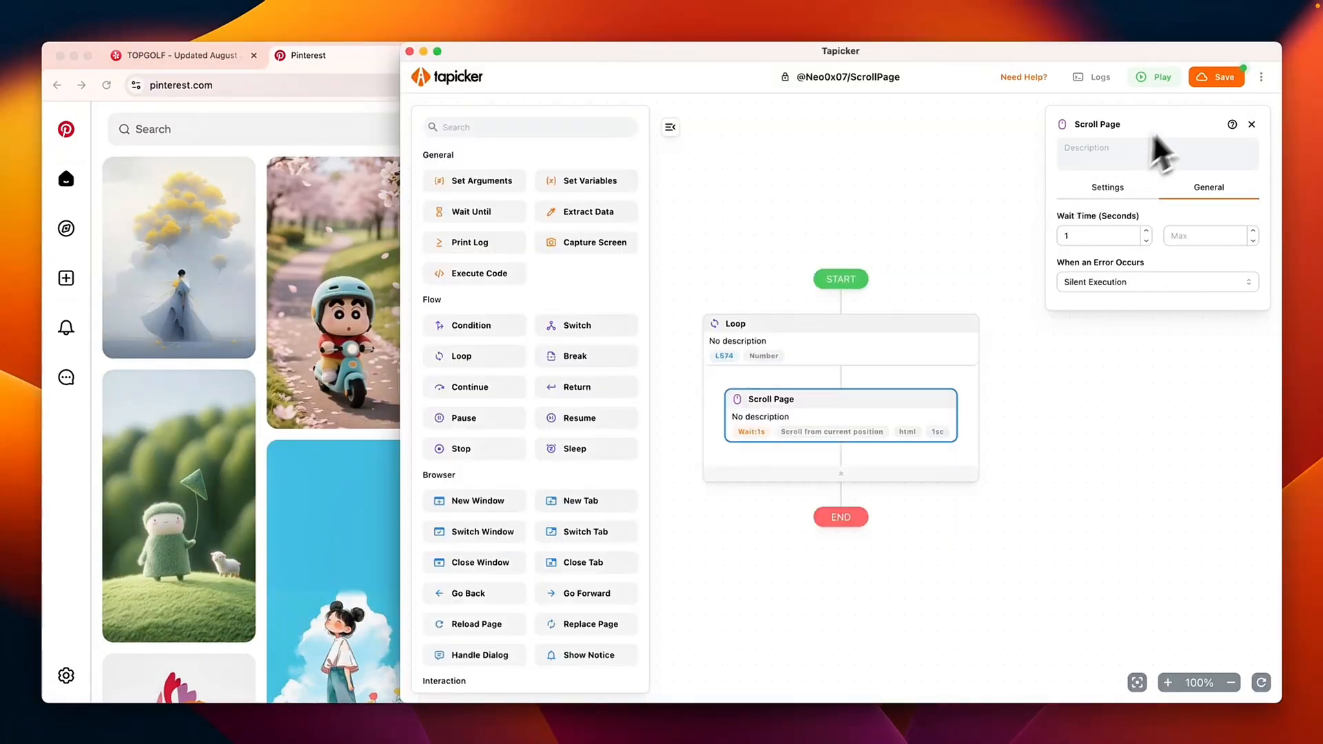
{"action": "left_click", "coordinate": [1161, 79]}
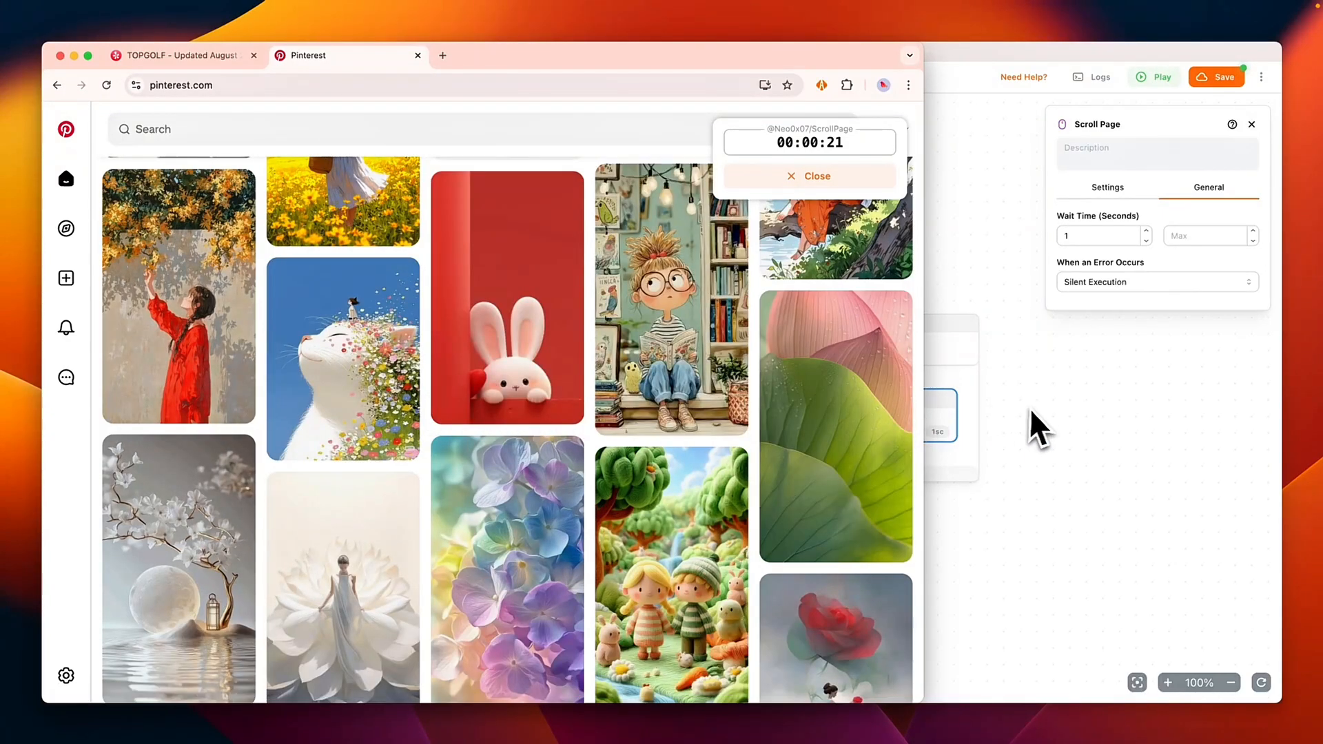
Return to the workflow editor and set the Scroll Page block's error handling to Break Loop
{"action": "left_click", "coordinate": [1029, 411]}
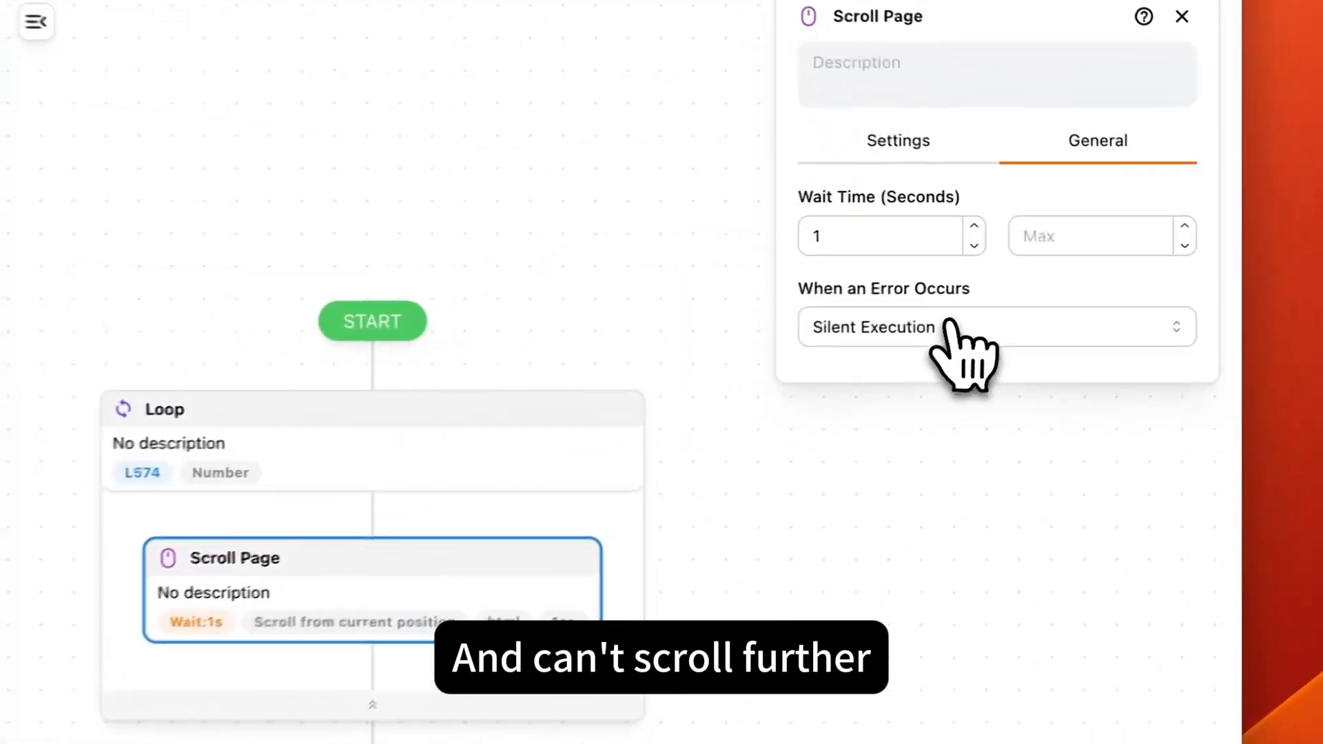
{"action": "left_click", "coordinate": [898, 332]}
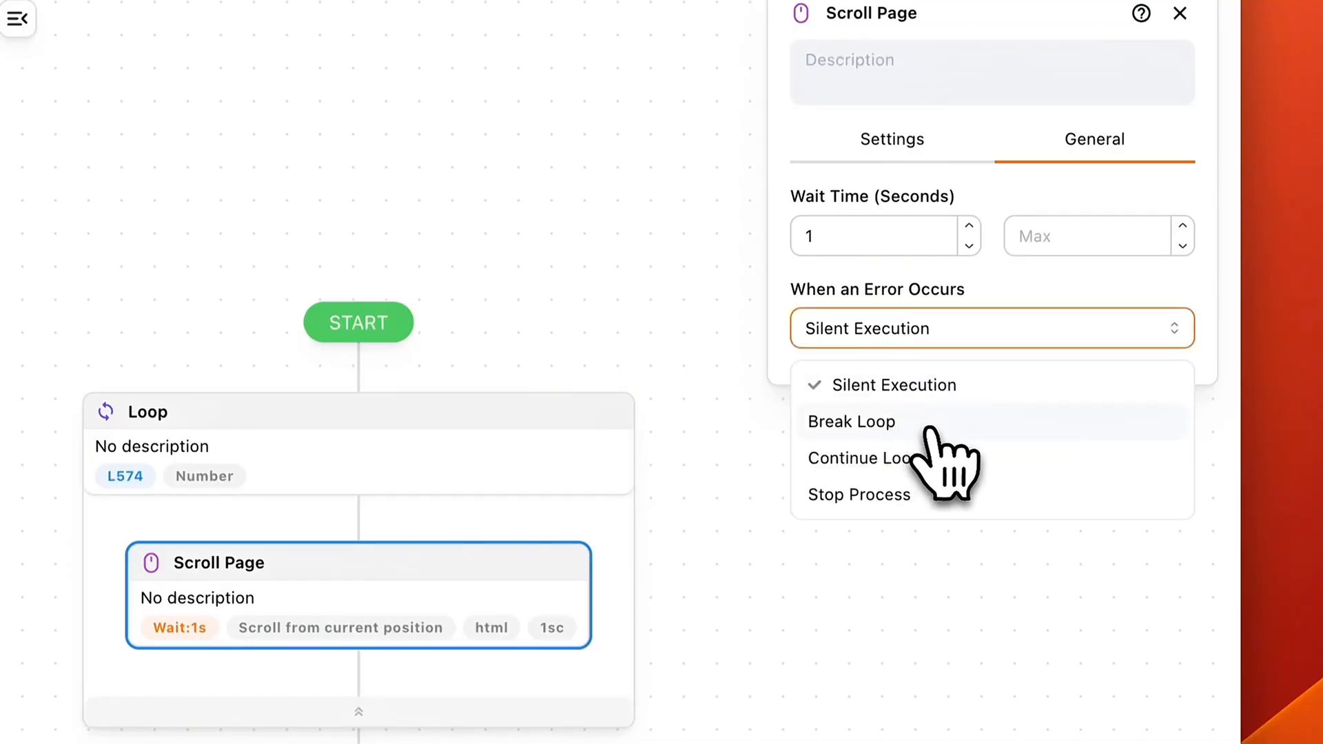
{"action": "left_click", "coordinate": [867, 424]}
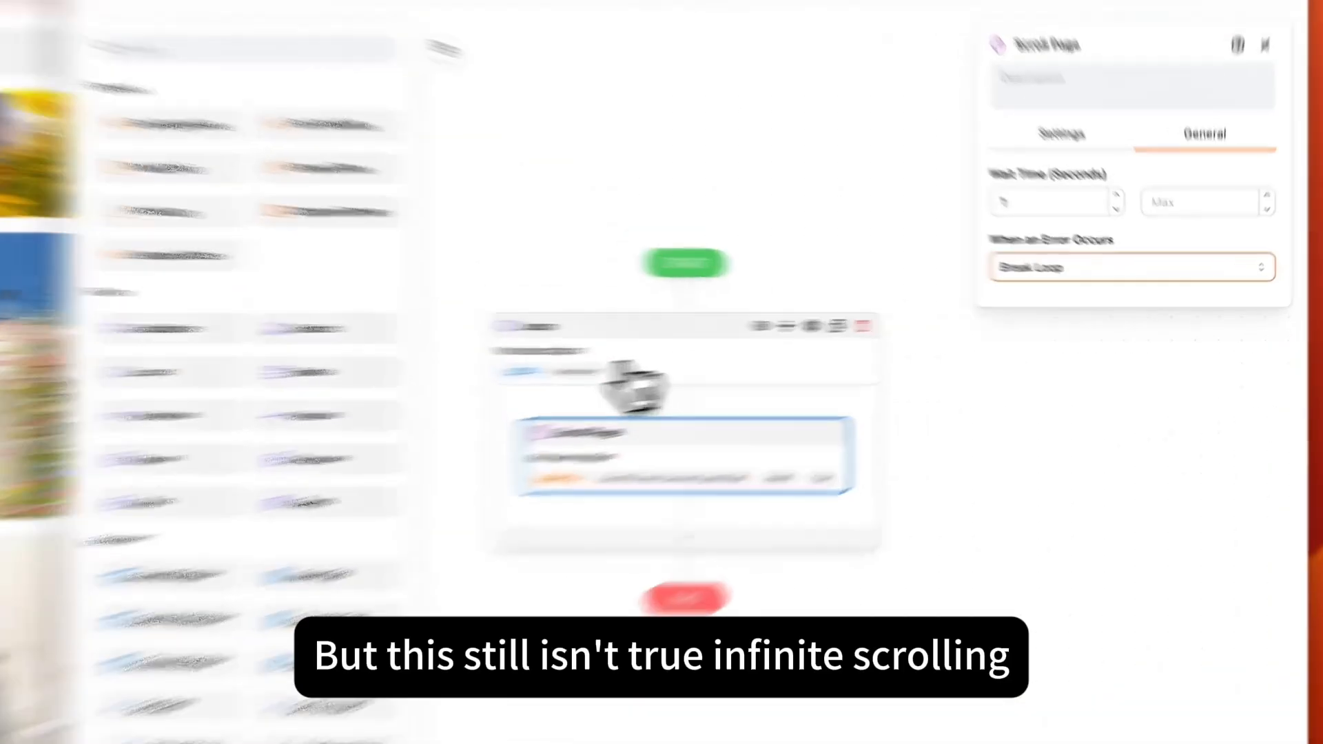
Change the Loop block's type to Infinite
{"action": "left_click", "coordinate": [812, 347]}
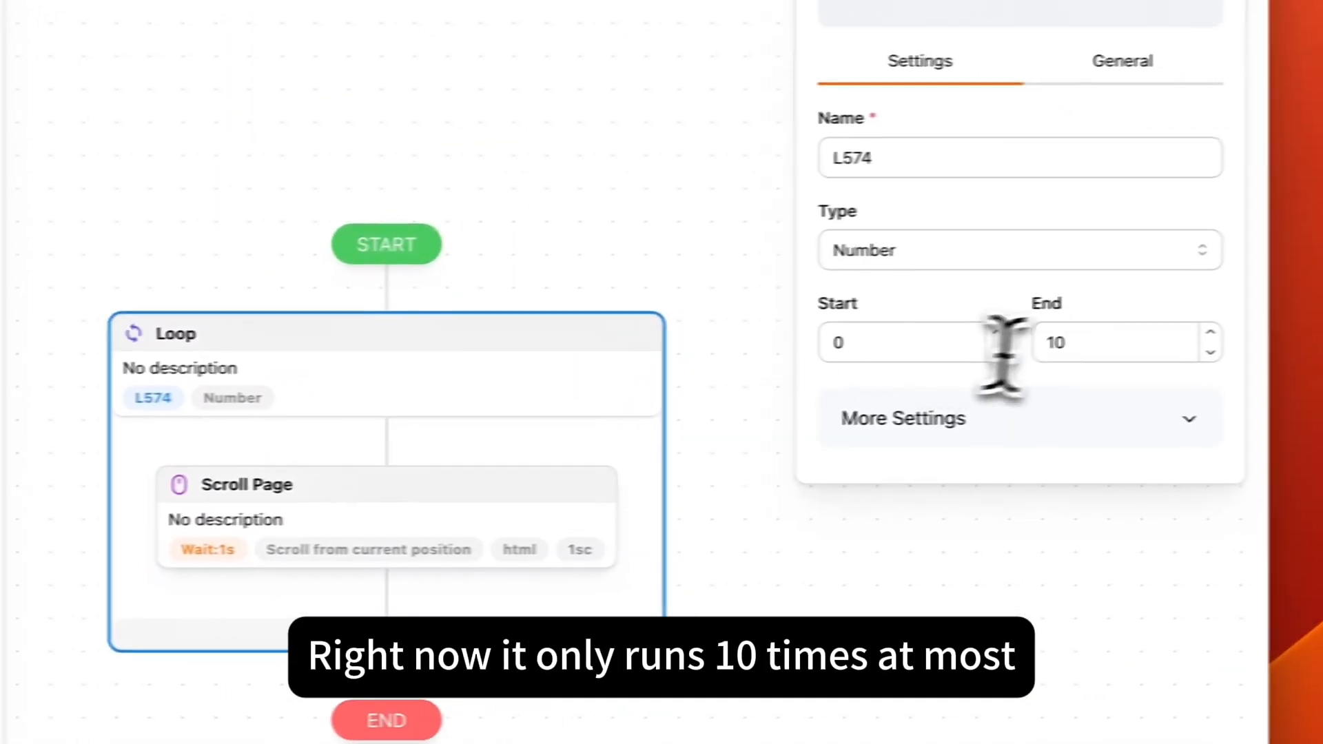
{"action": "left_click_drag", "start_coordinate": [1096, 341], "coordinate": [1034, 357]}
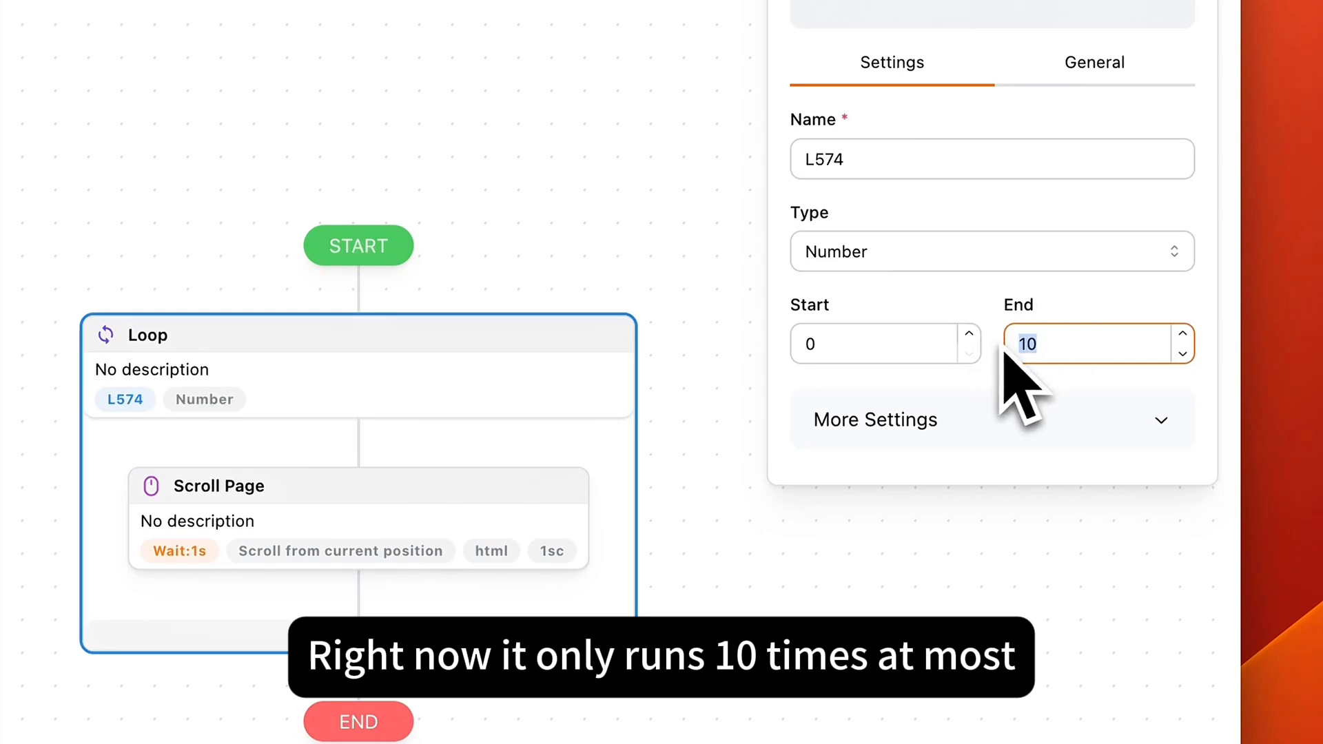
{"action": "left_click", "coordinate": [930, 261]}
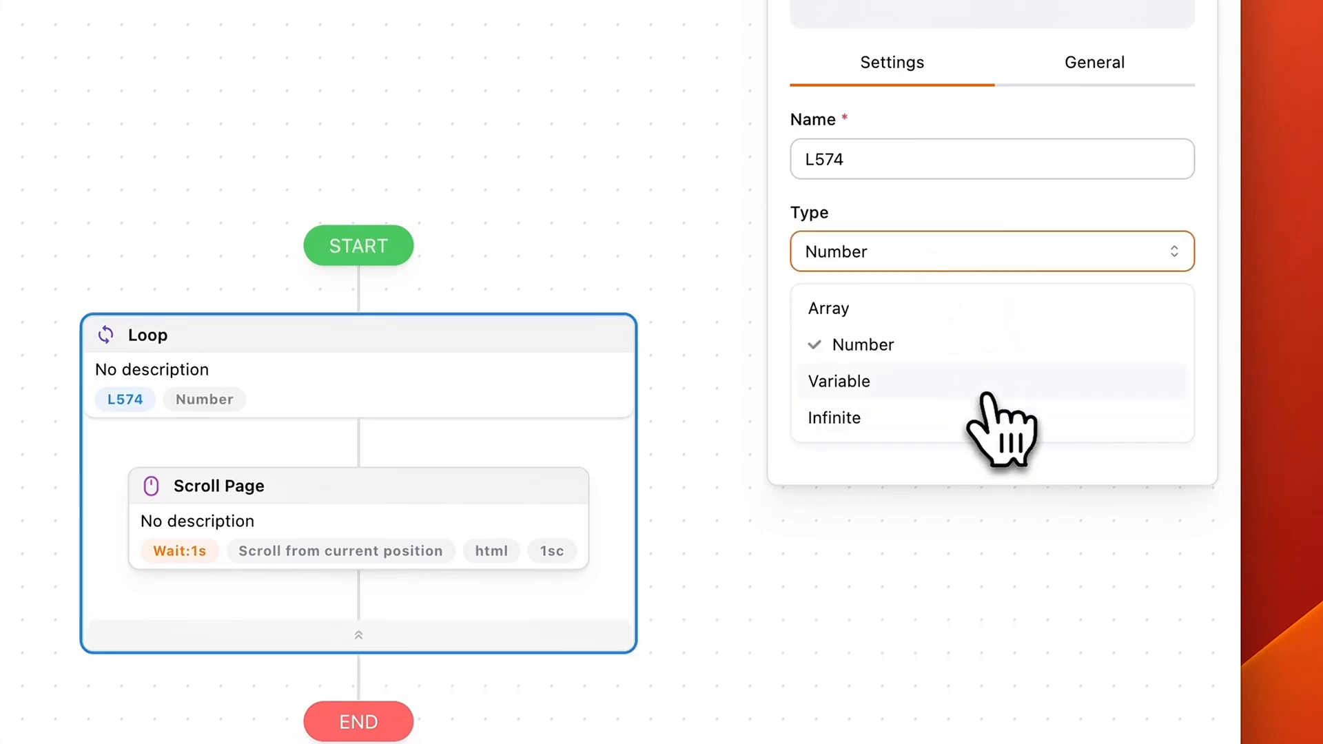
{"action": "left_click", "coordinate": [874, 421]}
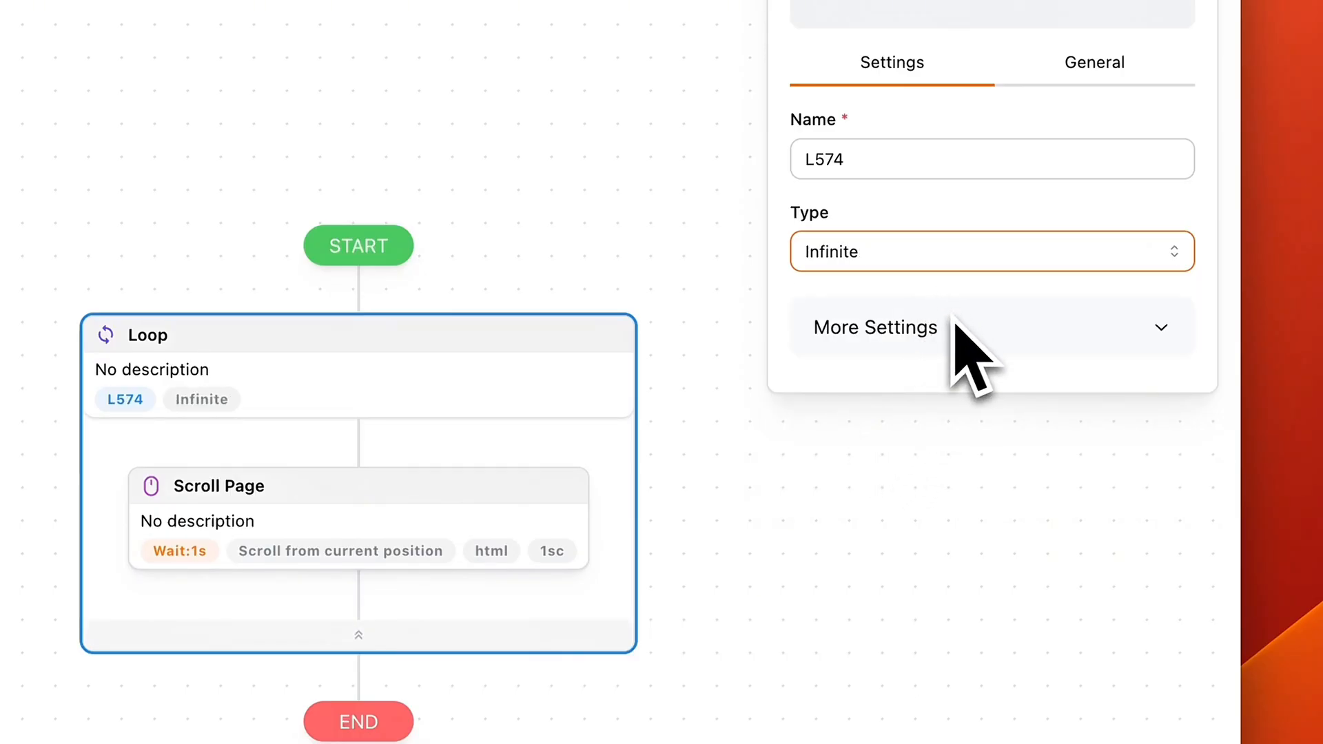
Review the error handling choices in the Scroll Page block's general settings
{"action": "left_click", "coordinate": [309, 499]}
{"action": "left_click", "coordinate": [1130, 73]}
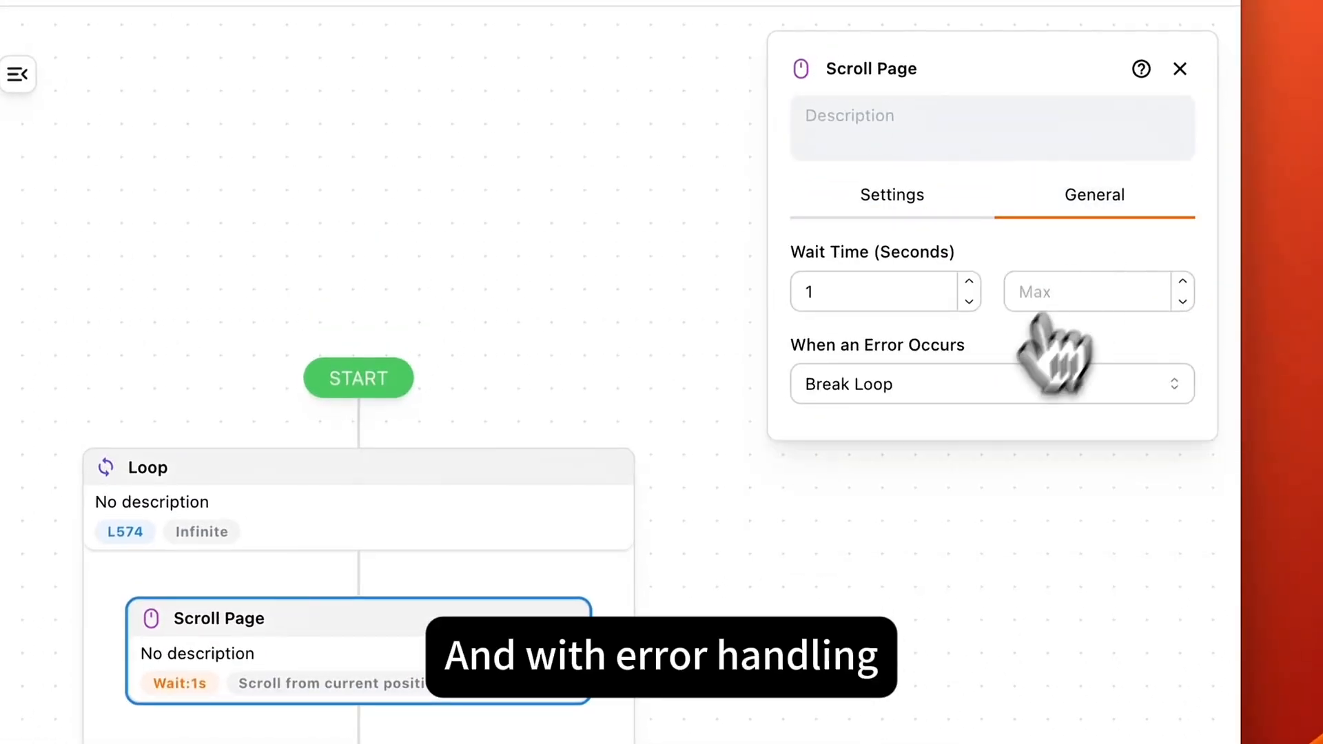
{"action": "left_click", "coordinate": [918, 391]}
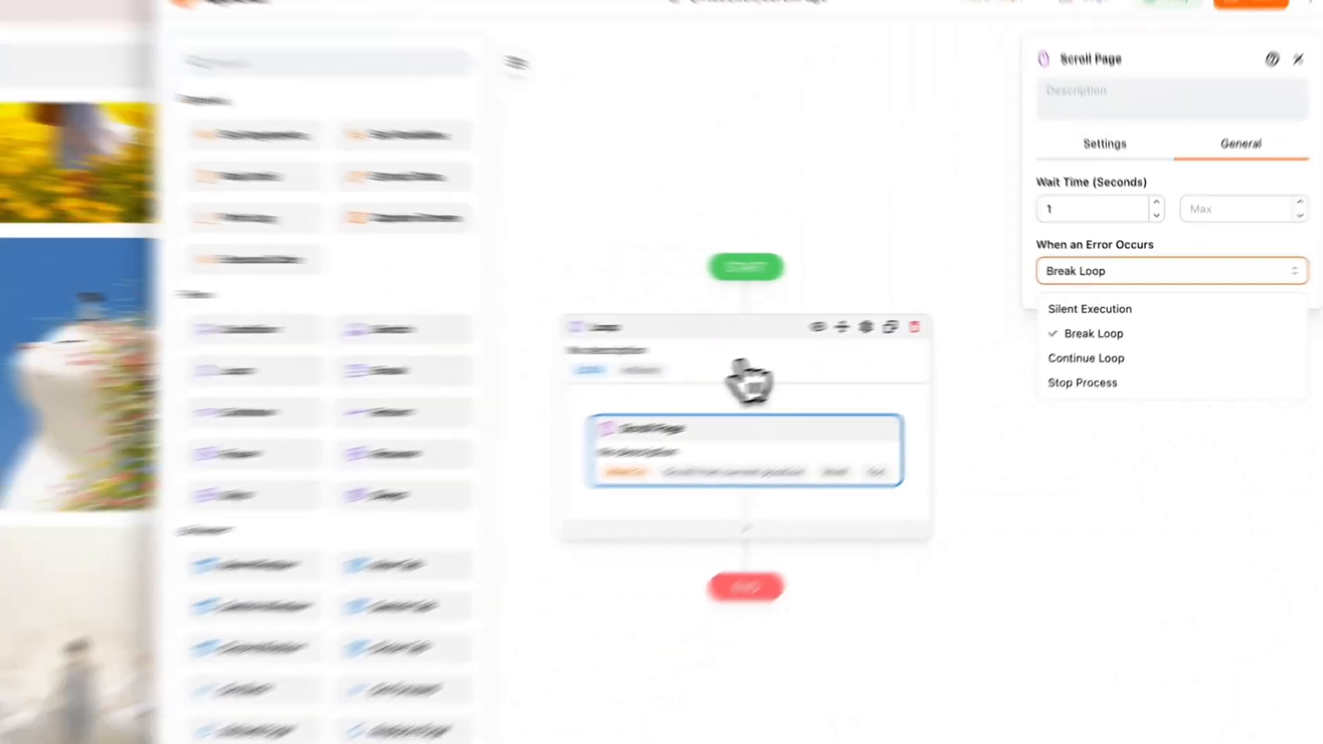
{"action": "left_click", "coordinate": [360, 544]}
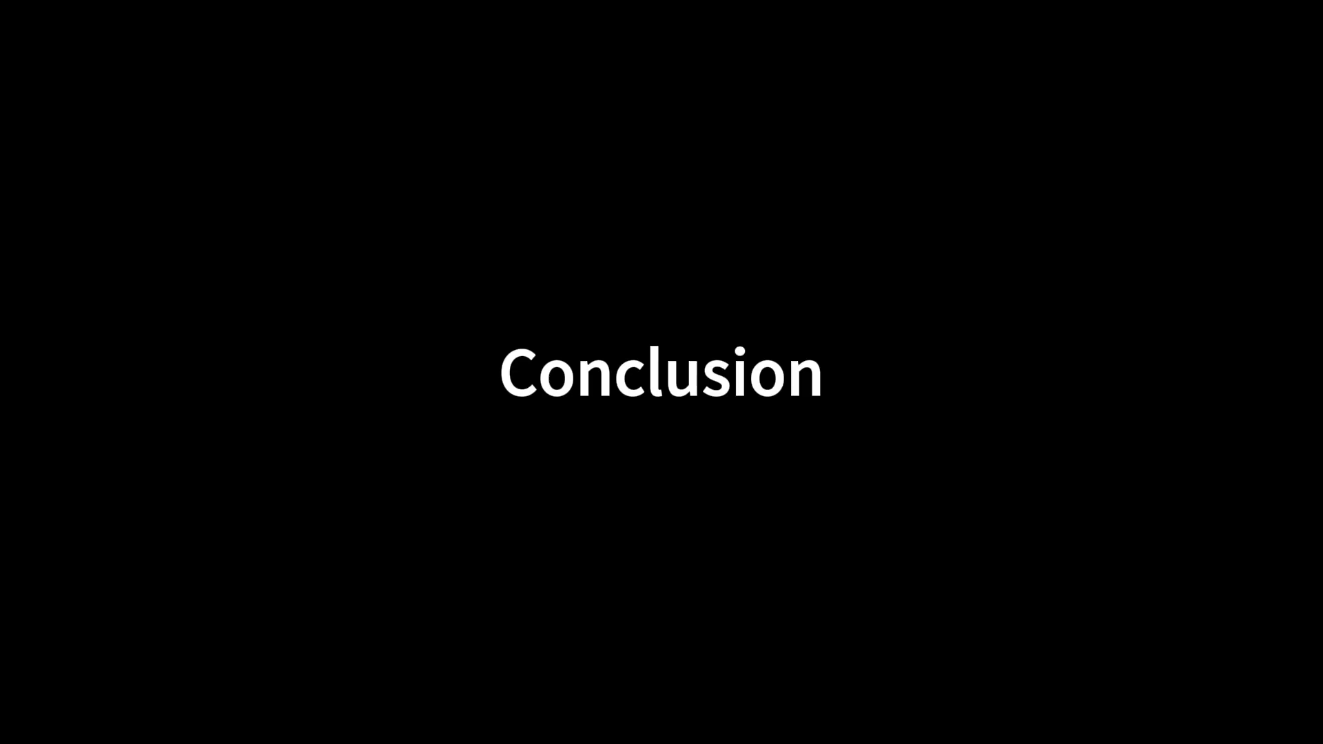